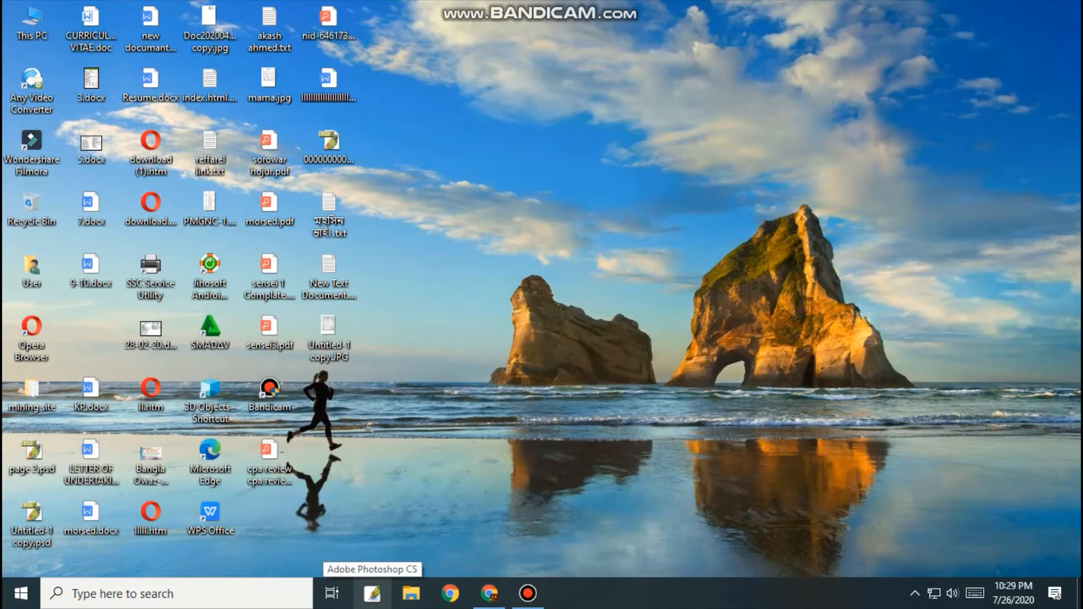
# Launch Adobe Photoshop CS and dismiss the product registration dialog.
pyautogui.click(373, 593)
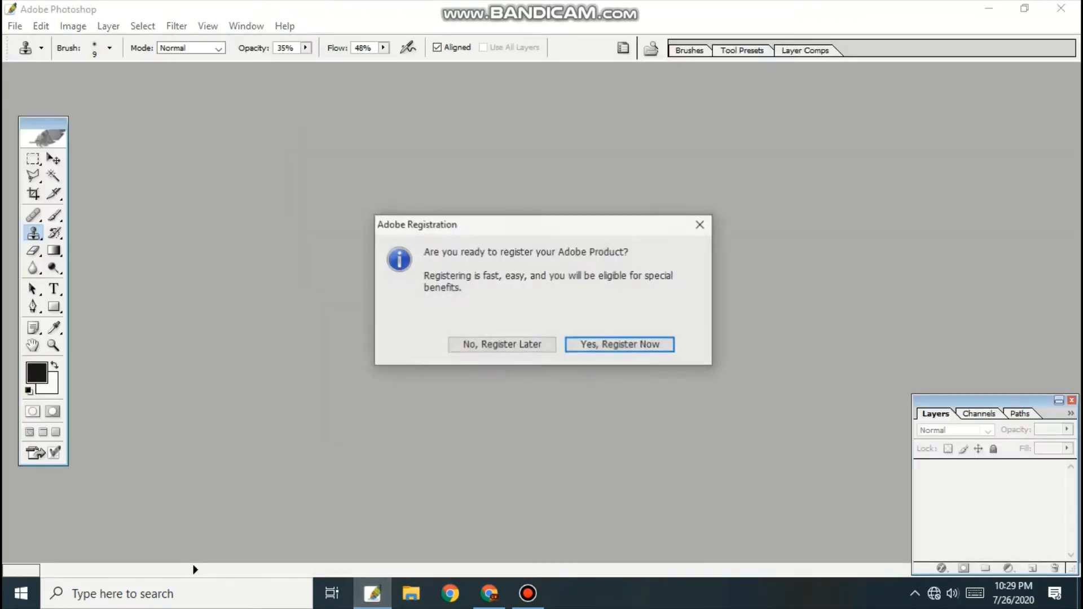
pyautogui.click(700, 224)
pyautogui.hotkey('ctrl', 'o')
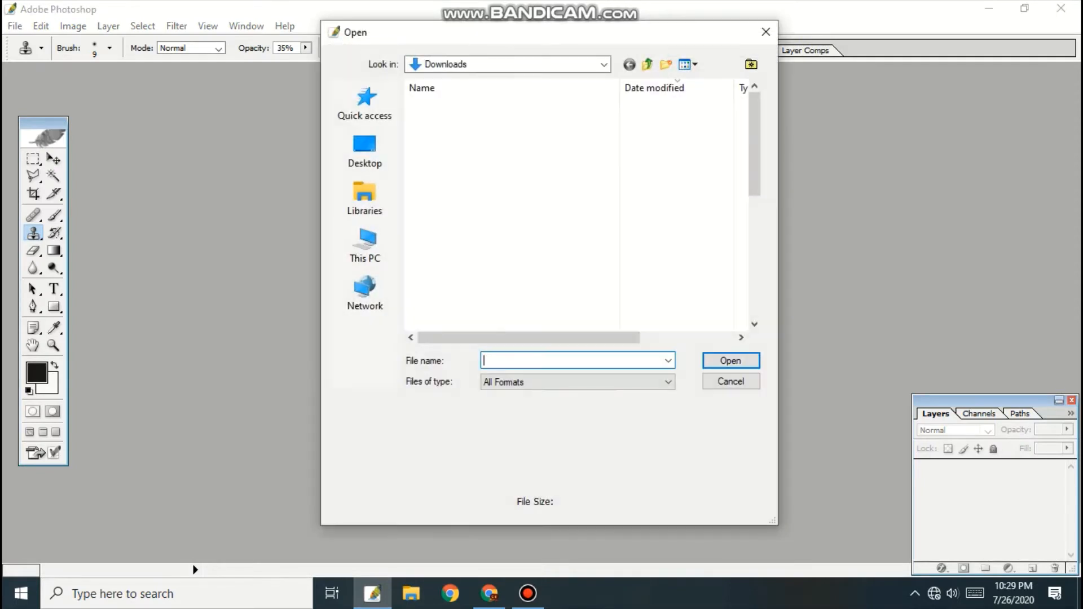
pyautogui.click(765, 32)
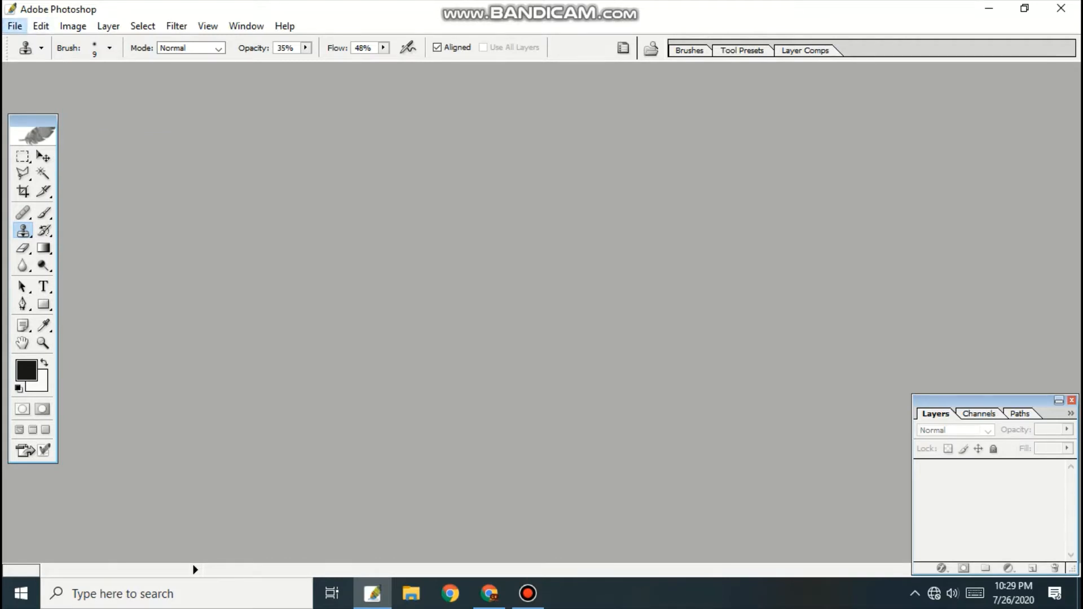
pyautogui.click(14, 25)
pyautogui.press('Return')
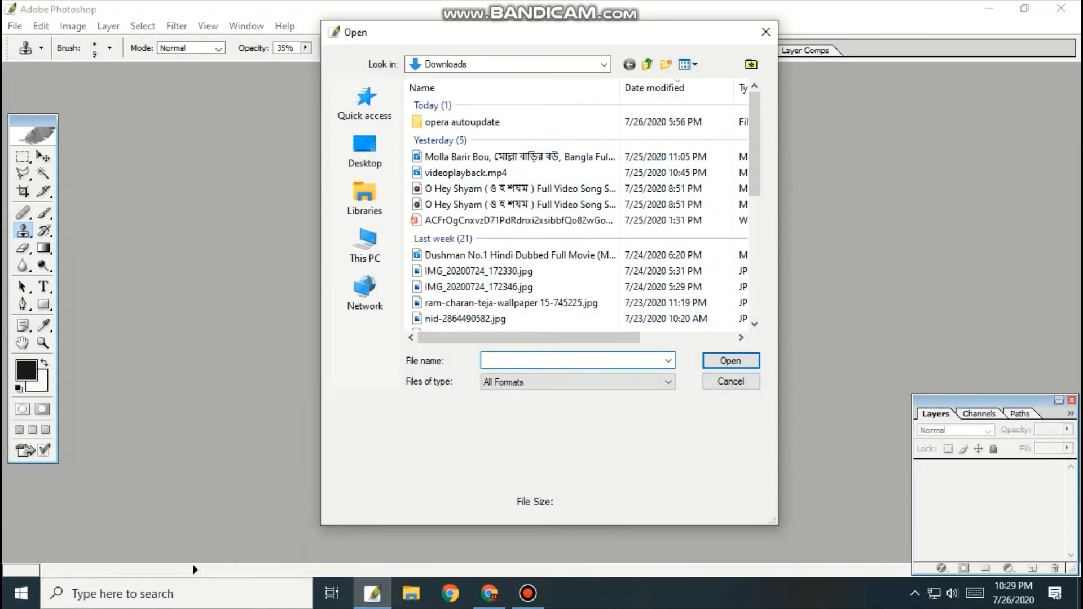
pyautogui.press('Escape')
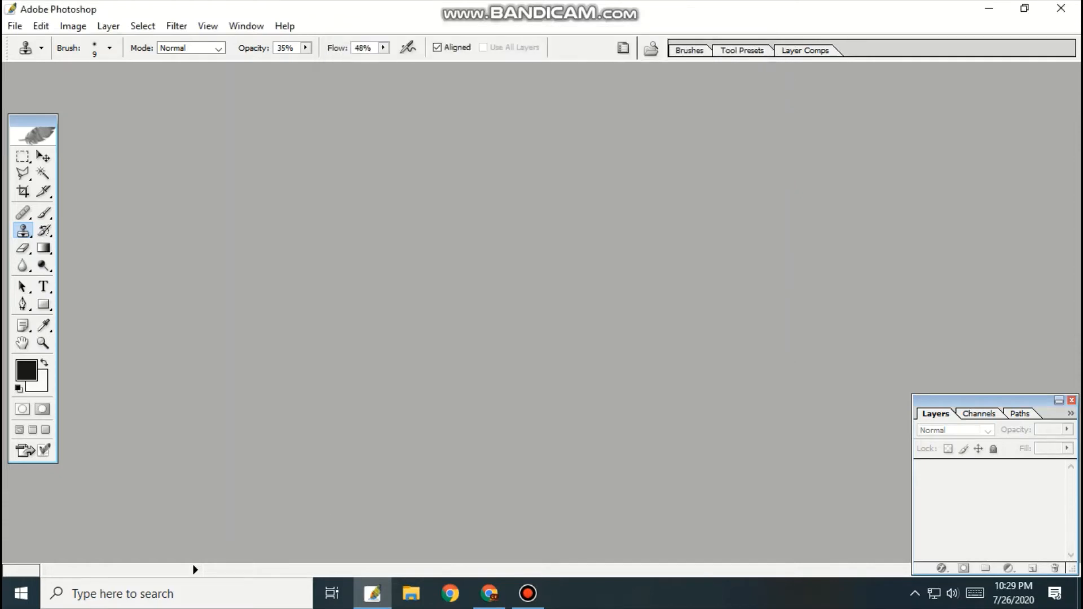
pyautogui.hotkey('ctrl', 'o')
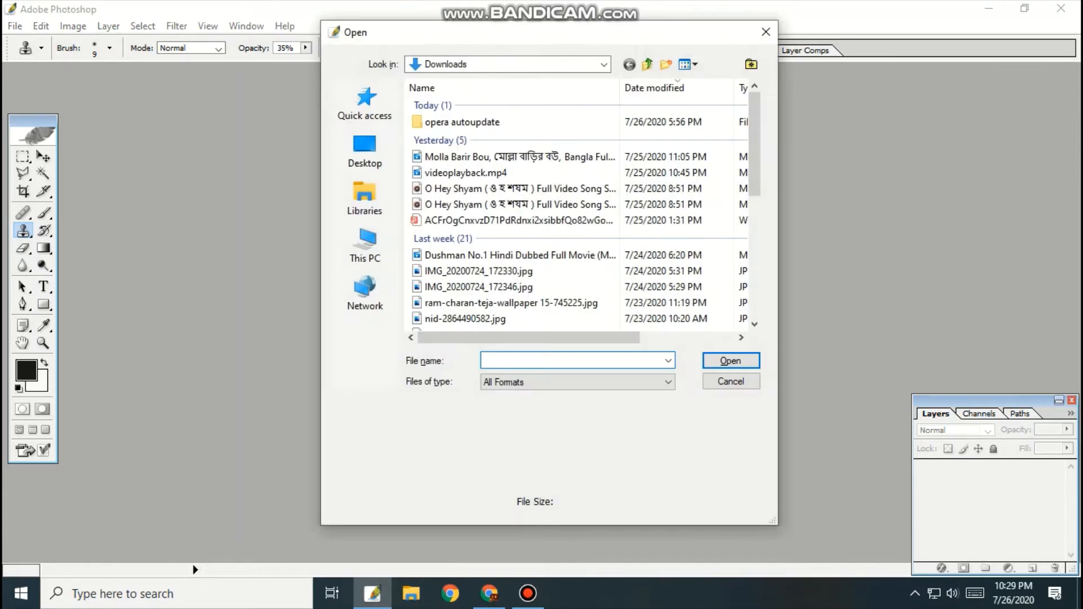
pyautogui.press('Escape')
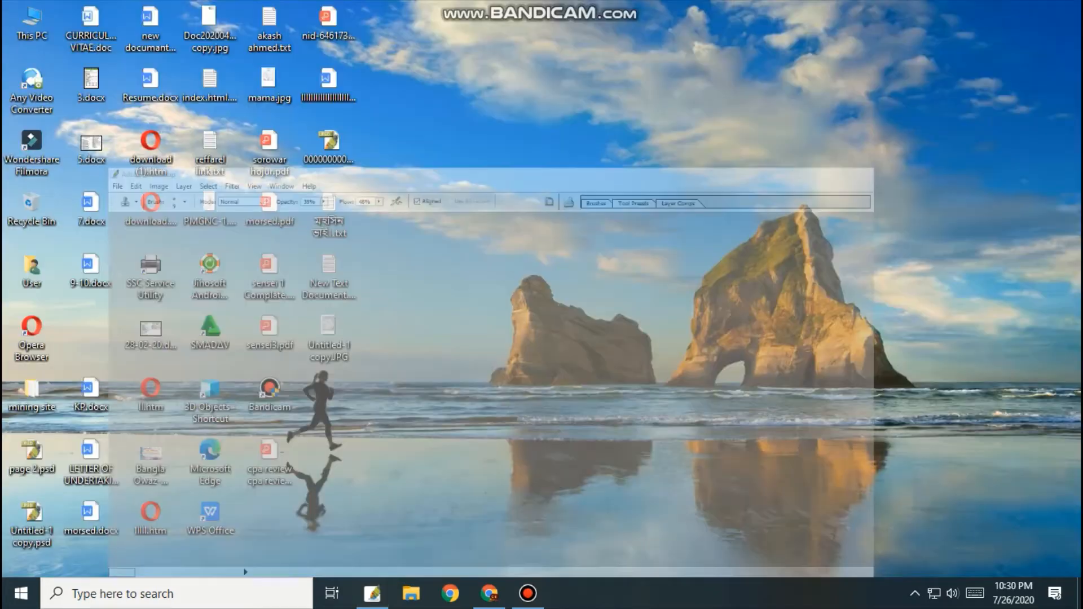
# Open IMG_20200724_172330.jpg in Photoshop from the Downloads folder in File Explorer.
pyautogui.click(989, 8)
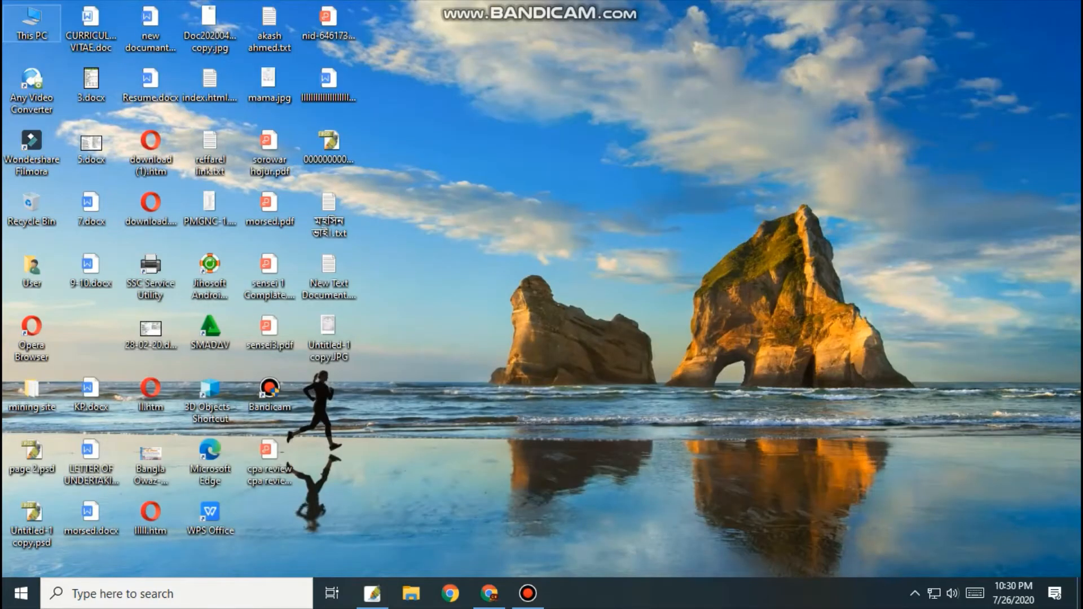
pyautogui.press('Return')
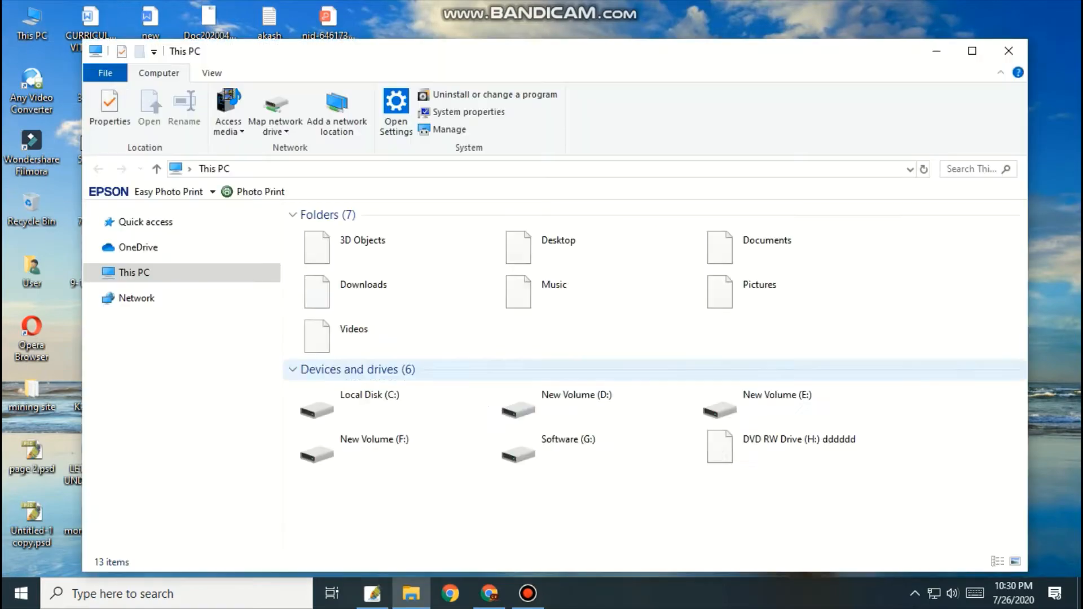
pyautogui.click(148, 348)
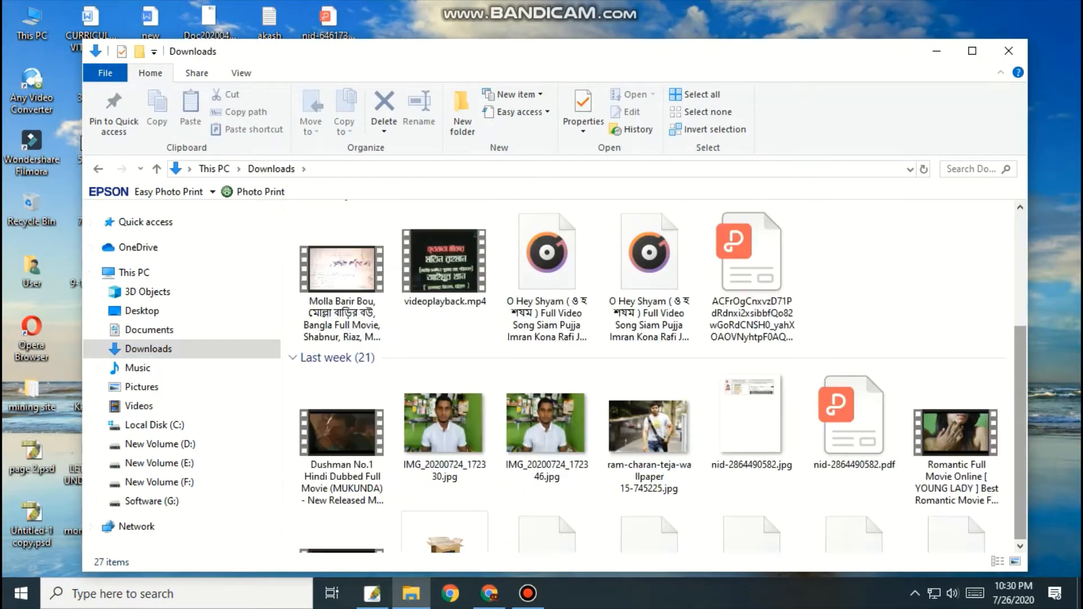
pyautogui.scroll(-2, 649, 431)
pyautogui.moveTo(445, 423); pyautogui.dragTo(373, 593)
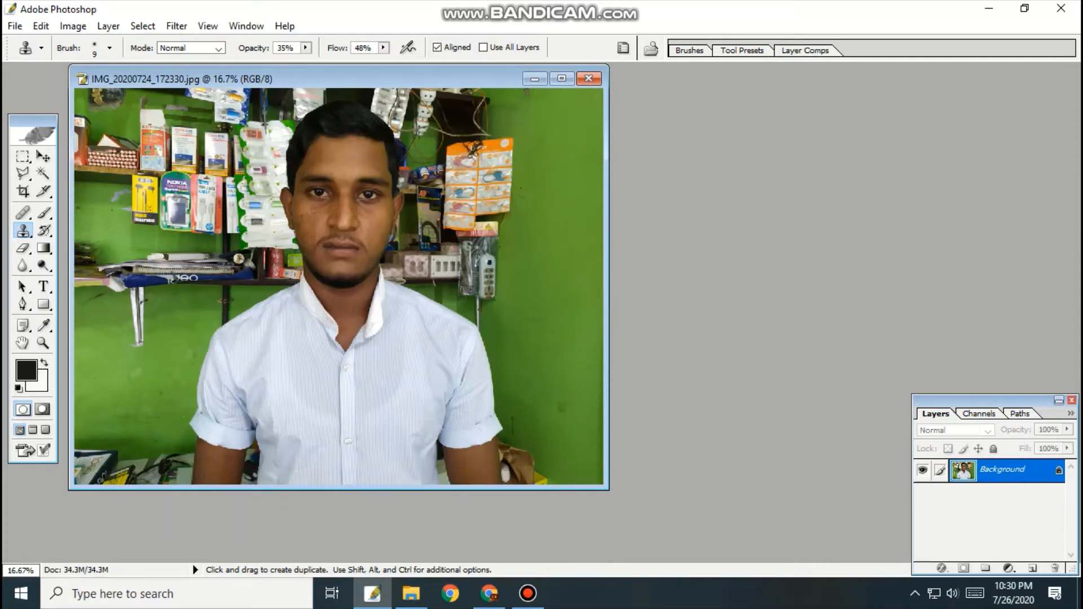
# Maximize the document window of the opened portrait photo.
pyautogui.click(562, 78)
pyautogui.click(542, 197)
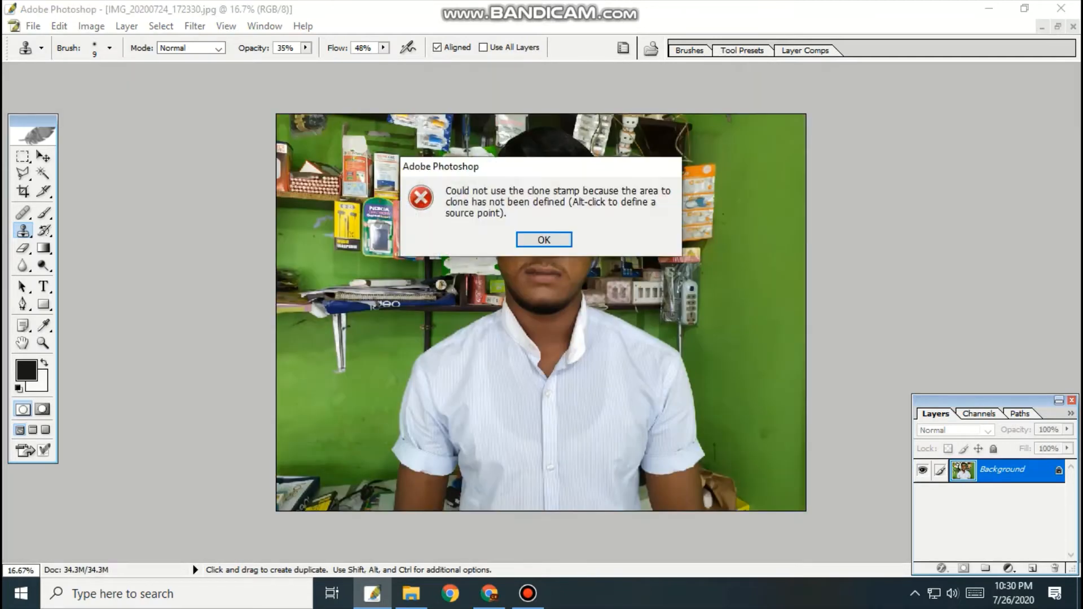
pyautogui.press('Return')
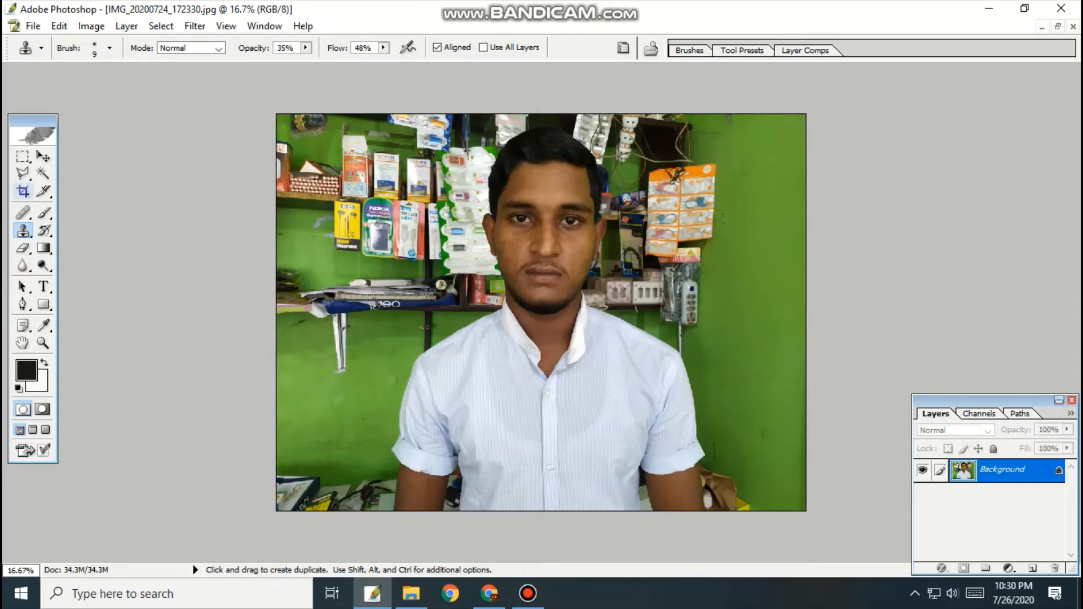
# Configure the Crop tool for a width of 38 mm, a height of 48 mm and a resolution of 300 pixels/inch.
pyautogui.click(22, 191)
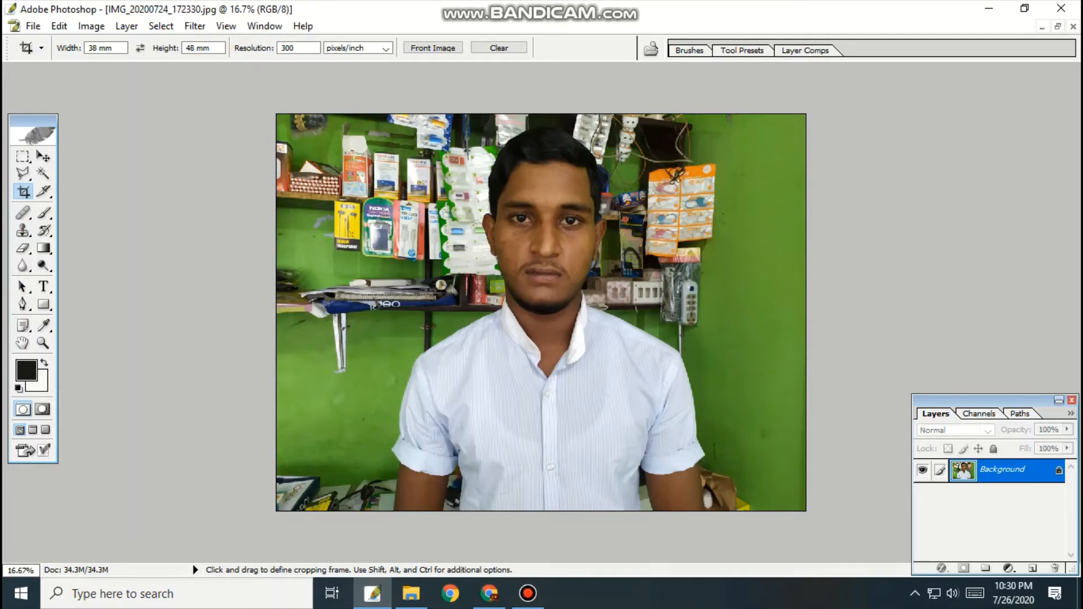
pyautogui.moveTo(86, 48); pyautogui.dragTo(112, 48)
pyautogui.press('BackSpace')
pyautogui.press('BackSpace')
pyautogui.press('BackSpace')
pyautogui.press('BackSpace')
pyautogui.write('38')
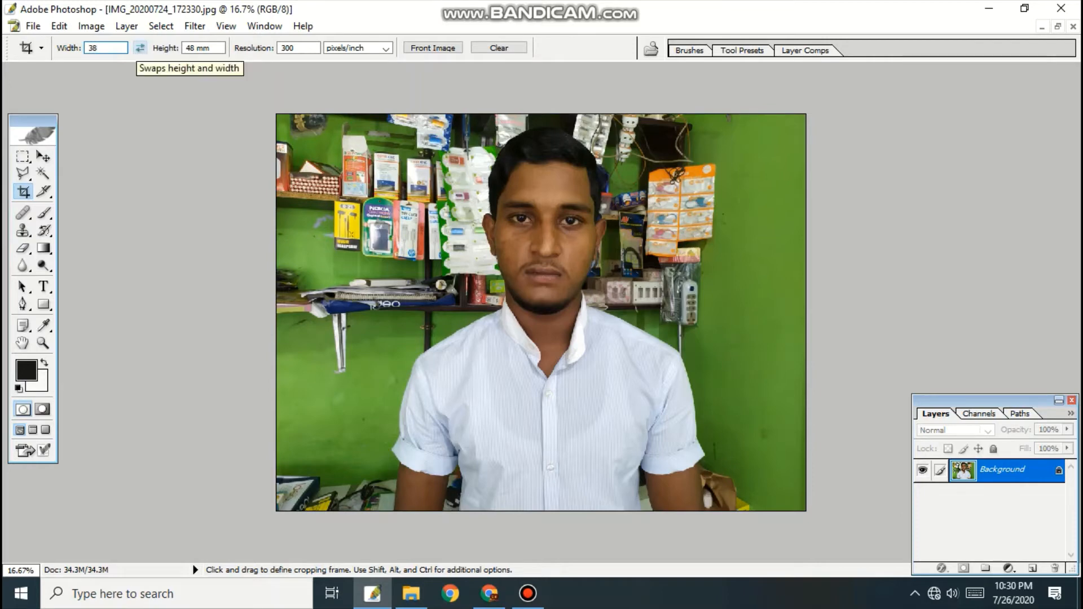
pyautogui.write('mm')
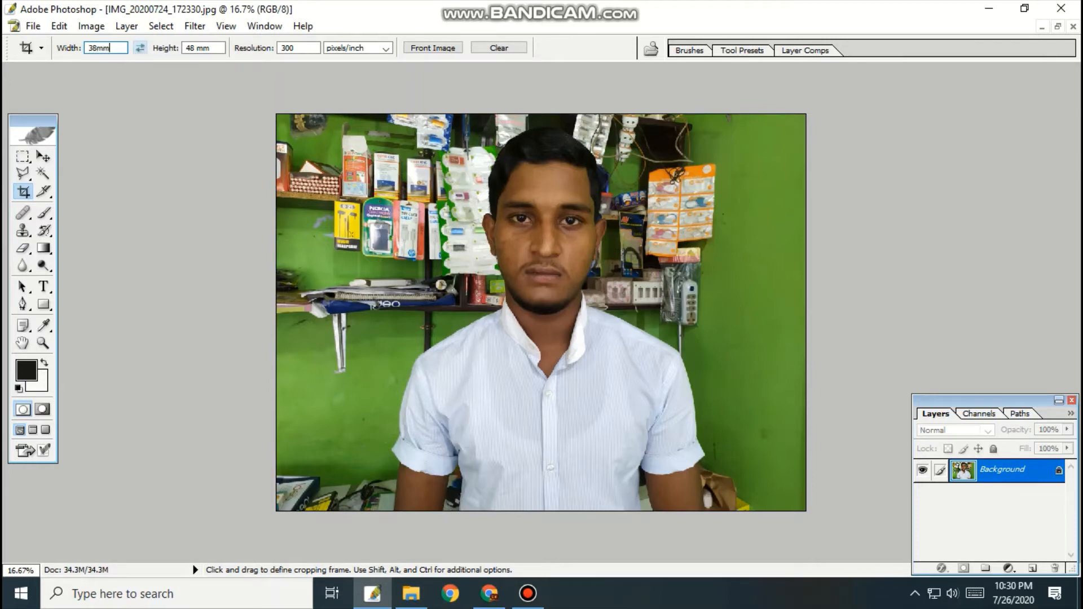
pyautogui.press('Tab')
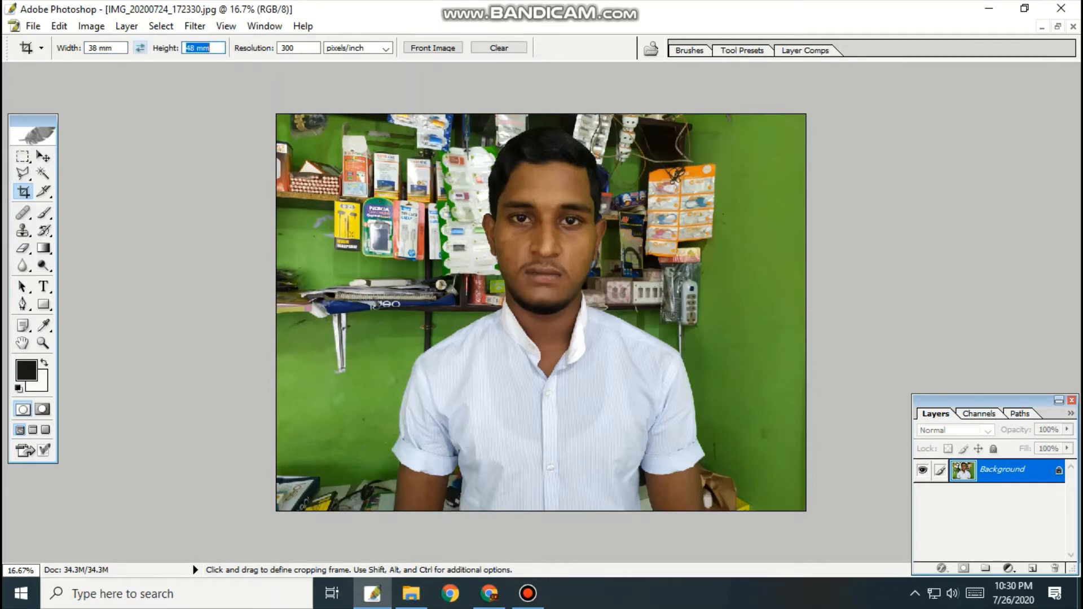
pyautogui.press('Tab')
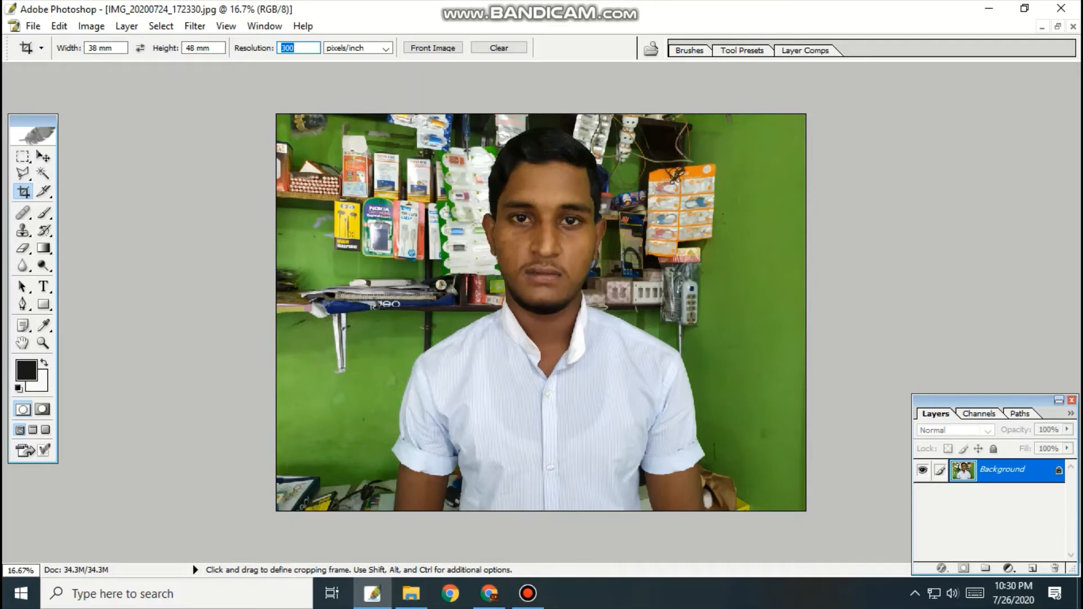
# Crop the photo to the man's head and upper body, with the frame centred on his face.
pyautogui.moveTo(491, 214); pyautogui.dragTo(668, 439)
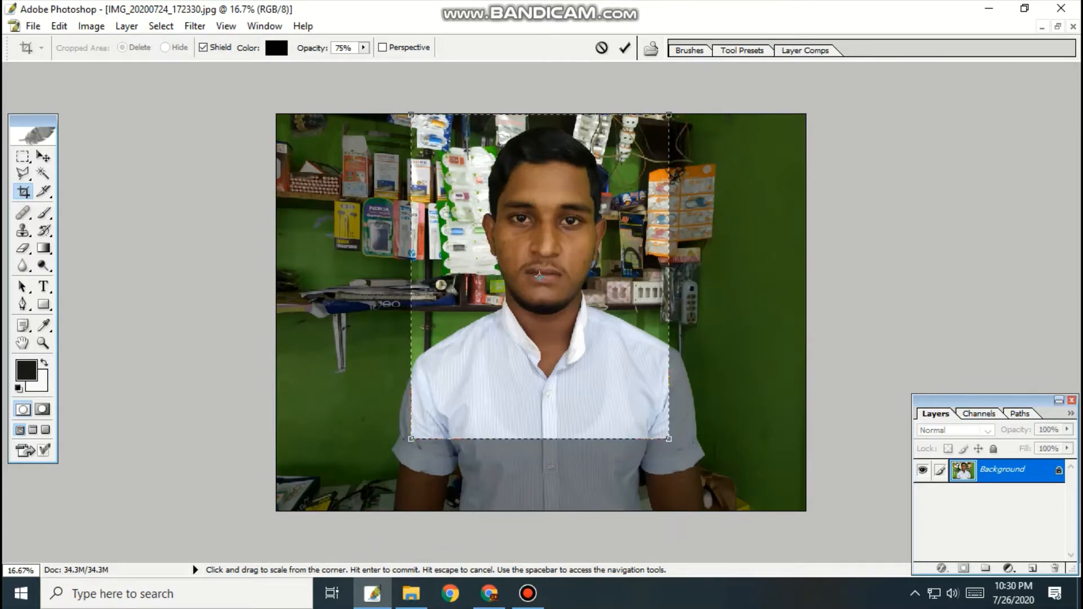
pyautogui.moveTo(539, 277); pyautogui.dragTo(541, 275)
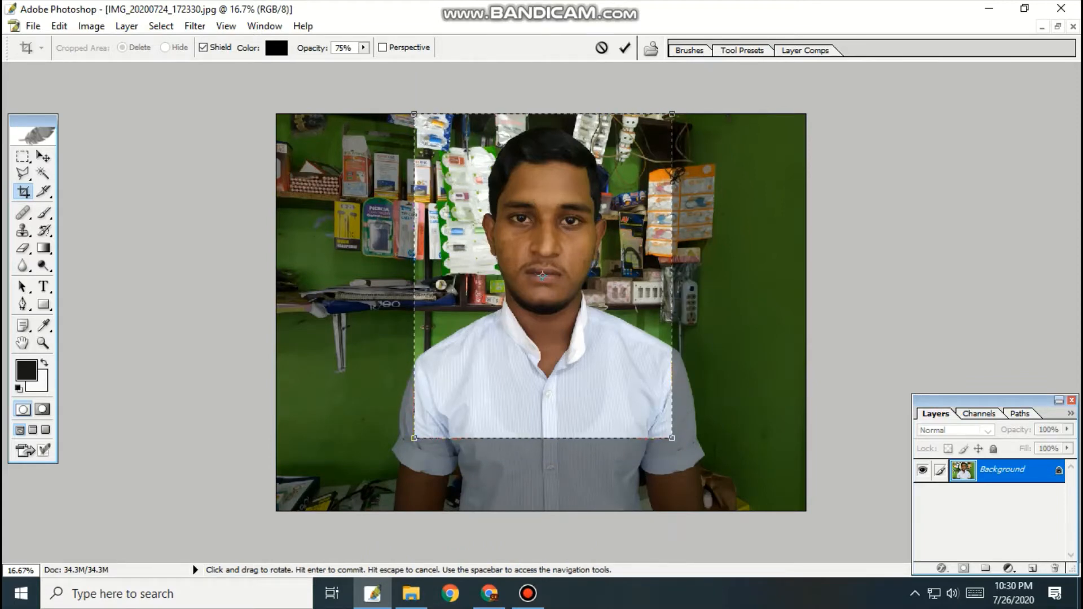
pyautogui.press('Return')
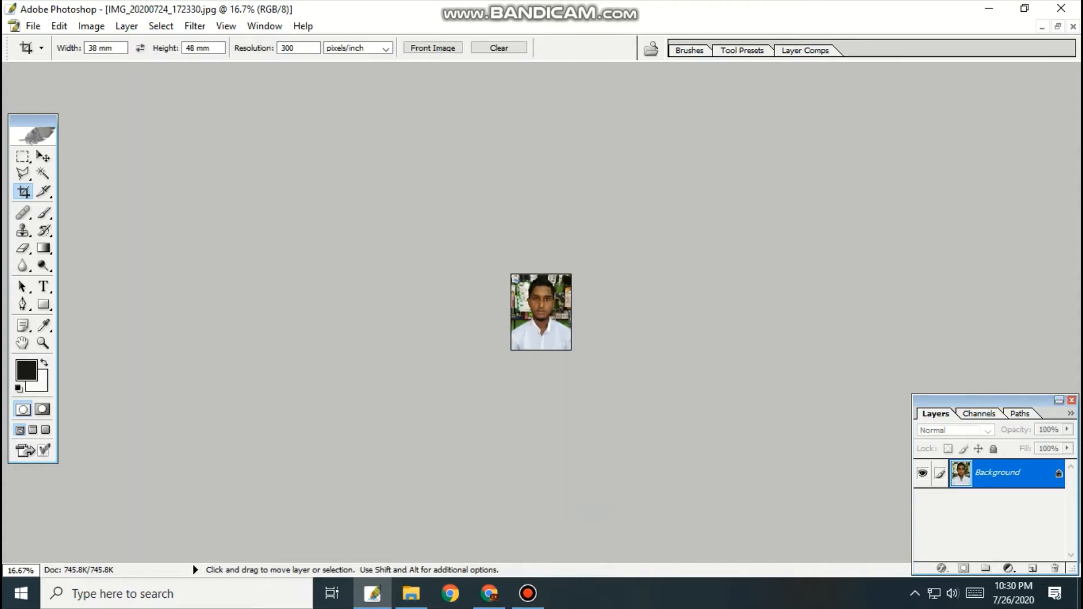
# Examine the cropped portrait and its background at 100% magnification.
pyautogui.hotkey('ctrl', '+')
pyautogui.hotkey('ctrl', '+')
pyautogui.hotkey('ctrl', '+')
pyautogui.hotkey('ctrl', '+')
pyautogui.hotkey('ctrl', '+')
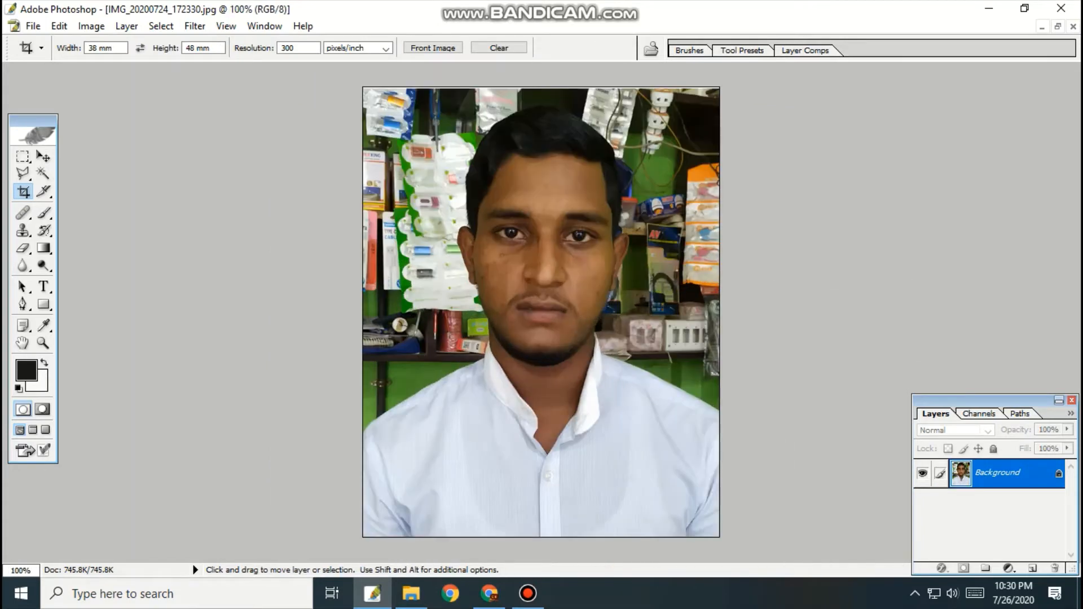
pyautogui.hotkey('ctrl', '-')
pyautogui.press('ctrl')
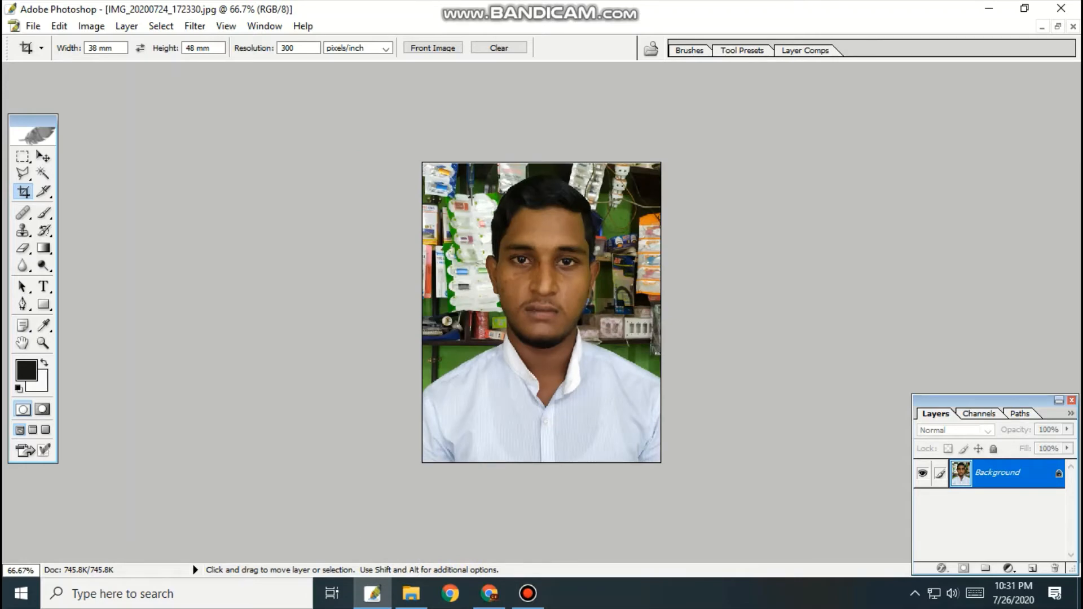
pyautogui.hotkey('ctrl', '+')
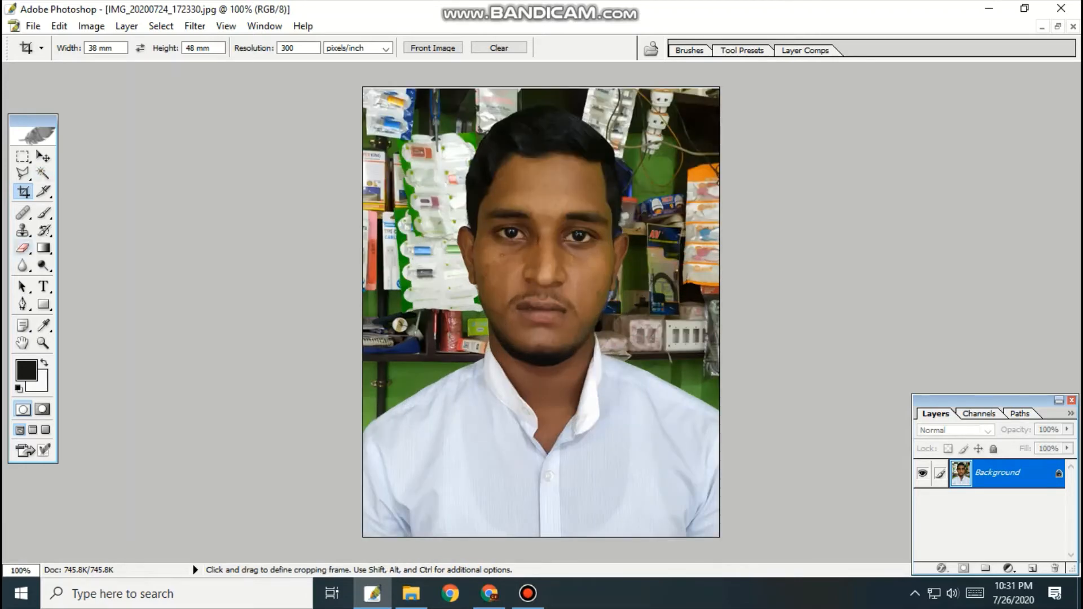
# Try to remove the background by outlining it loosely around the head and shoulders with the Polygonal Lasso and deleting the selected area.
pyautogui.click(23, 157)
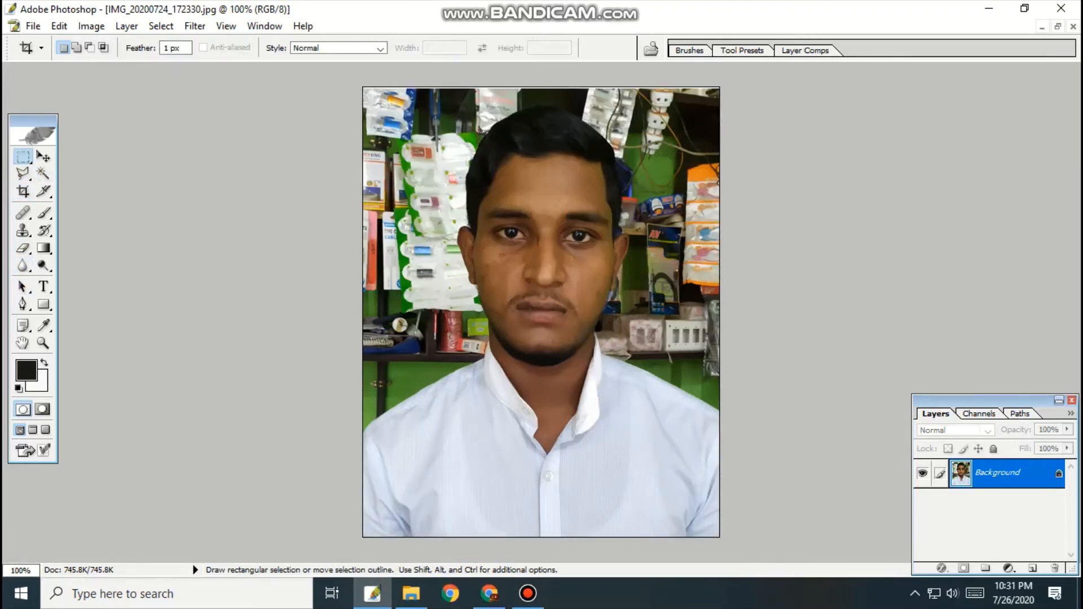
pyautogui.click(23, 173)
pyautogui.click(327, 371)
pyautogui.click(397, 345)
pyautogui.click(411, 304)
pyautogui.click(424, 198)
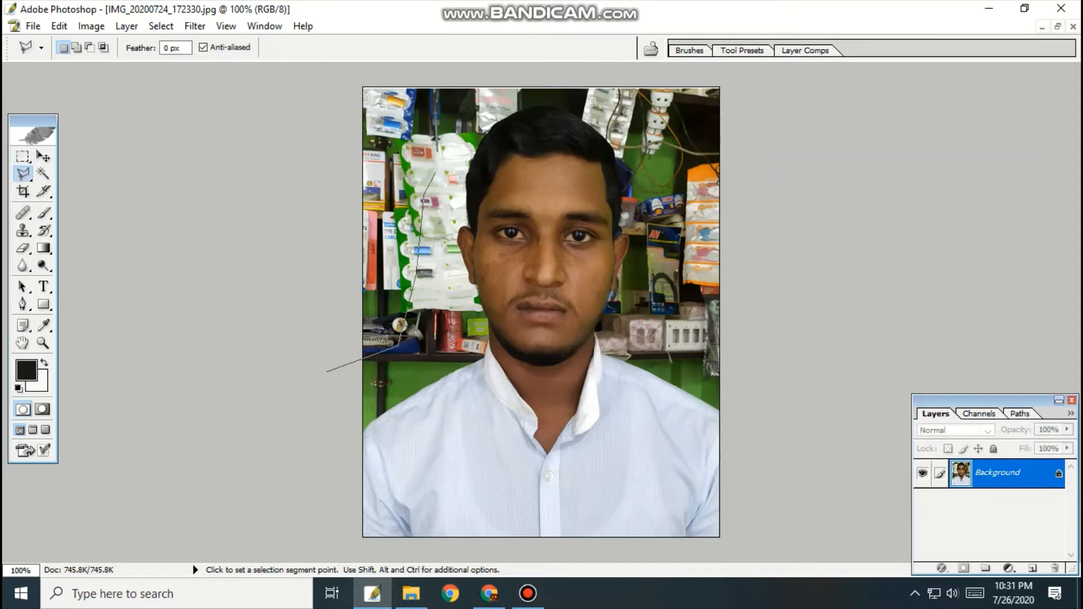
pyautogui.click(446, 149)
pyautogui.click(479, 120)
pyautogui.click(517, 97)
pyautogui.click(600, 112)
pyautogui.click(650, 187)
pyautogui.click(606, 340)
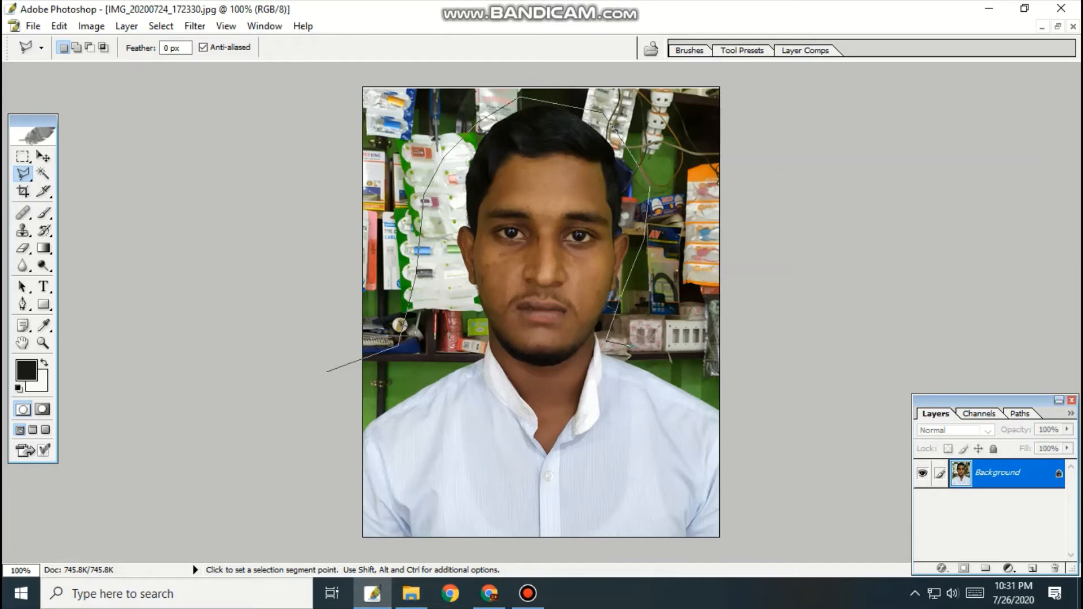
pyautogui.click(674, 375)
pyautogui.click(721, 400)
pyautogui.click(792, 282)
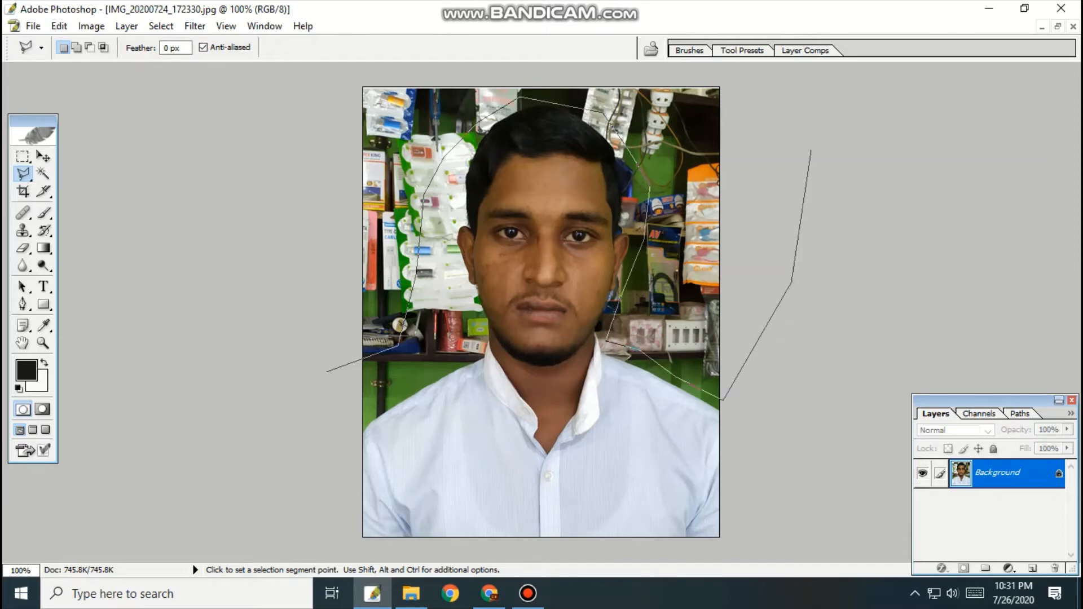
pyautogui.click(821, 90)
pyautogui.click(644, 51)
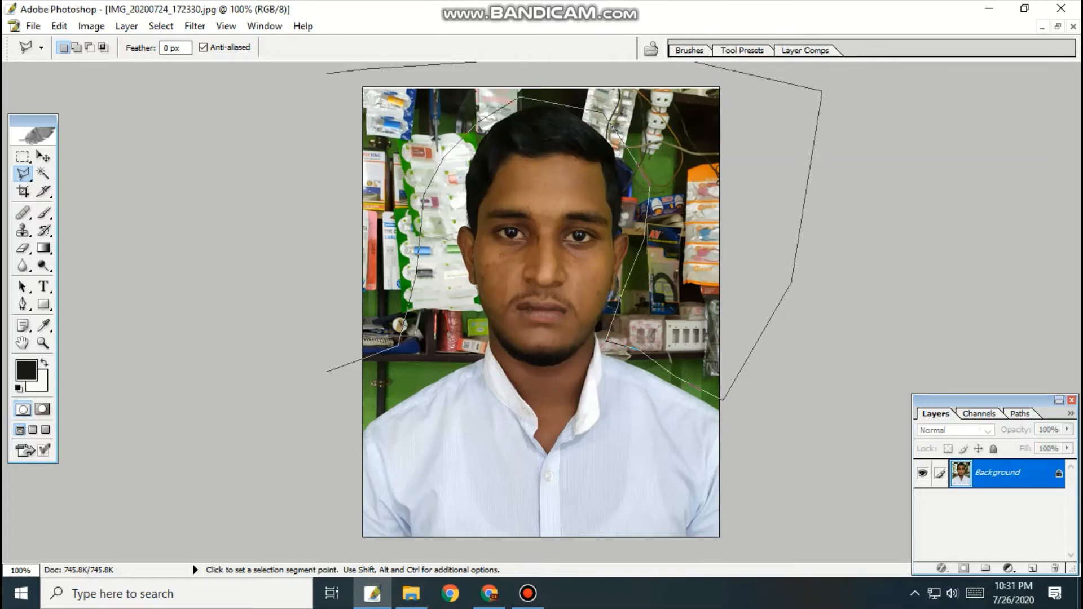
pyautogui.click(327, 74)
pyautogui.click(327, 372)
pyautogui.press('Delete')
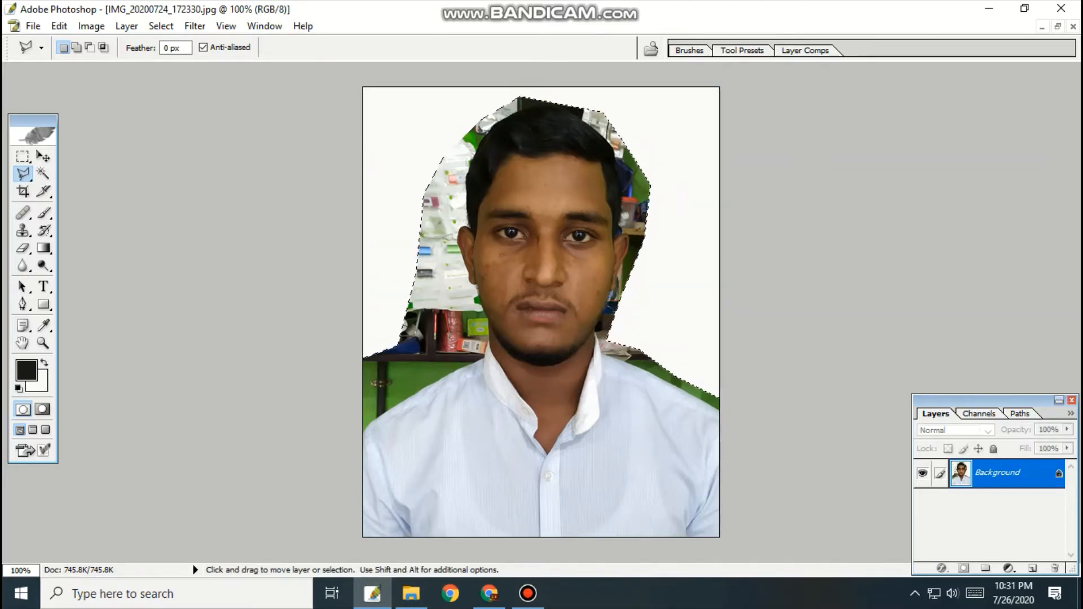
# Undo the background deletion and discard the lasso outline.
pyautogui.hotkey('ctrl', 'z')
pyautogui.click(314, 227)
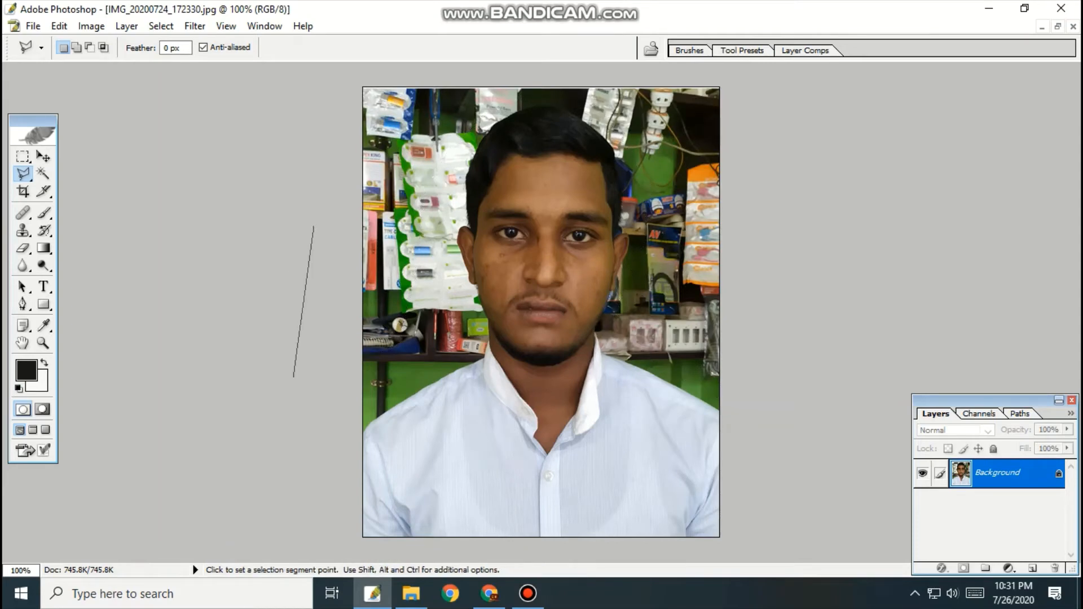
pyautogui.press('Escape')
# Start a Pen tool outline outside the photo's left edge and trace the left shoulder up to the shirt collar.
pyautogui.press('p')
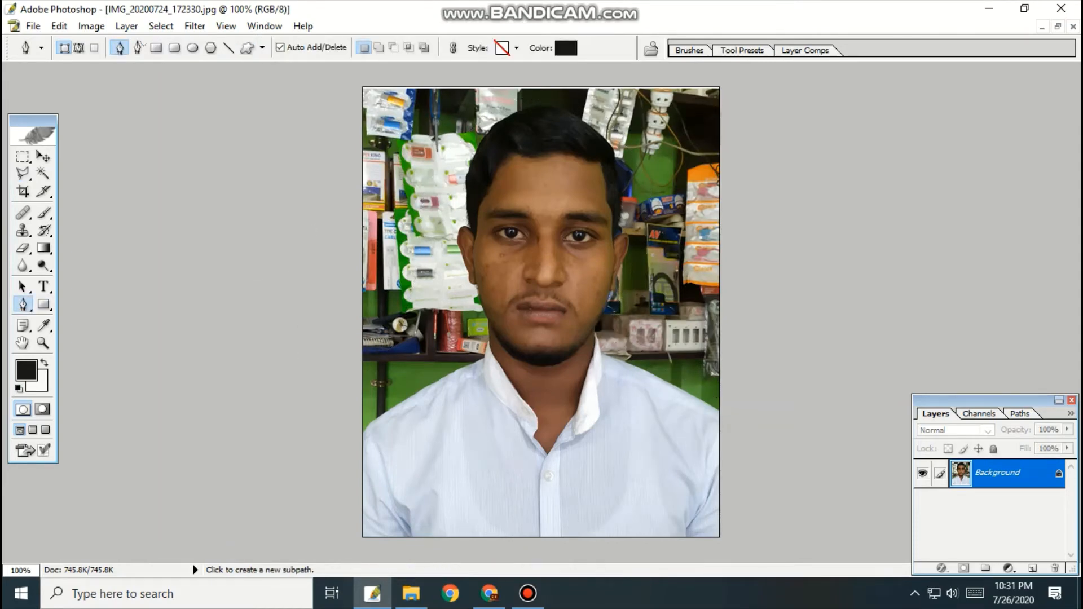
pyautogui.click(290, 386)
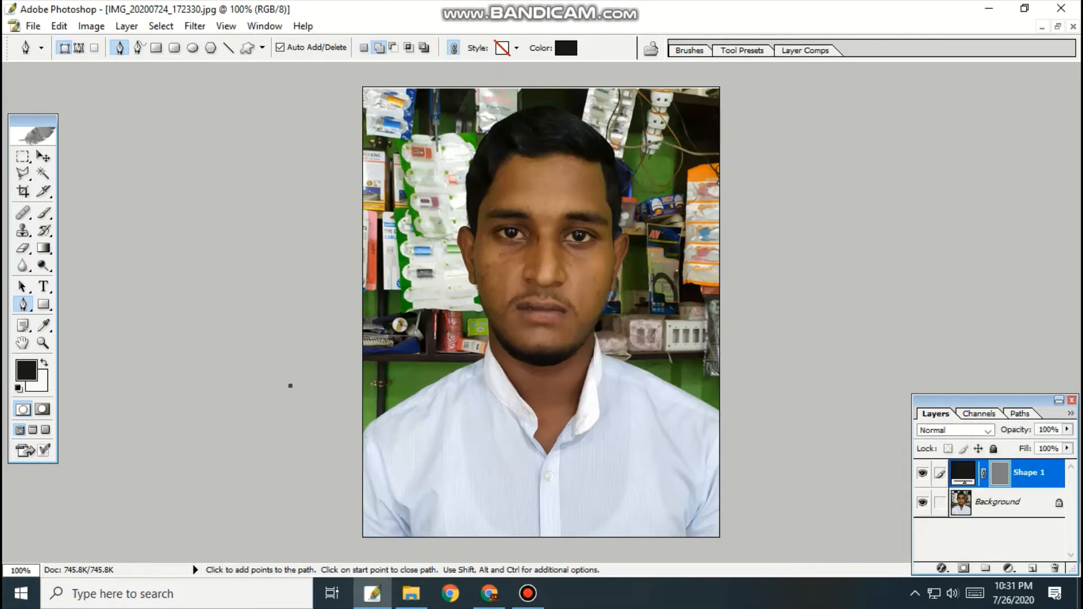
pyautogui.click(359, 441)
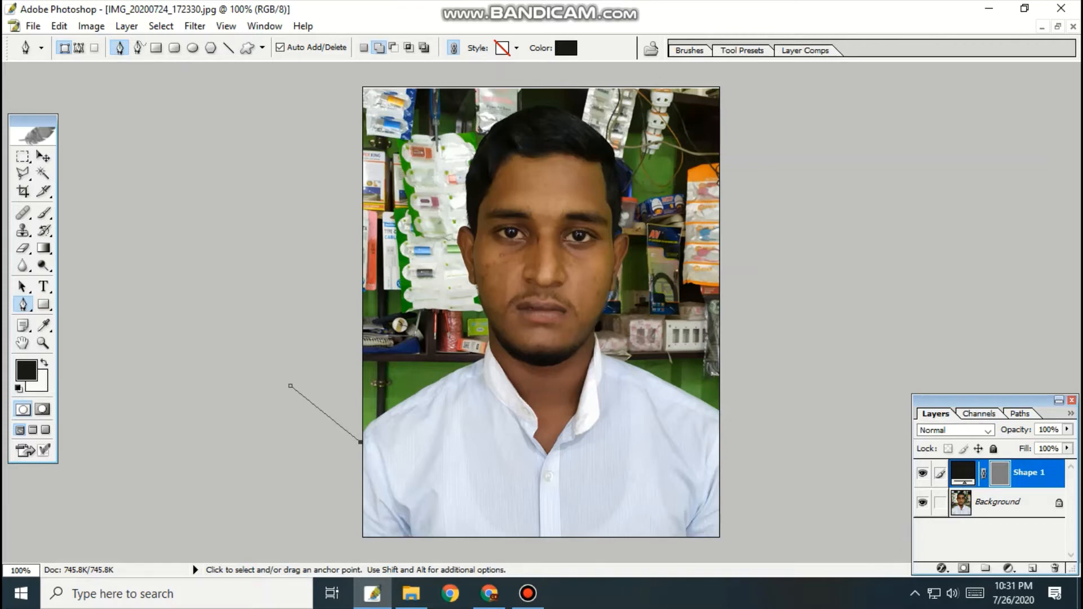
pyautogui.hotkey('ctrl', '+')
pyautogui.scroll(-1, 534, 312)
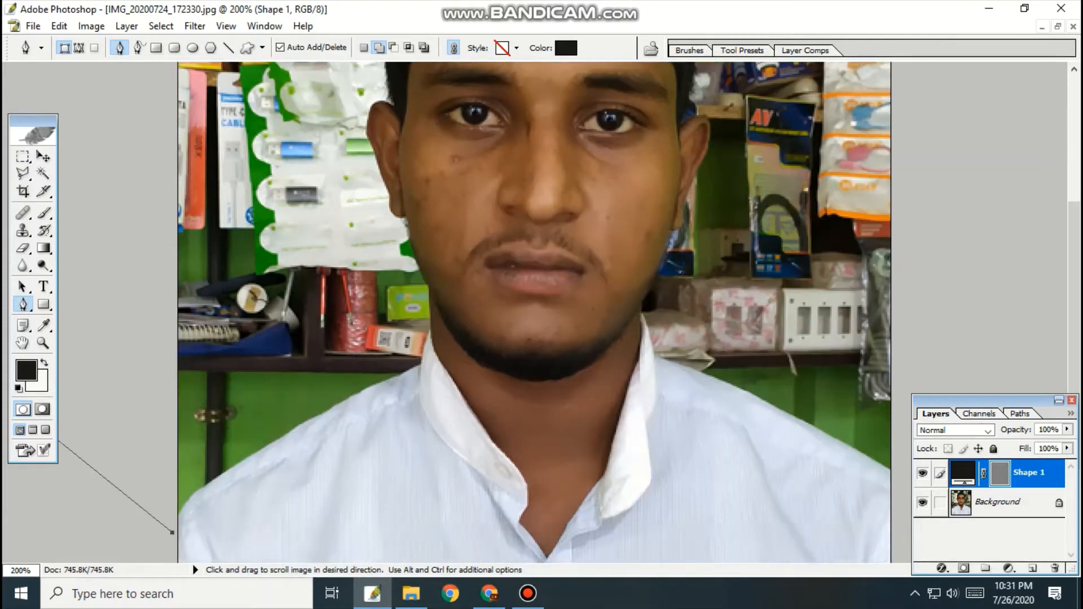
pyautogui.scroll(-1, 534, 312)
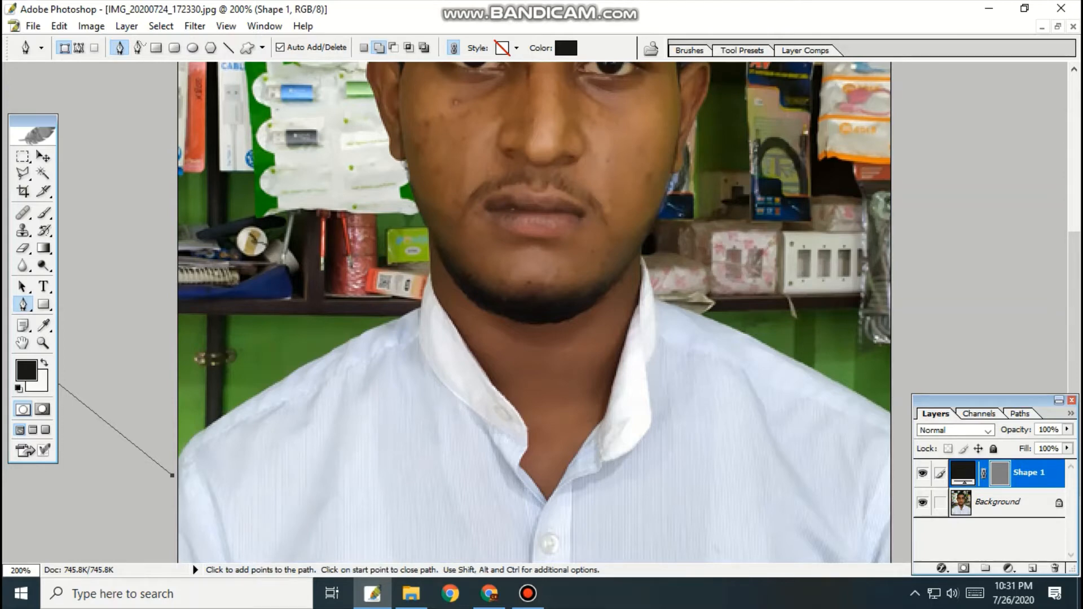
pyautogui.moveTo(285, 381); pyautogui.dragTo(395, 322)
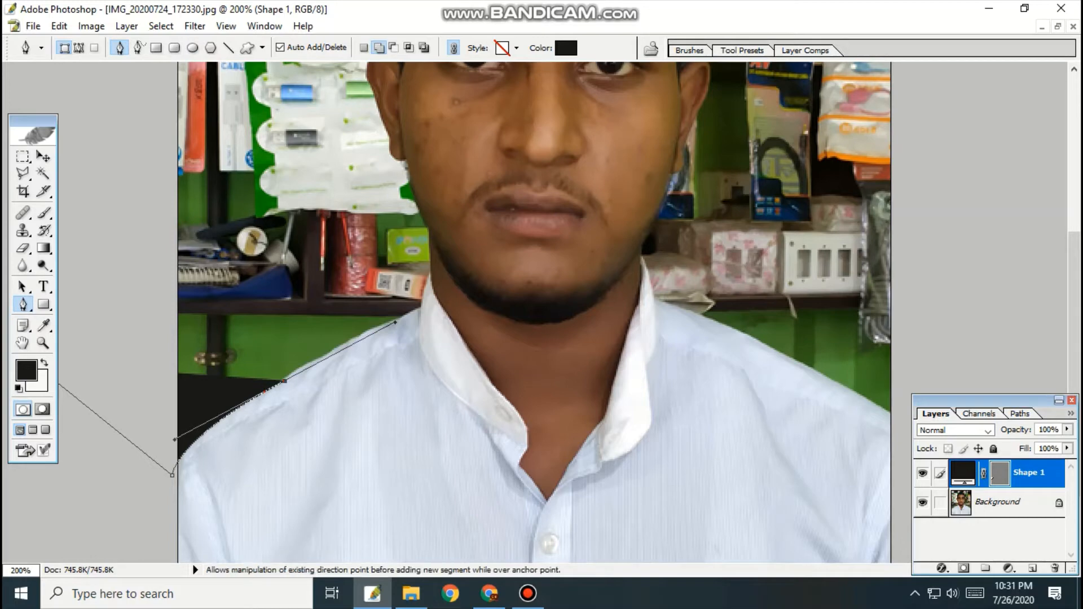
pyautogui.hotkey('ctrl', 'z')
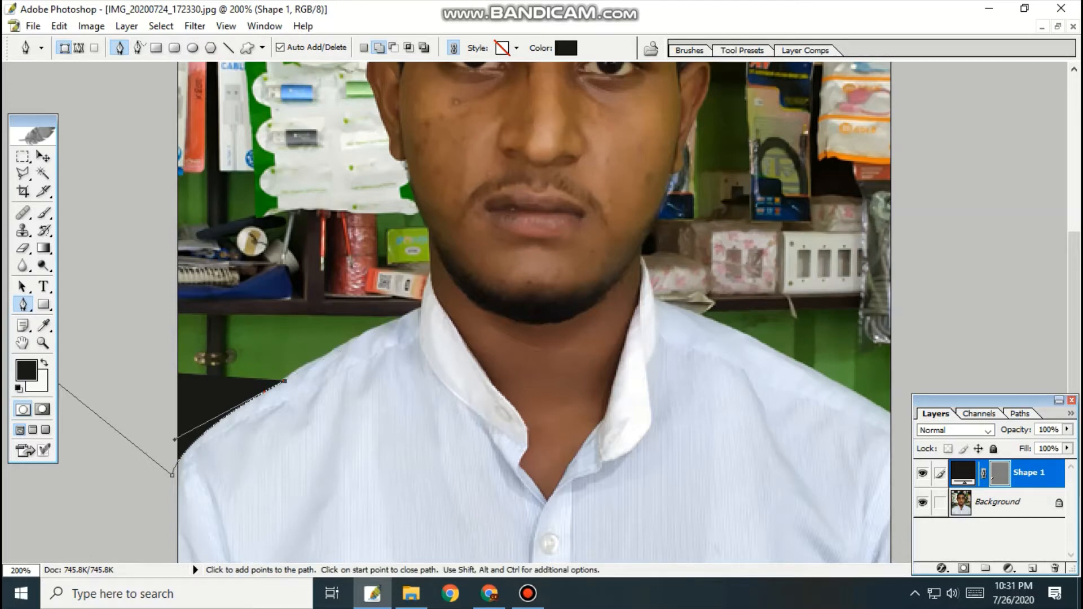
pyautogui.moveTo(424, 305); pyautogui.dragTo(427, 287)
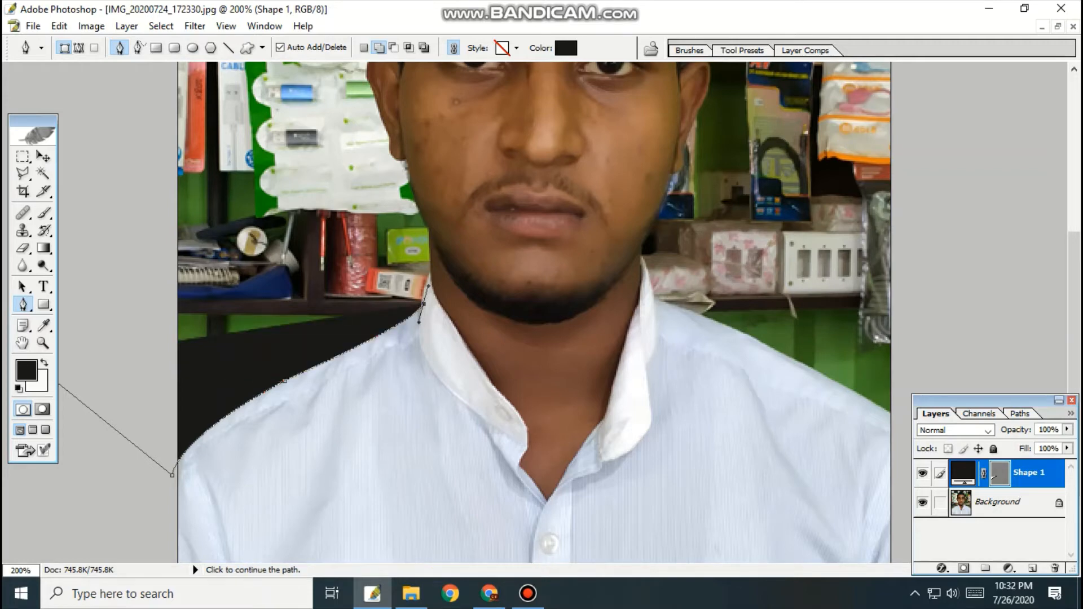
pyautogui.press('alt')
# Extend the pen path up the left collar edge and neck to the jaw.
pyautogui.moveTo(59, 386); pyautogui.dragTo(57, 527)
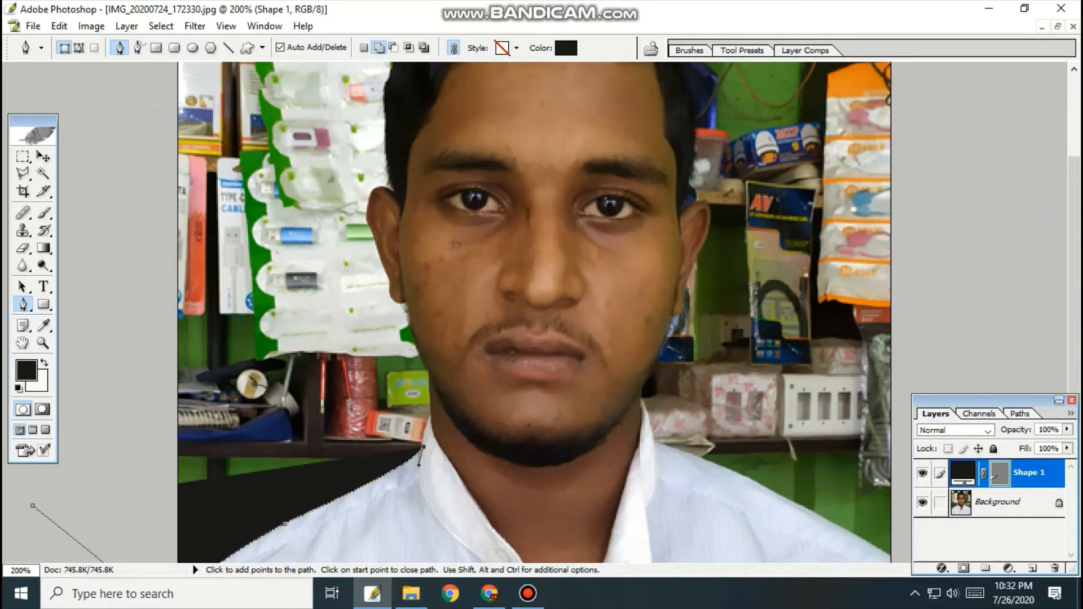
pyautogui.click(434, 413)
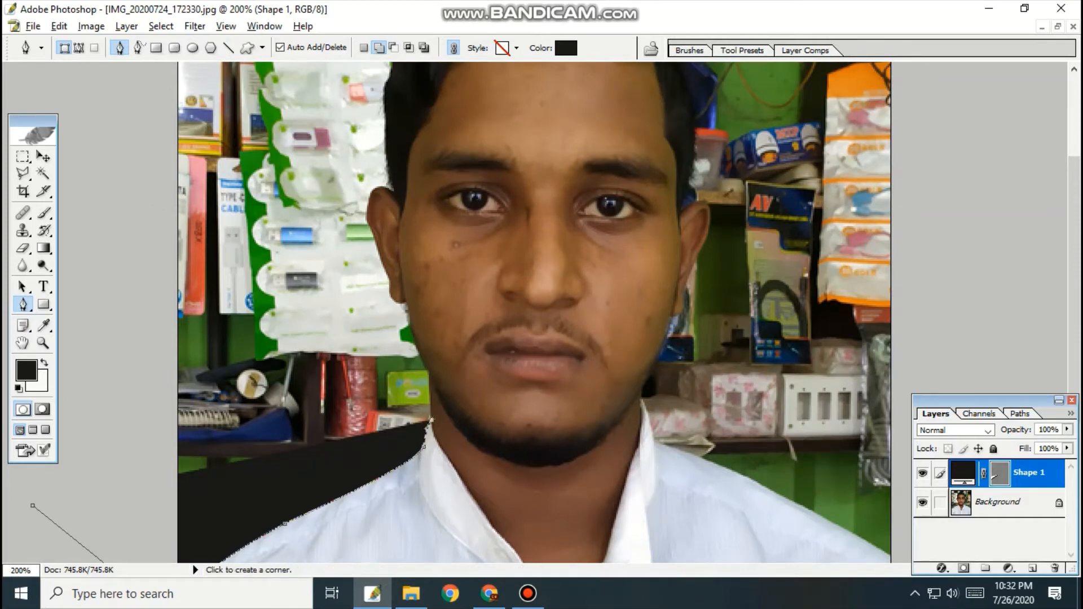
pyautogui.click(421, 359)
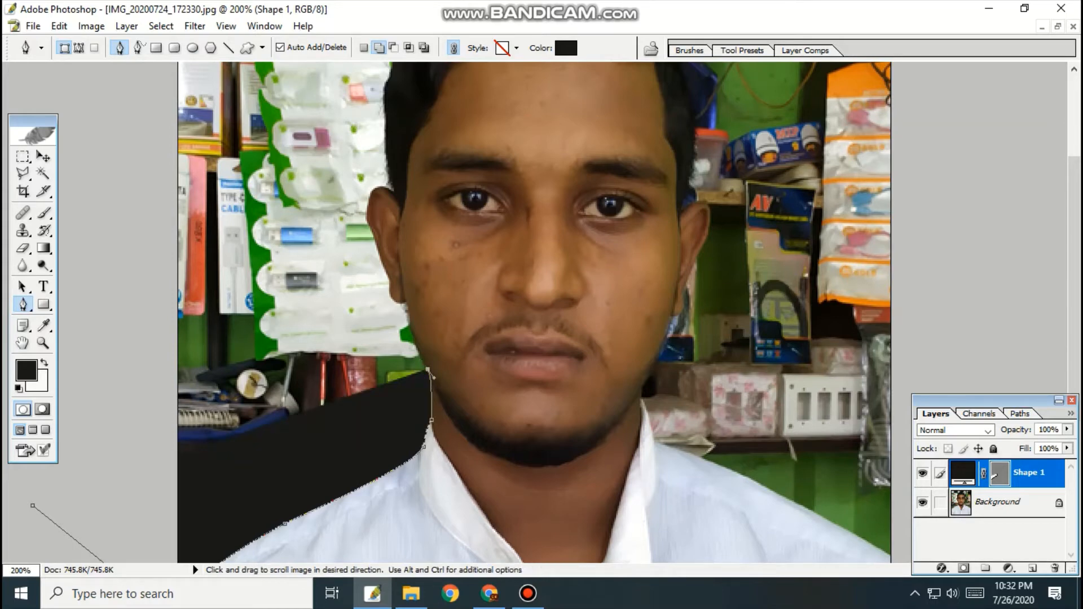
pyautogui.scroll(3, 535, 312)
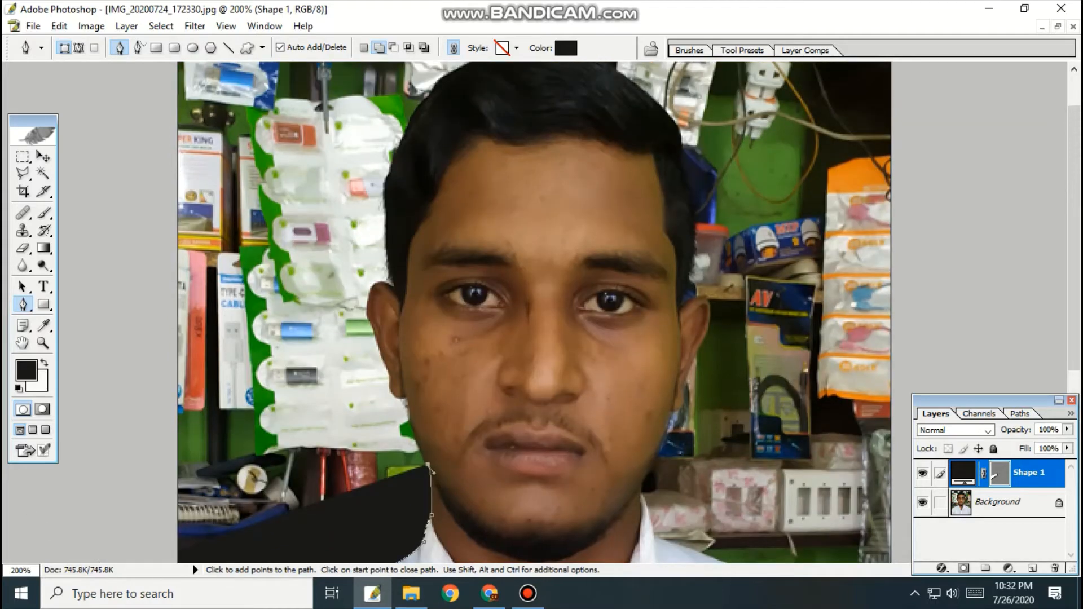
pyautogui.click(406, 395)
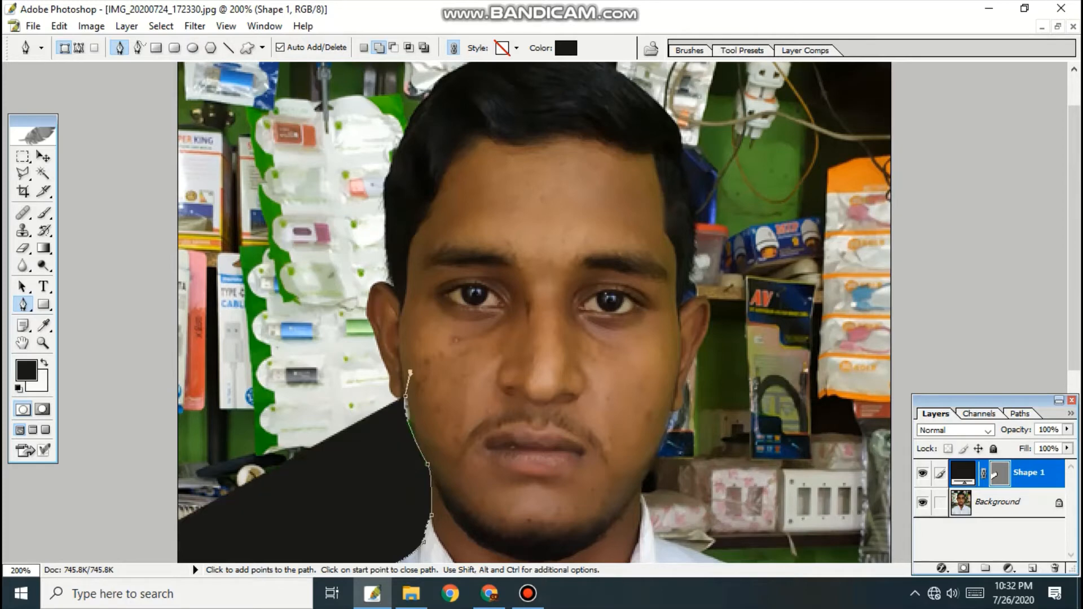
pyautogui.moveTo(410, 372); pyautogui.dragTo(420, 383)
pyautogui.hotkey('ctrl', 'alt', 'z')
pyautogui.hotkey('ctrl', 'alt', 'z')
pyautogui.hotkey('ctrl', 'alt', 'z')
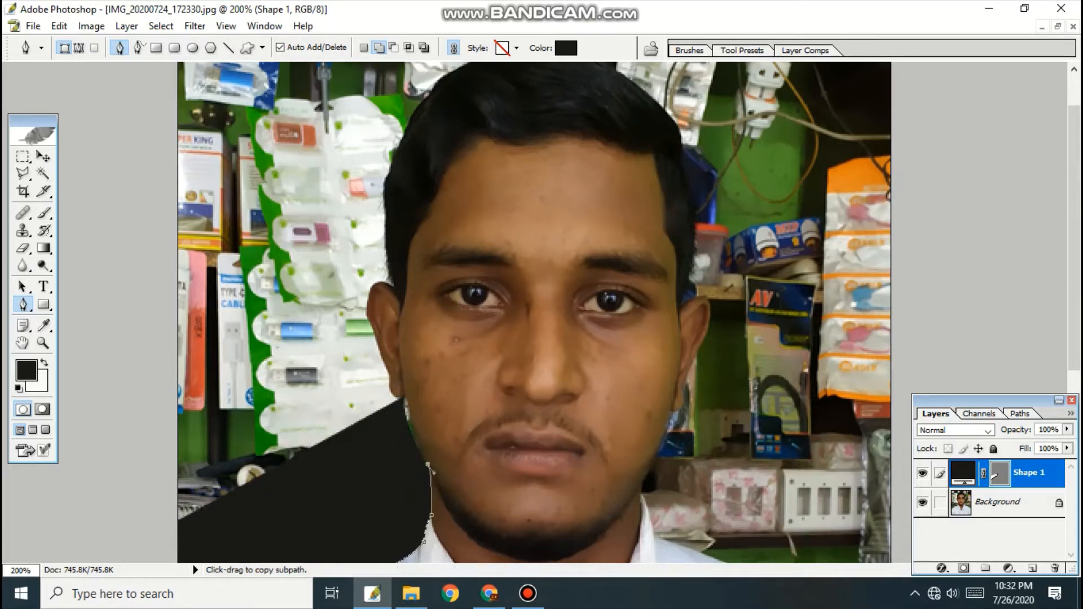
# Continue the pen path up the left jaw and around the earlobe and outer ear to the hairline above it.
pyautogui.moveTo(407, 398); pyautogui.dragTo(404, 371)
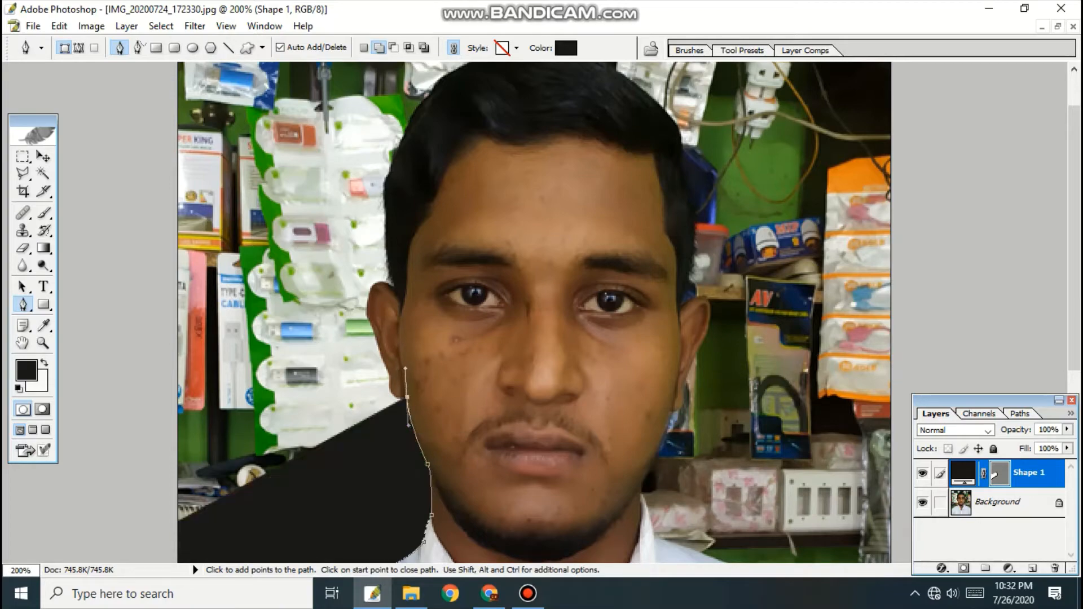
pyautogui.keyDown('alt'); pyautogui.click(407, 398); pyautogui.keyUp('alt')
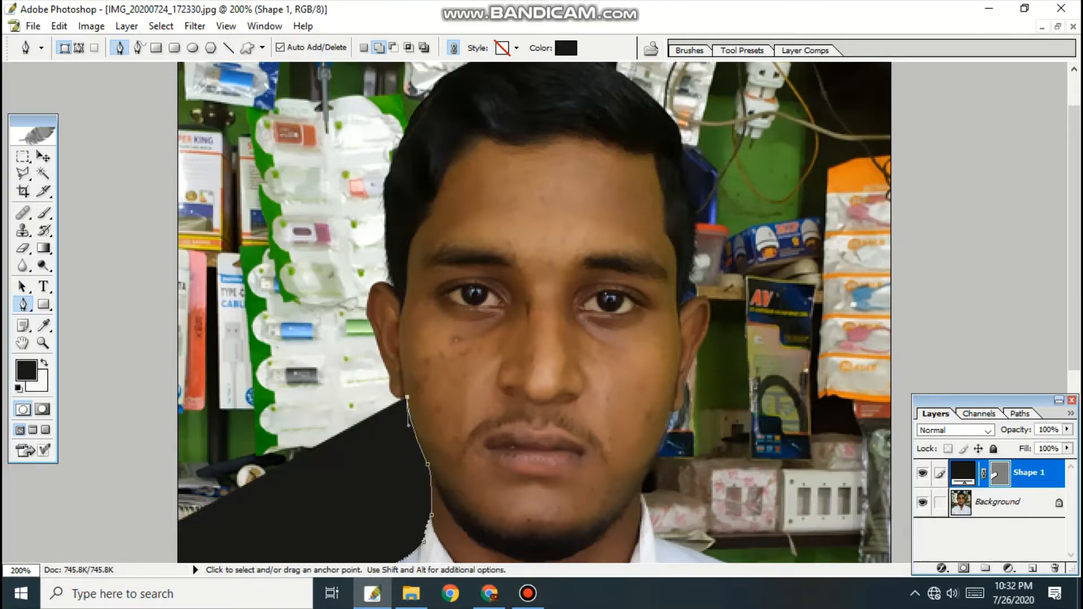
pyautogui.hotkey('ctrl', '+')
pyautogui.moveTo(407, 398); pyautogui.dragTo(537, 350)
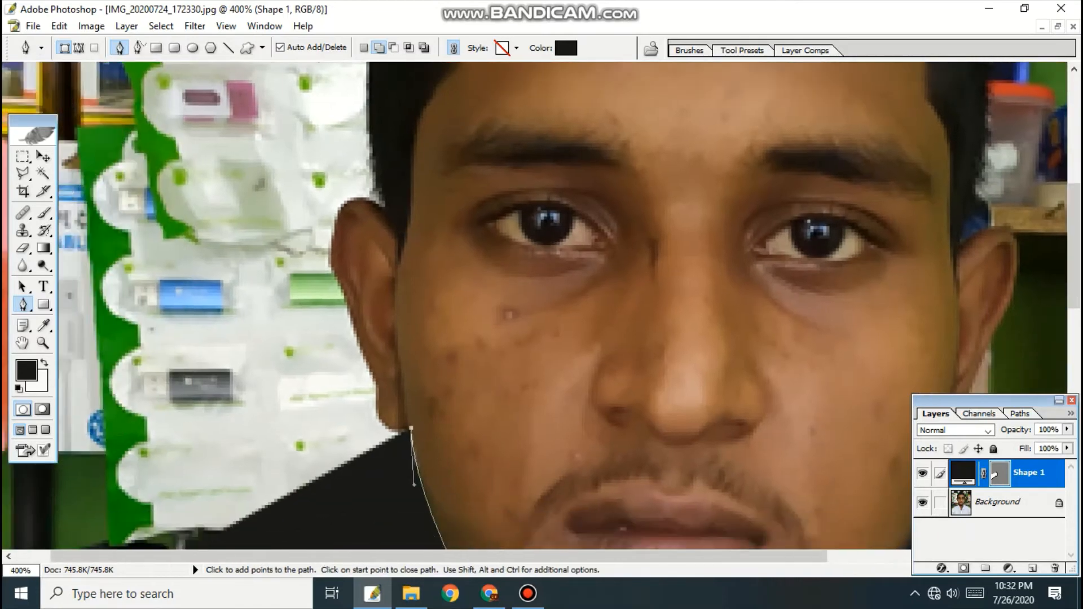
pyautogui.moveTo(378, 403); pyautogui.dragTo(378, 368)
pyautogui.moveTo(541, 282); pyautogui.dragTo(559, 342)
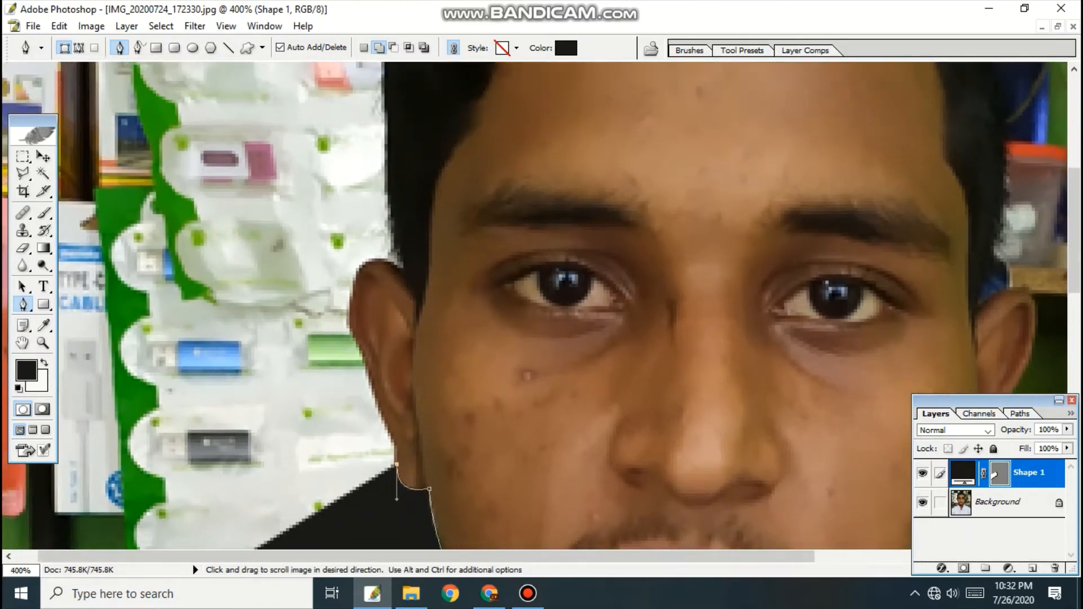
pyautogui.moveTo(369, 388); pyautogui.dragTo(370, 391)
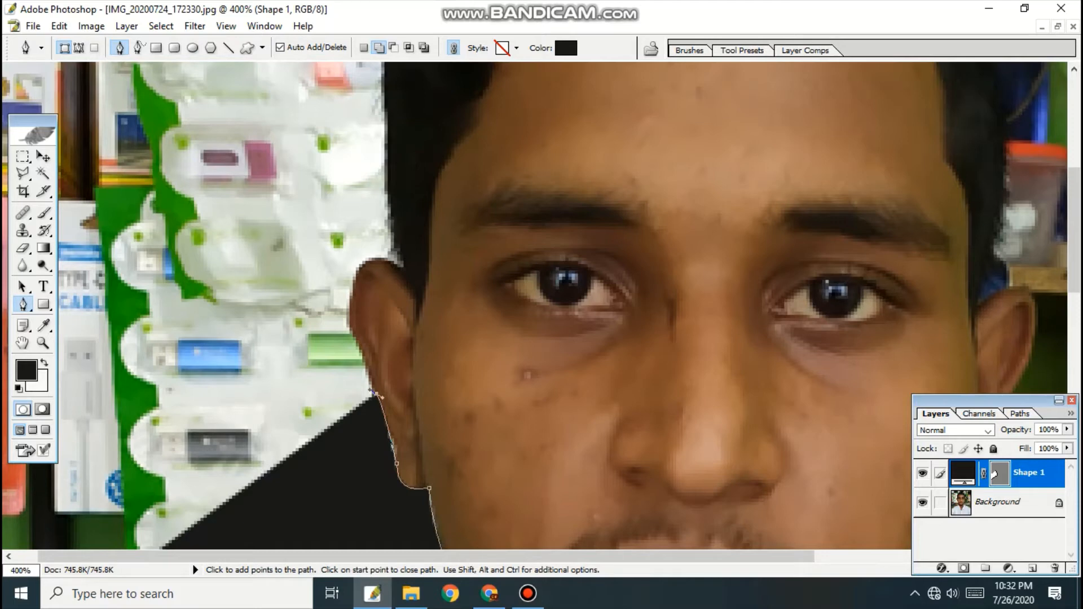
pyautogui.moveTo(405, 272); pyautogui.dragTo(512, 543)
pyautogui.press('space')
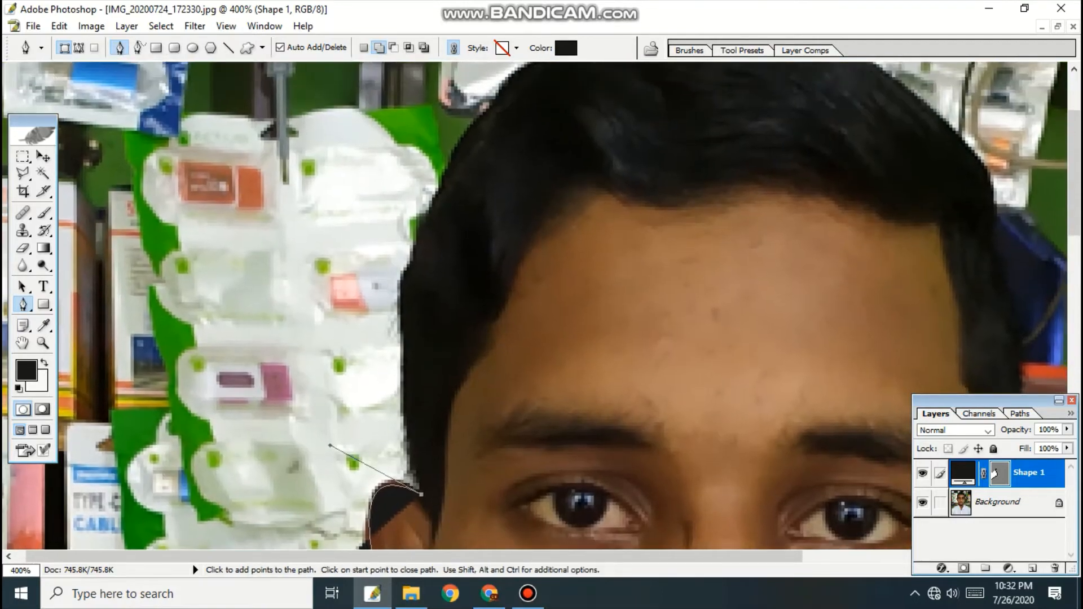
# Curve the pen path up the left side of the hair and over the top of the head.
pyautogui.moveTo(489, 111); pyautogui.dragTo(626, 97)
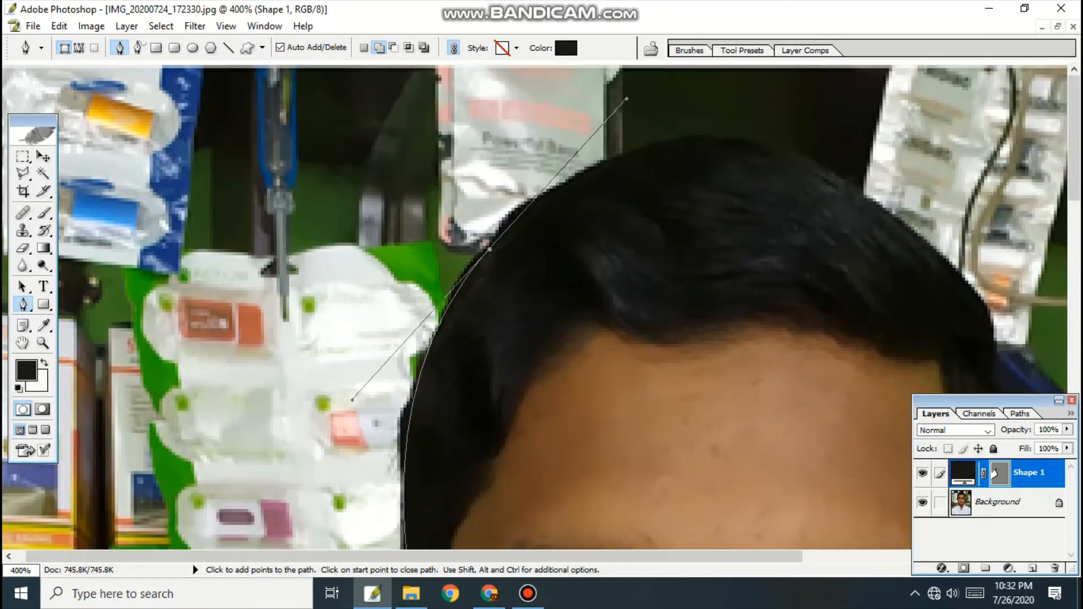
pyautogui.keyDown('alt'); pyautogui.click(489, 248); pyautogui.keyUp('alt')
pyautogui.moveTo(488, 249); pyautogui.dragTo(271, 248)
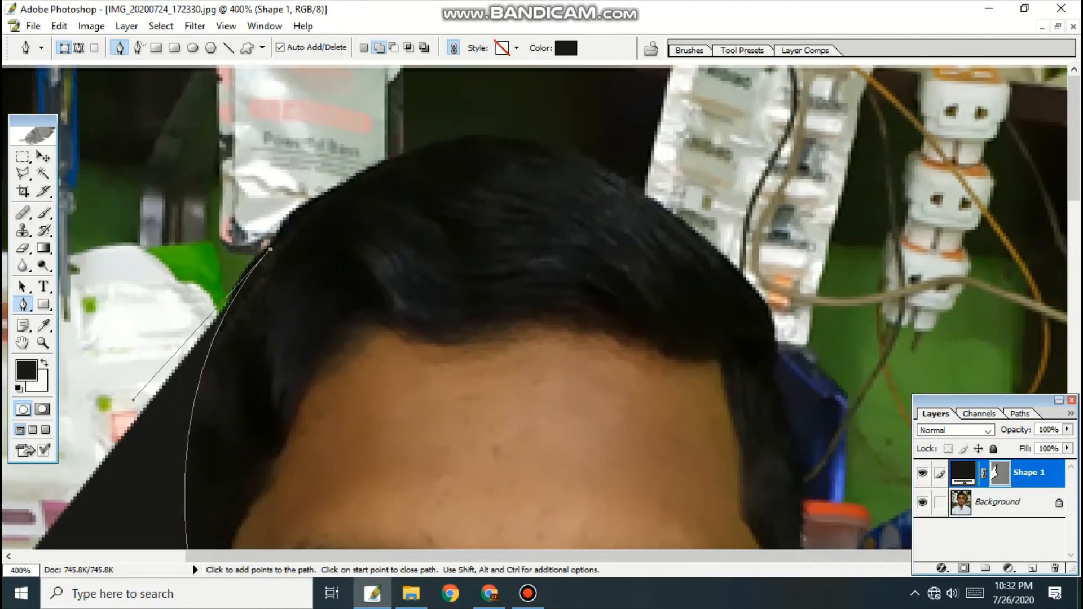
pyautogui.moveTo(645, 199); pyautogui.dragTo(834, 351)
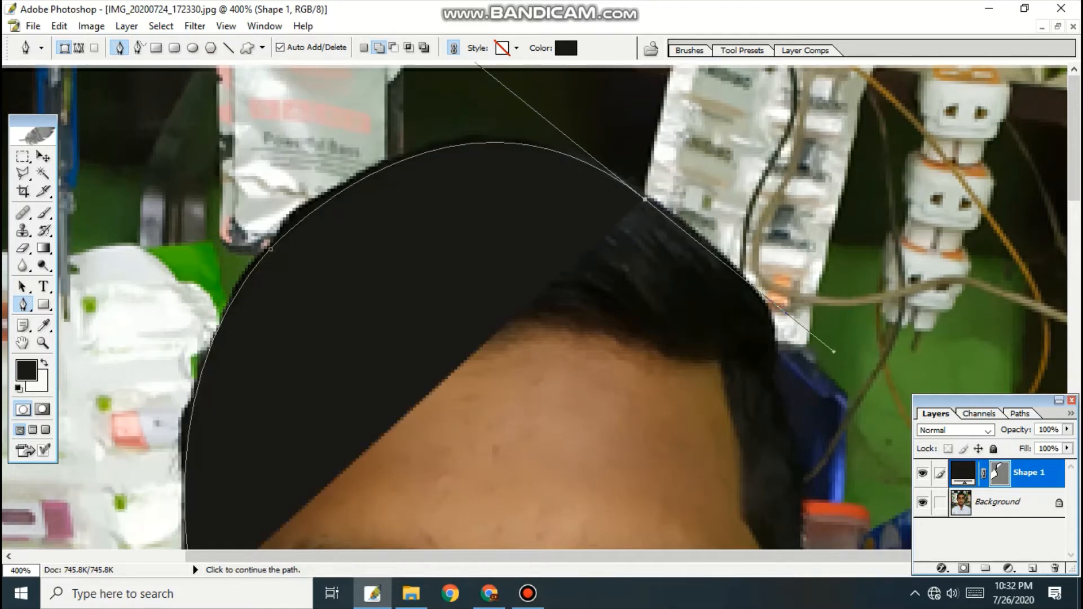
pyautogui.click(644, 198)
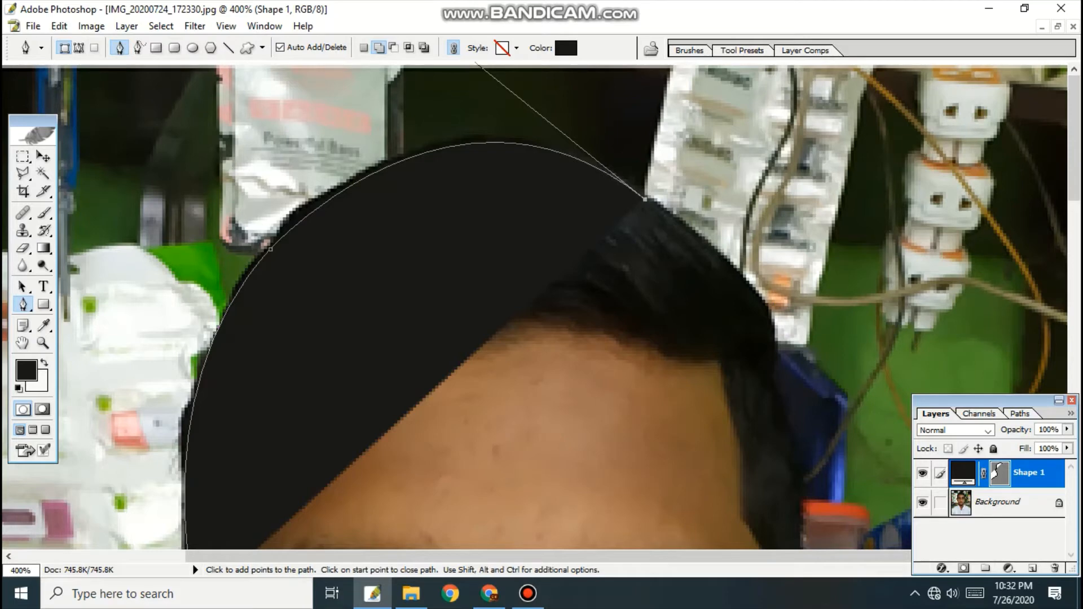
# Trace the pen path down the right side of the hair to the top of the right ear.
pyautogui.press('space')
pyautogui.moveTo(508, 310); pyautogui.dragTo(548, 273)
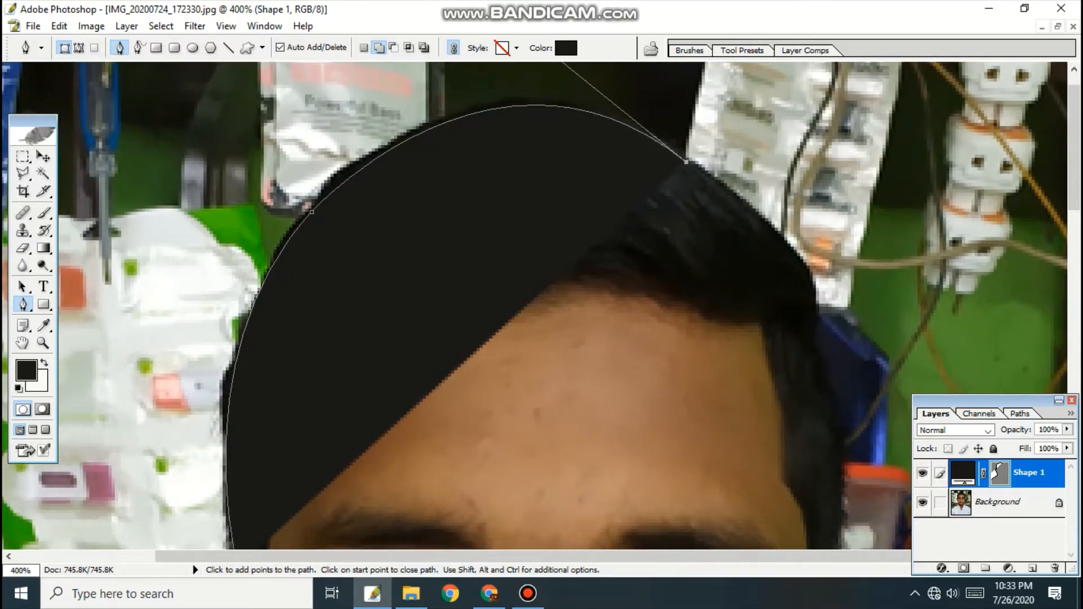
pyautogui.press('space')
pyautogui.moveTo(548, 274); pyautogui.dragTo(477, 311)
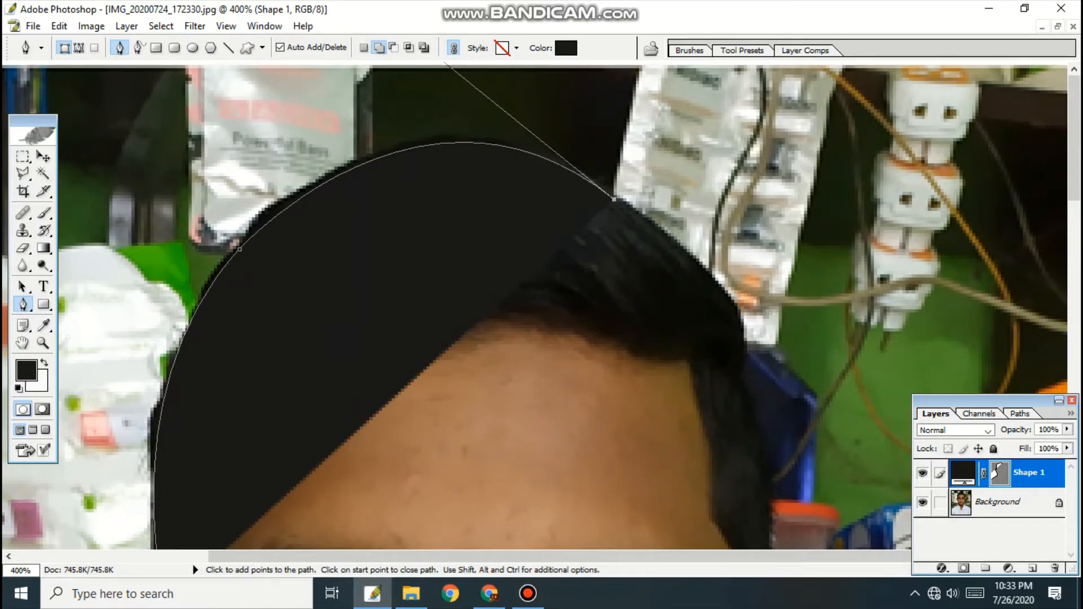
pyautogui.moveTo(739, 364); pyautogui.dragTo(696, 261)
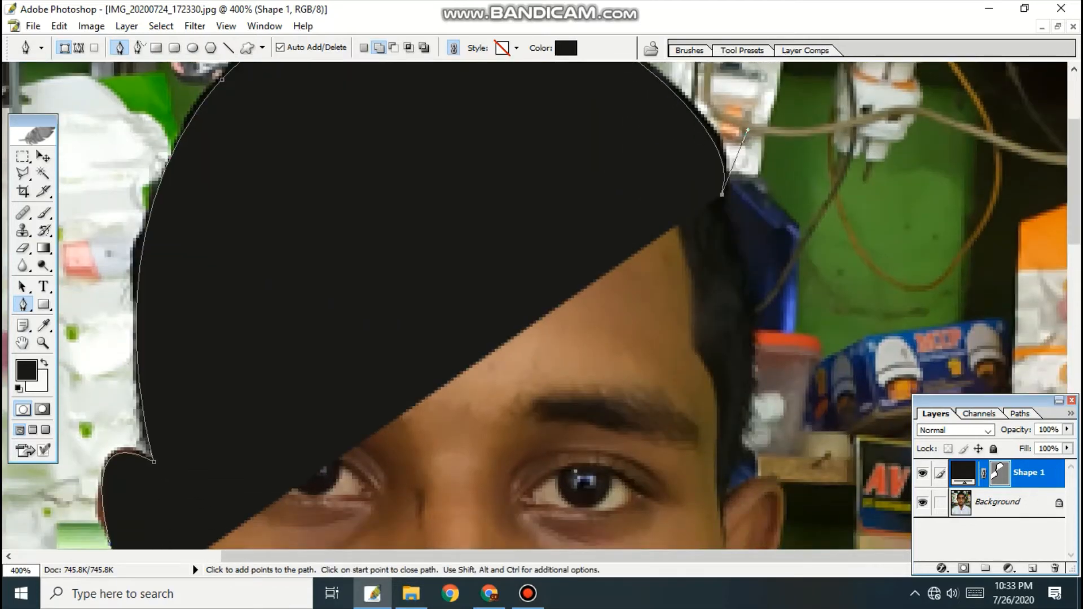
pyautogui.moveTo(735, 442); pyautogui.dragTo(715, 424)
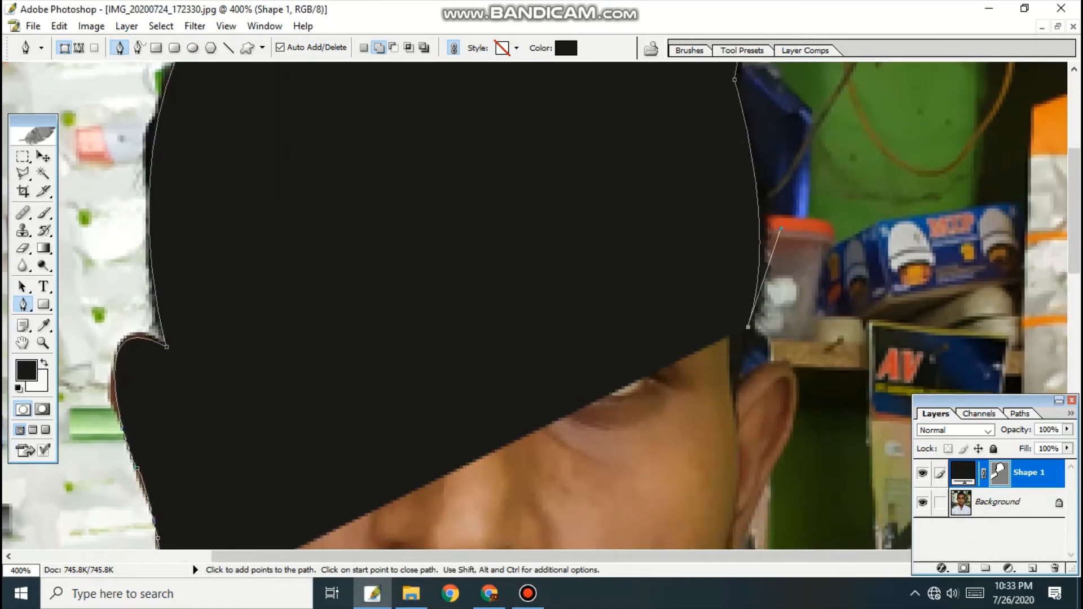
pyautogui.click(736, 374)
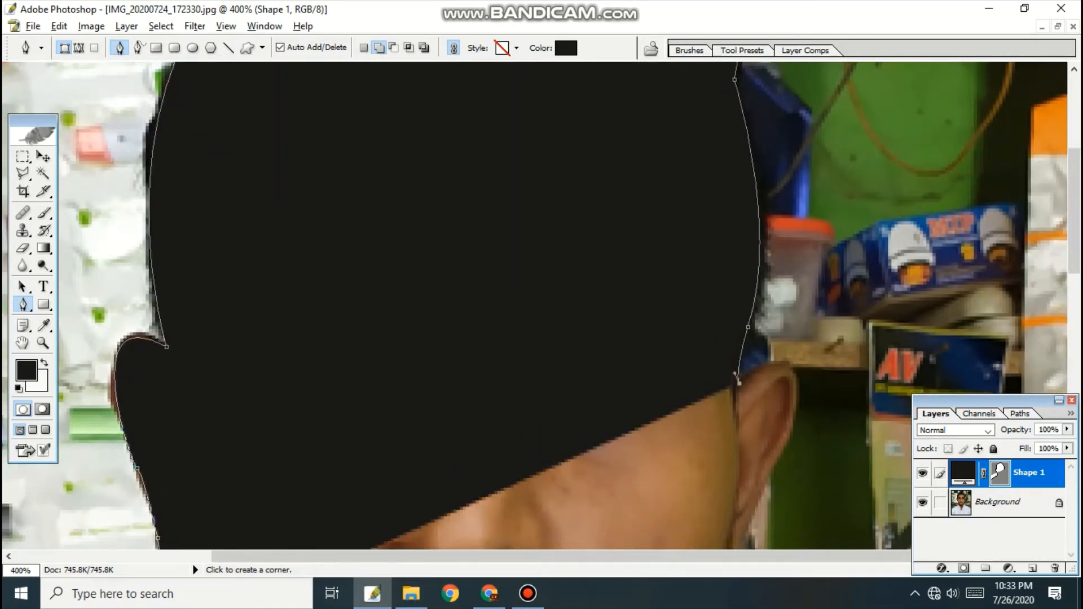
# Outline the right ear with the pen path, from its top down around the earlobe.
pyautogui.moveTo(737, 381); pyautogui.dragTo(741, 215)
pyautogui.moveTo(779, 296); pyautogui.dragTo(746, 383)
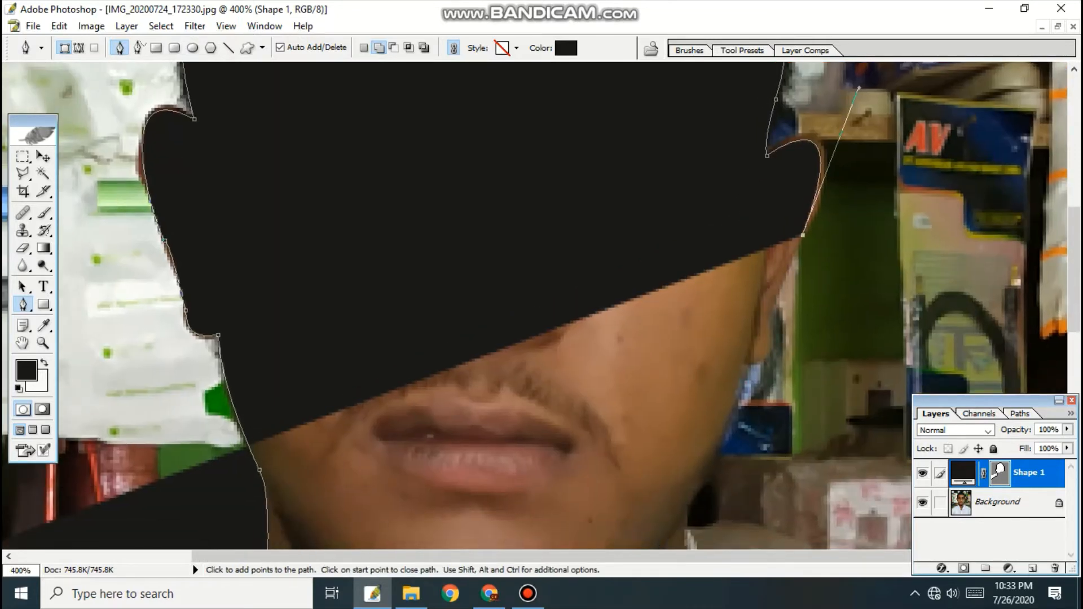
pyautogui.moveTo(771, 332); pyautogui.dragTo(747, 191)
pyautogui.click(705, 352)
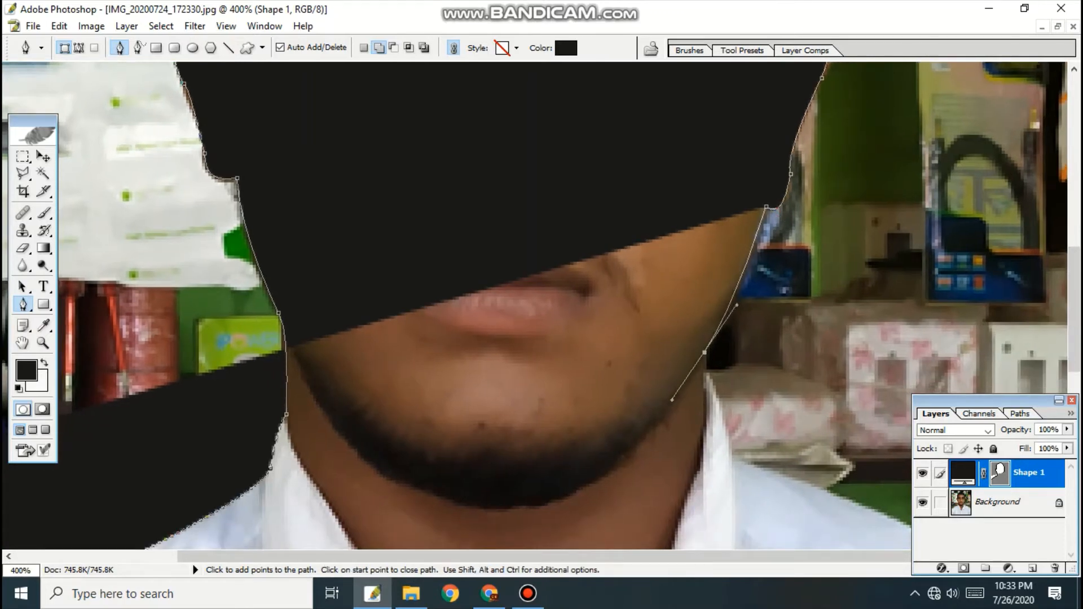
pyautogui.click(672, 404)
pyautogui.hotkey('ctrl', 'alt', 'z')
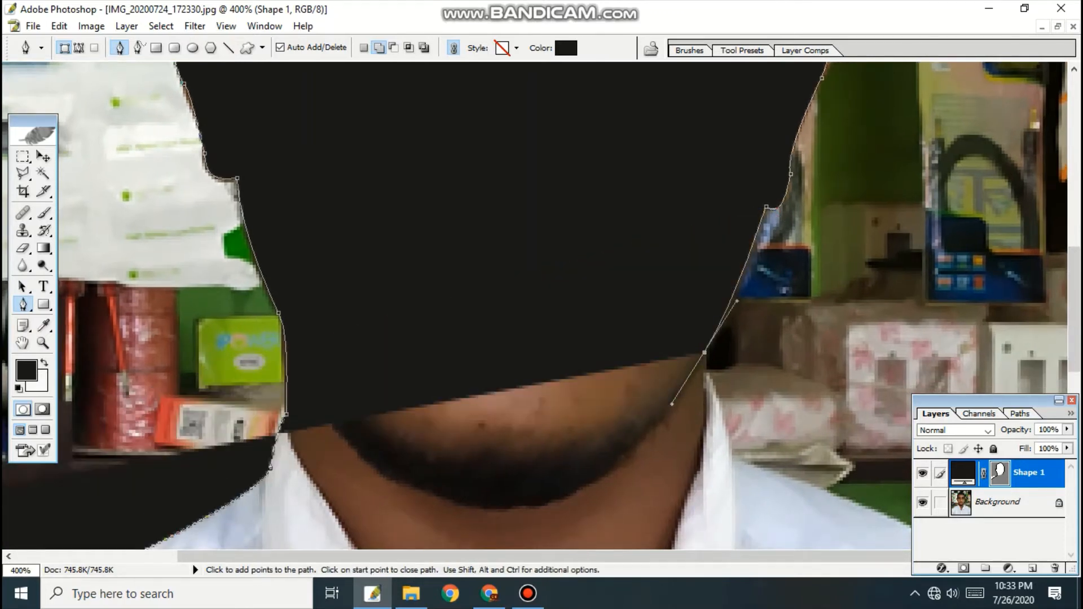
pyautogui.hotkey('ctrl', 'alt', 'z')
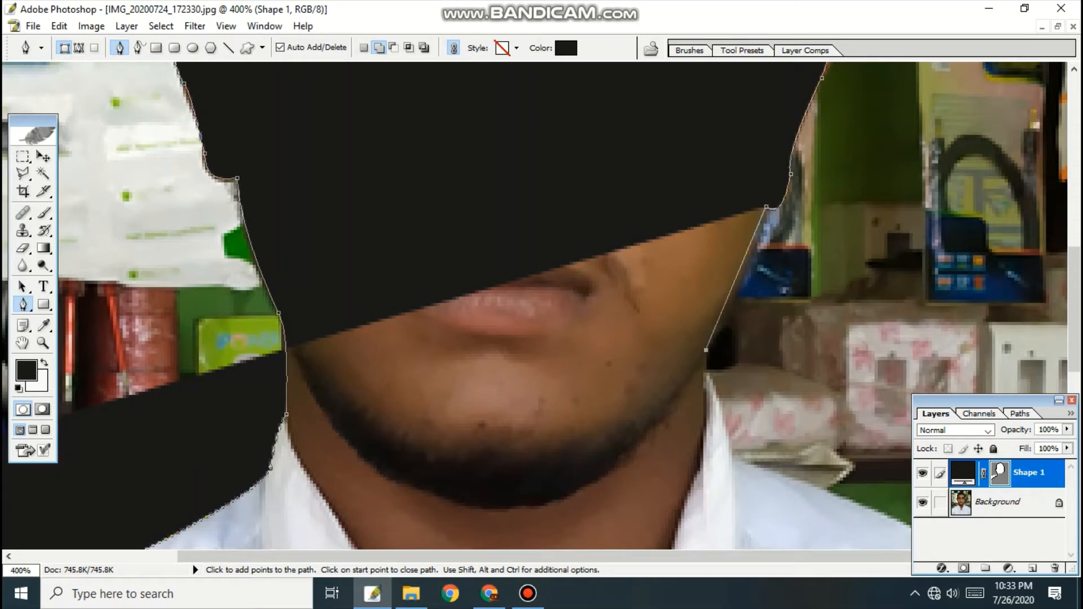
# Curve the pen path down the right cheek to the jaw just above the collar and drop the anchor's outgoing handle.
pyautogui.moveTo(706, 350); pyautogui.dragTo(680, 381)
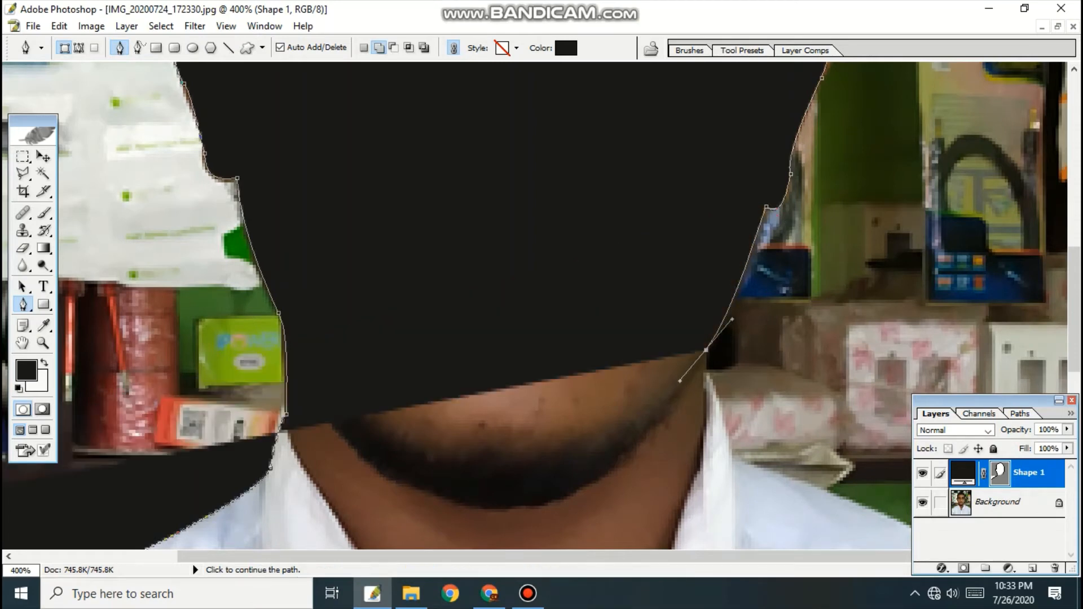
pyautogui.scroll(-2, 542, 305)
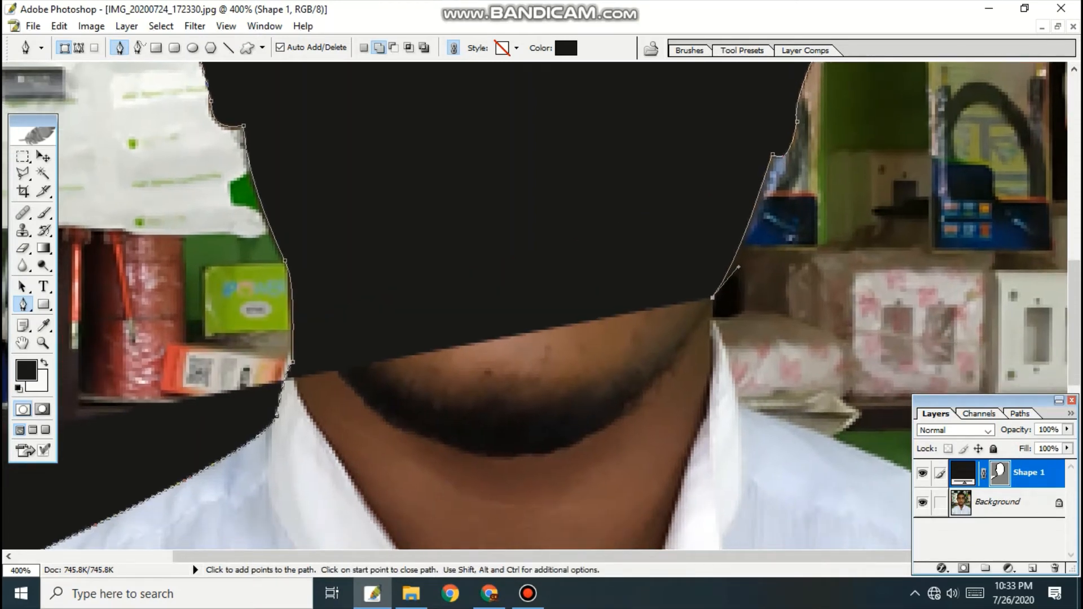
# Continue the pen path down the right side of the collar and along the slope of the right shoulder.
pyautogui.moveTo(717, 341); pyautogui.dragTo(735, 364)
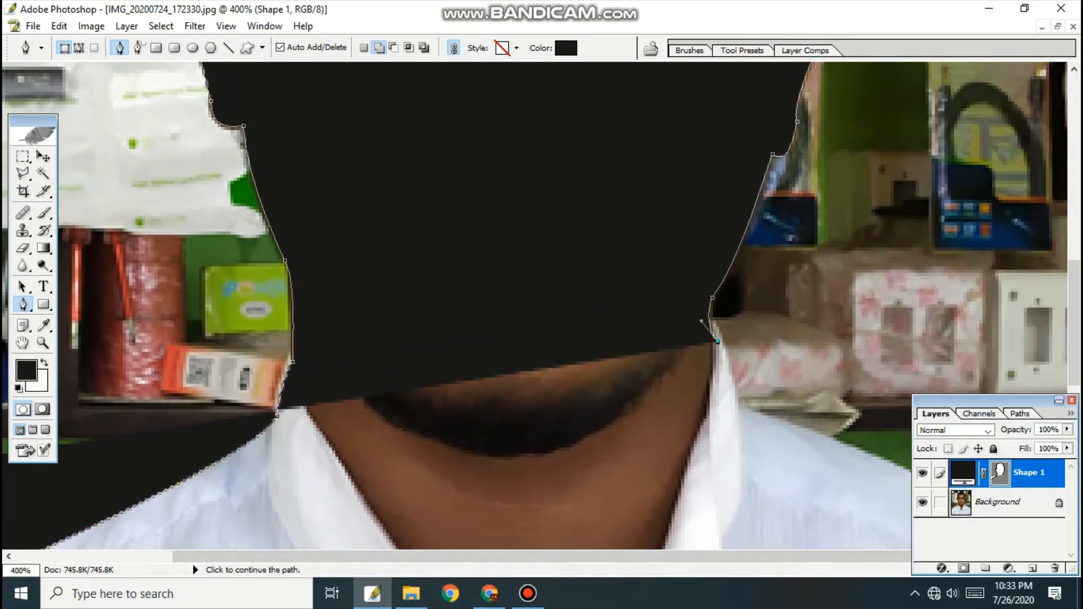
pyautogui.scroll(-3, 542, 305)
pyautogui.click(742, 326)
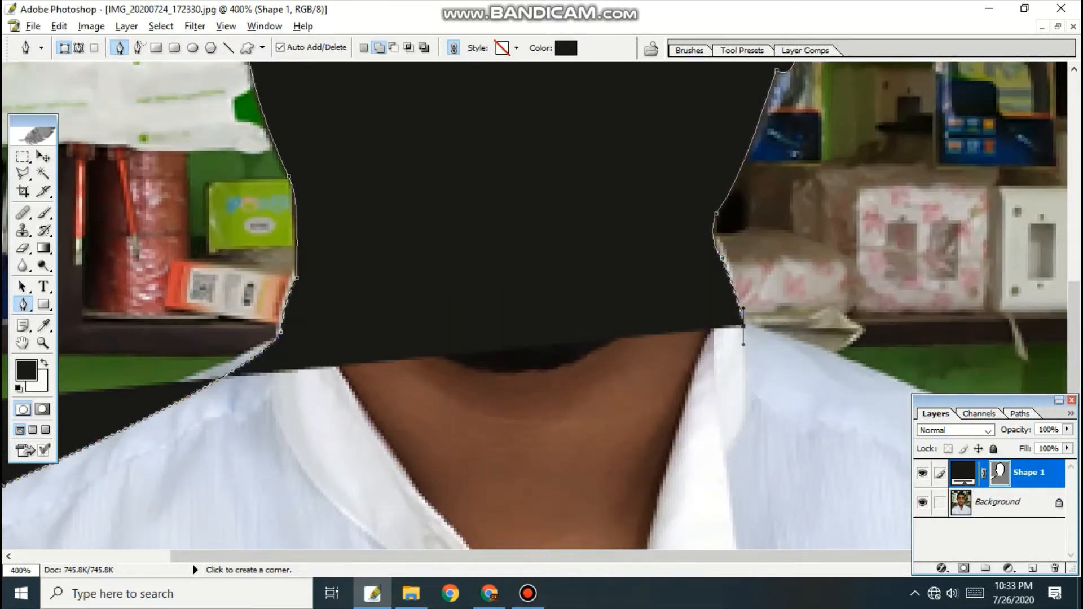
pyautogui.moveTo(542, 304); pyautogui.dragTo(395, 173)
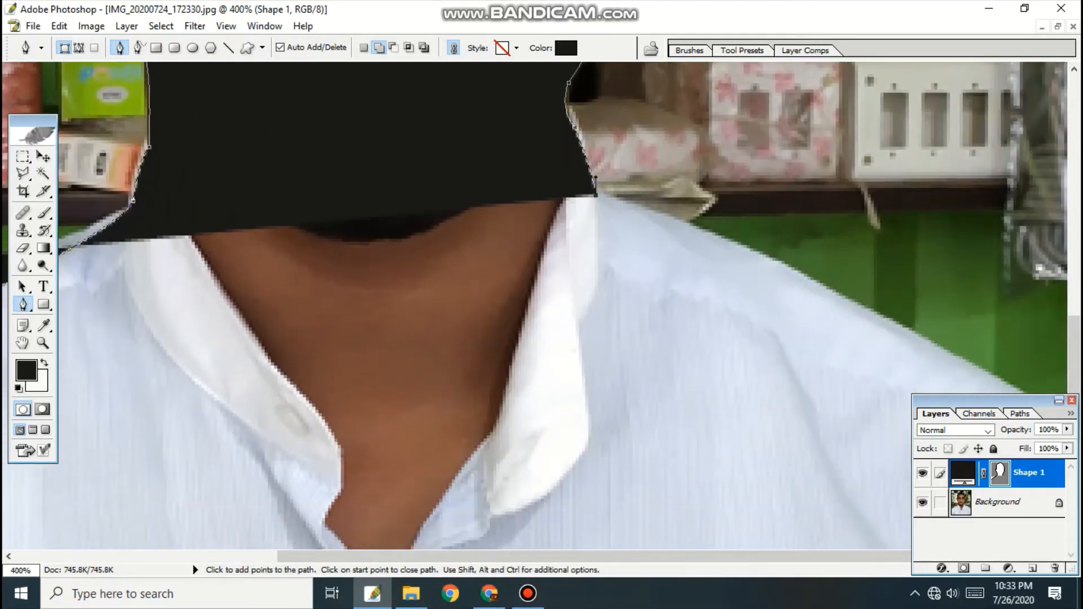
pyautogui.moveTo(949, 356); pyautogui.dragTo(1004, 393)
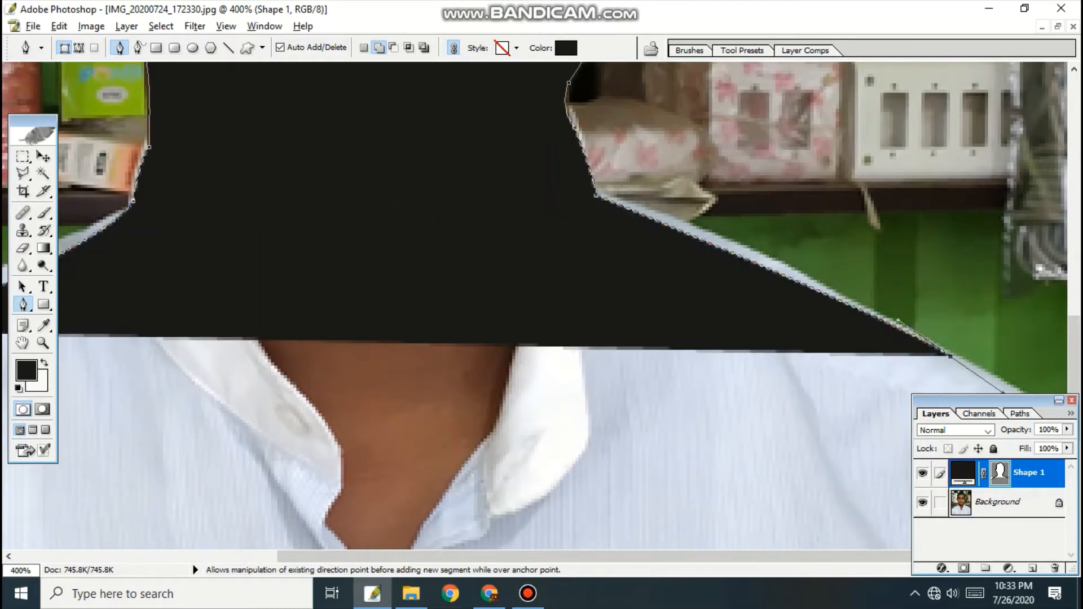
# Extend the pen path over the end of the right shoulder to just beyond the photo's right edge.
pyautogui.hotkey('ctrl', '-')
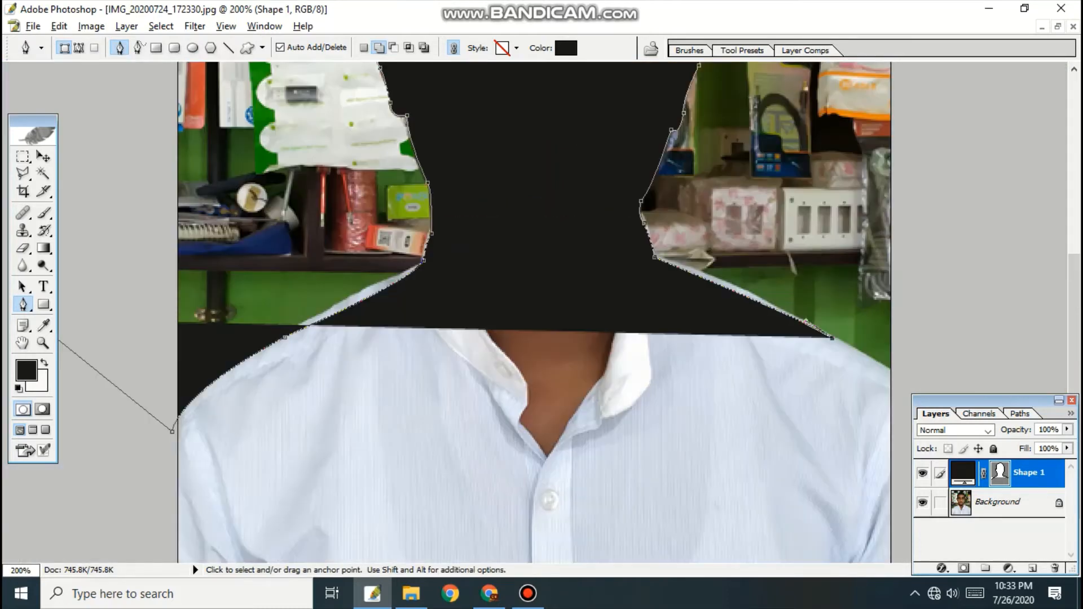
pyautogui.hotkey('ctrl', '-')
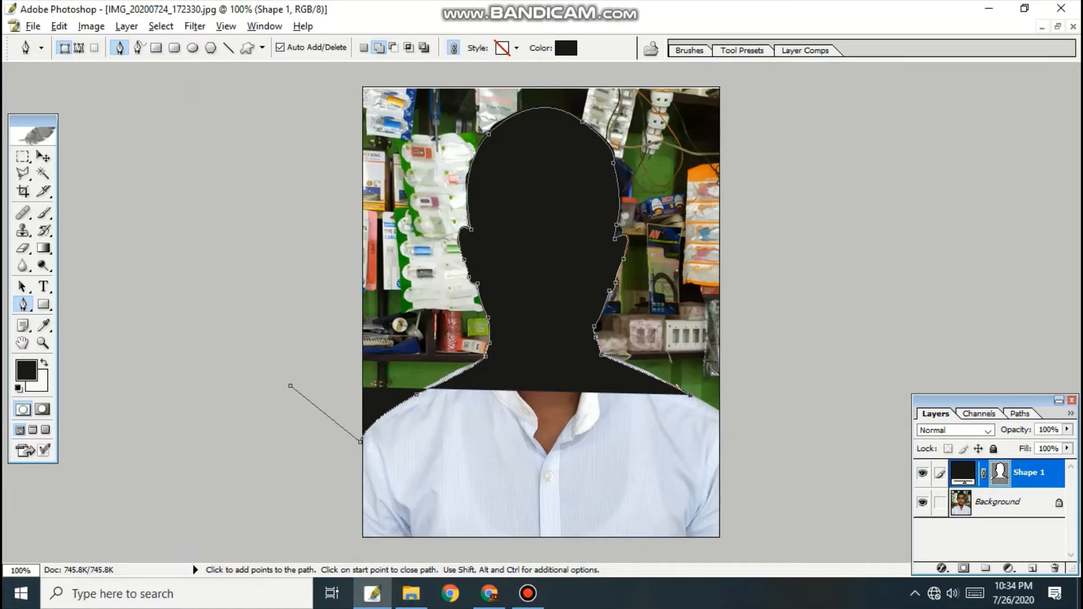
pyautogui.click(922, 473)
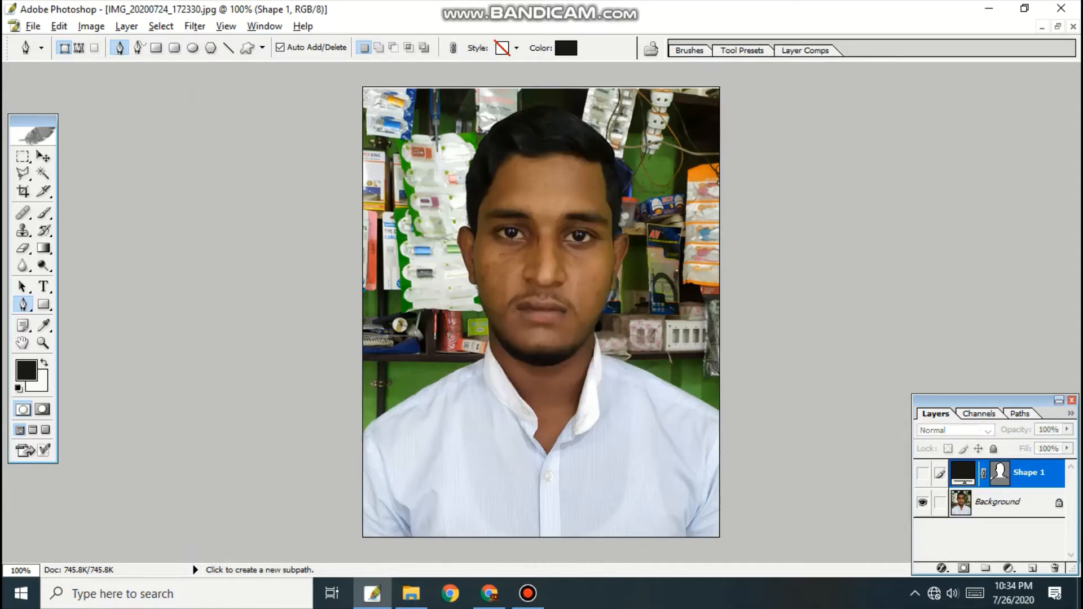
pyautogui.hotkey('ctrl', 'z')
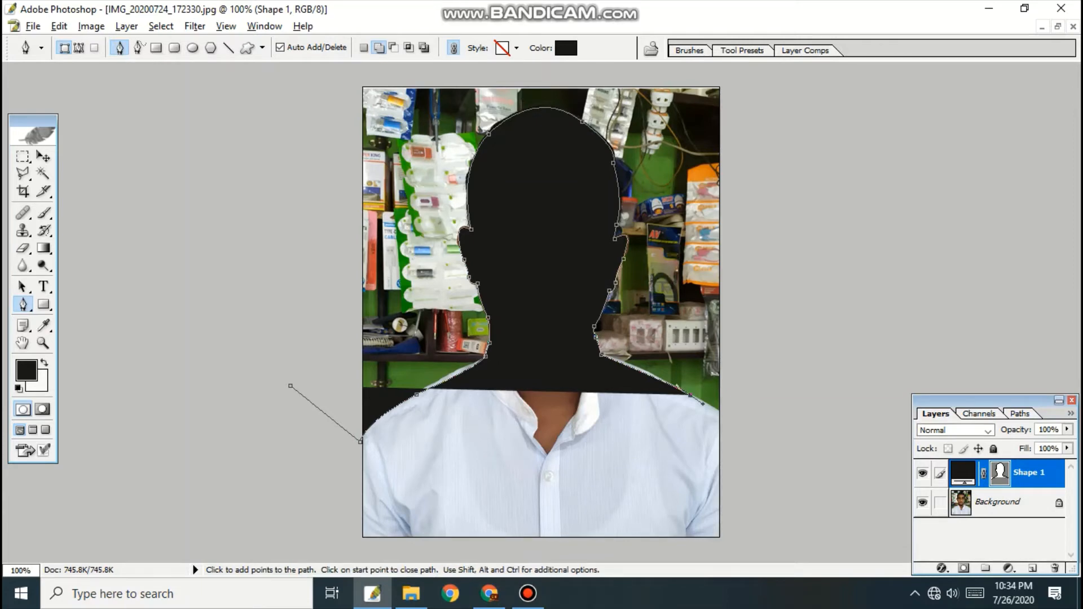
pyautogui.moveTo(721, 413); pyautogui.dragTo(730, 433)
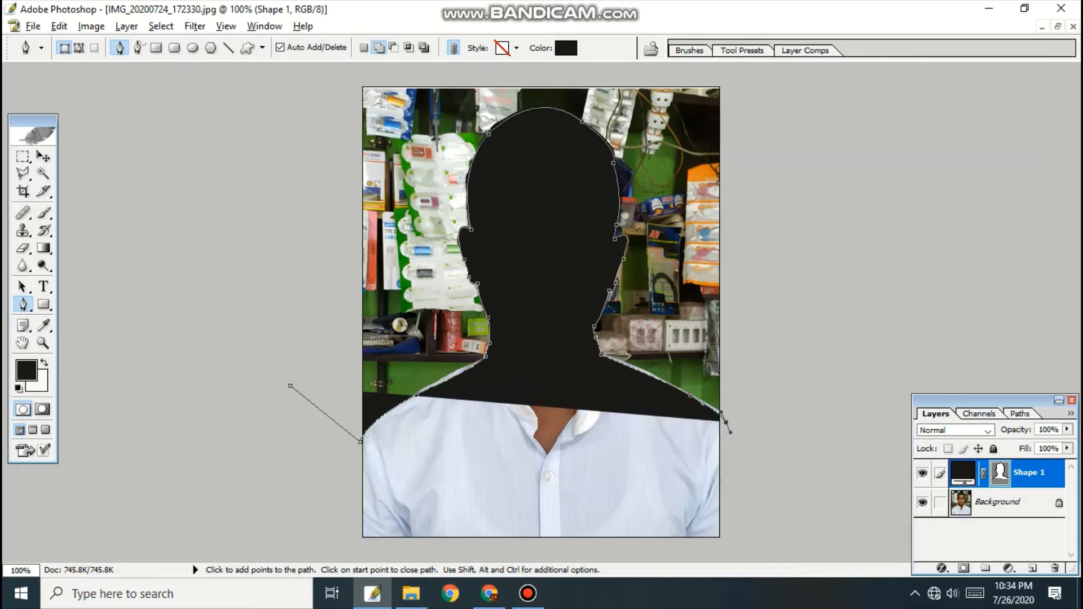
# Close the pen path around the outside of the photo and convert it into a selection of the background.
pyautogui.click(763, 91)
pyautogui.click(729, 74)
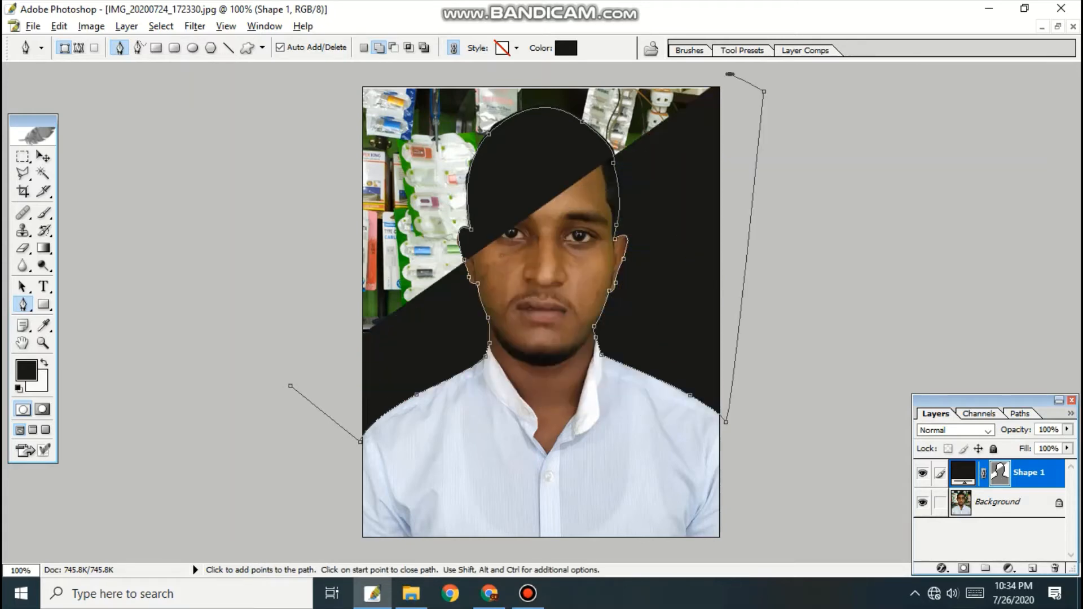
pyautogui.click(340, 74)
pyautogui.click(290, 386)
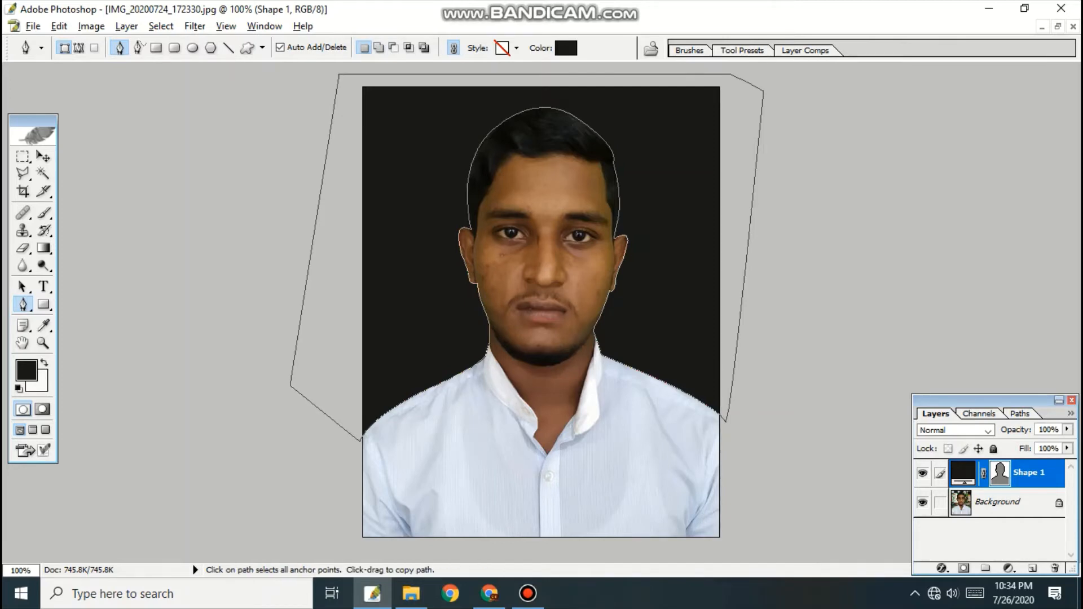
pyautogui.hotkey('ctrl', 'Return')
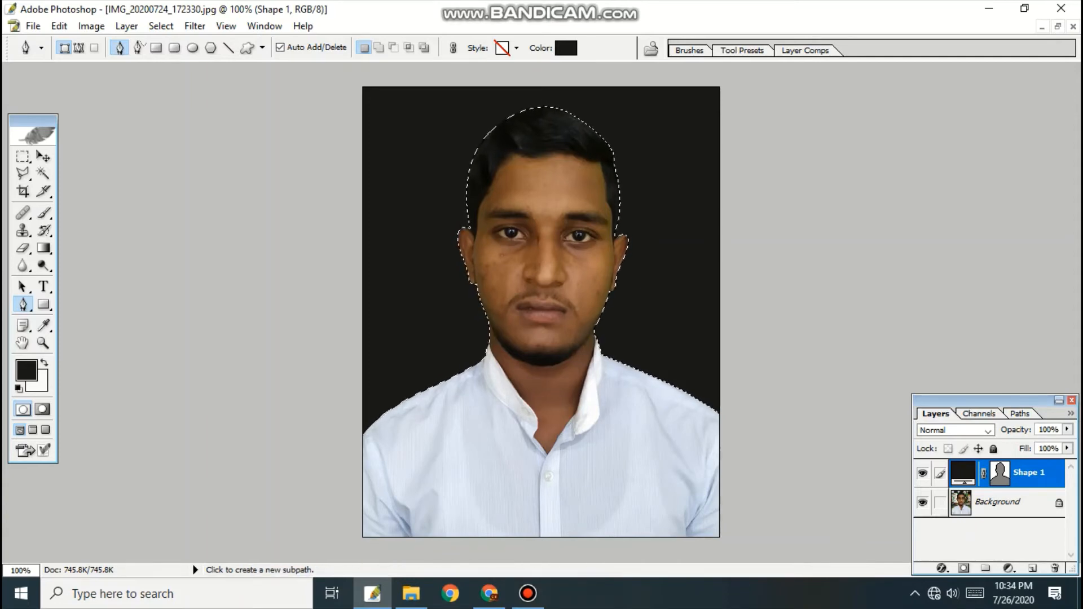
pyautogui.doubleClick(962, 473)
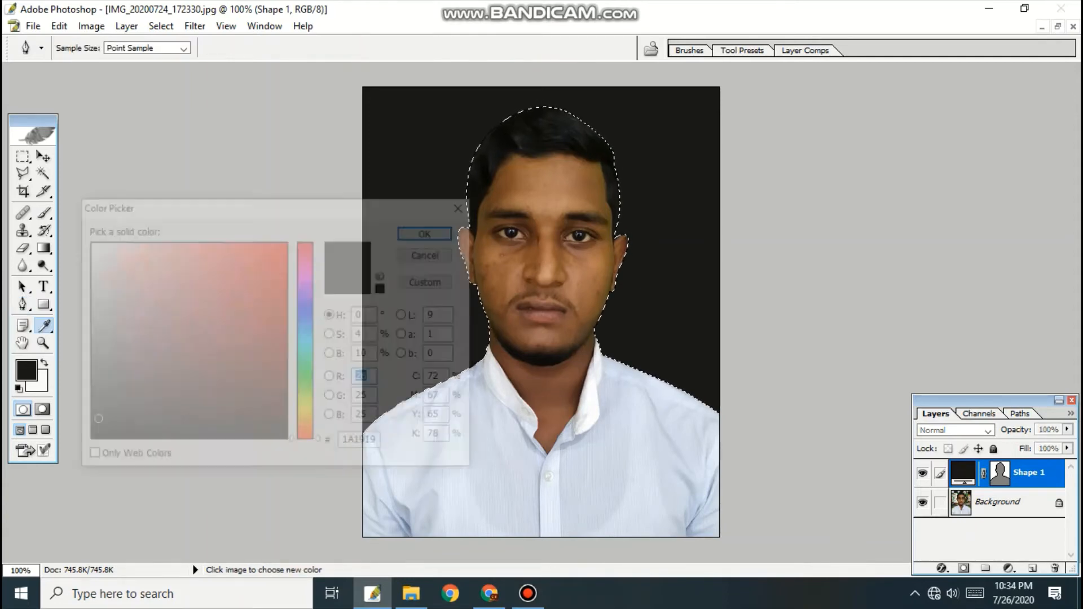
pyautogui.click(231, 322)
pyautogui.click(207, 280)
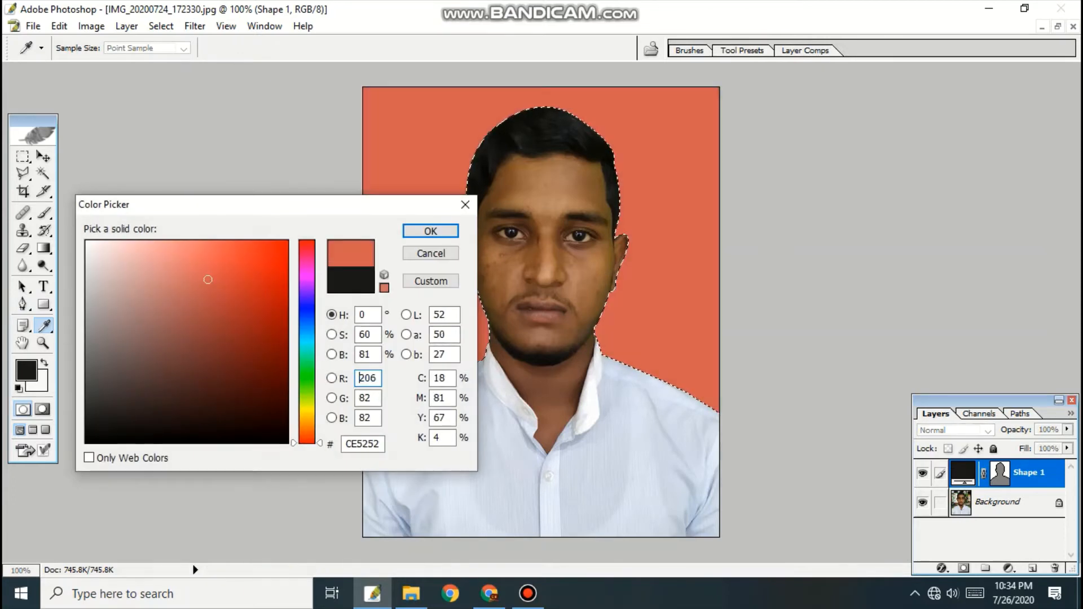
pyautogui.press('Escape')
pyautogui.click(26, 371)
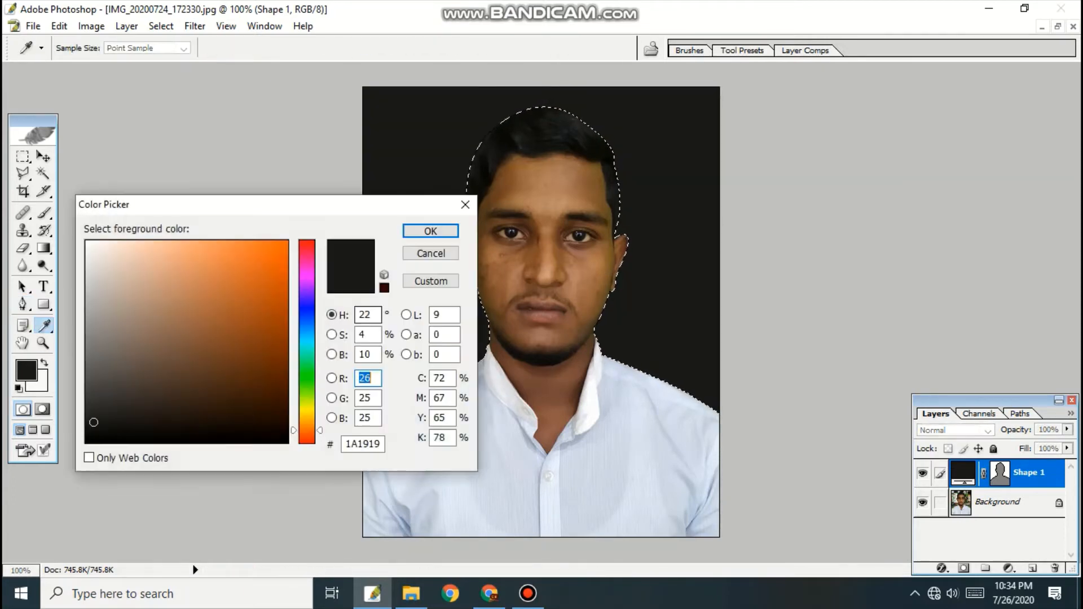
pyautogui.click(200, 281)
pyautogui.click(217, 249)
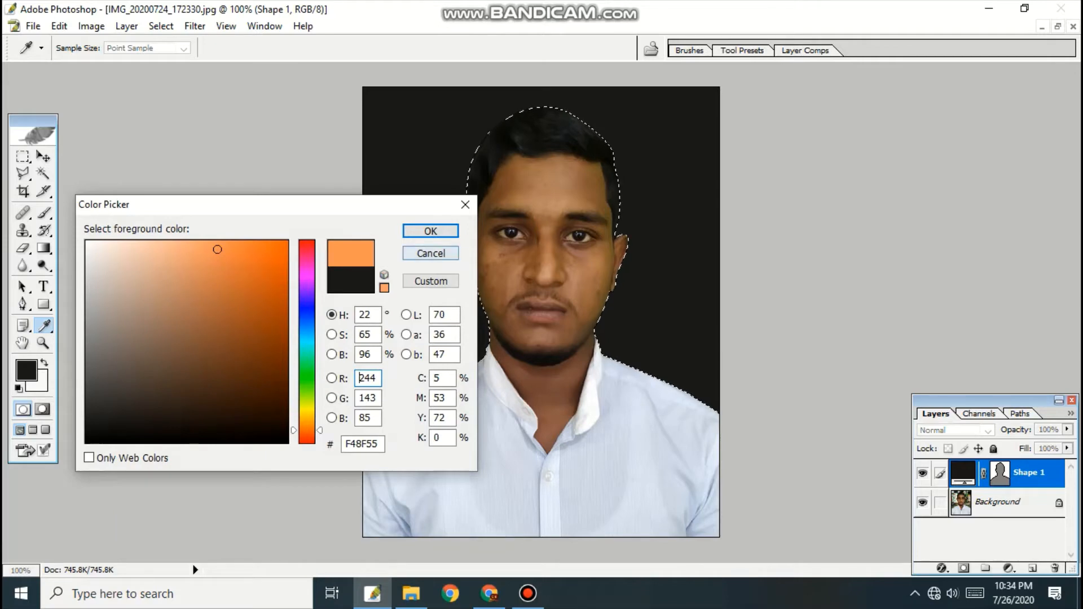
pyautogui.click(431, 254)
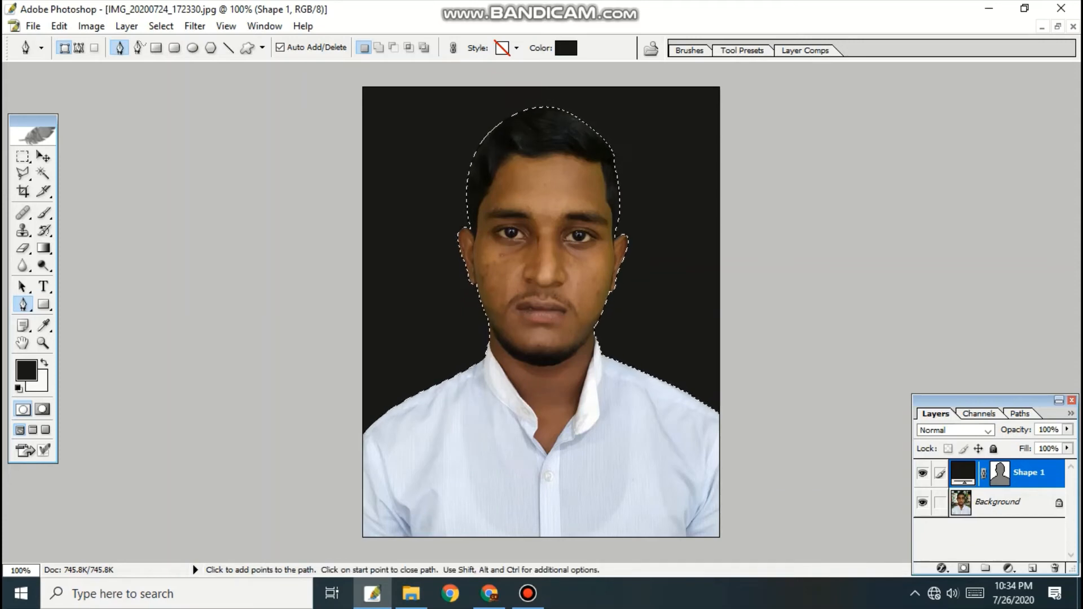
# Try the Shape 1 layer at 4%, 50% and 91% opacity, undo the stray shape, and return the opacity to 100%.
pyautogui.click(1067, 429)
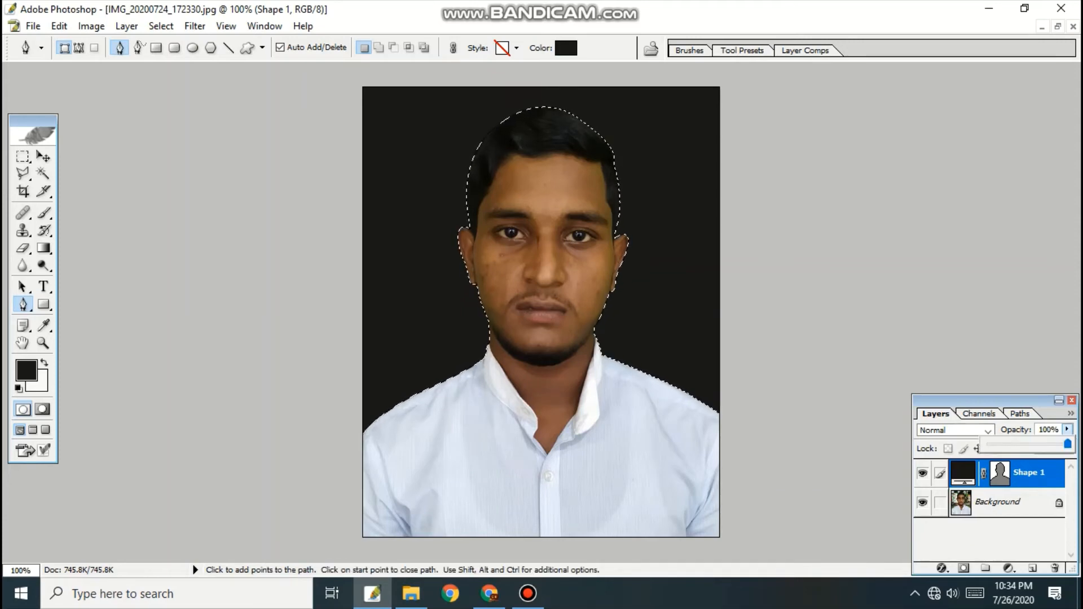
pyautogui.moveTo(1067, 443); pyautogui.dragTo(990, 444)
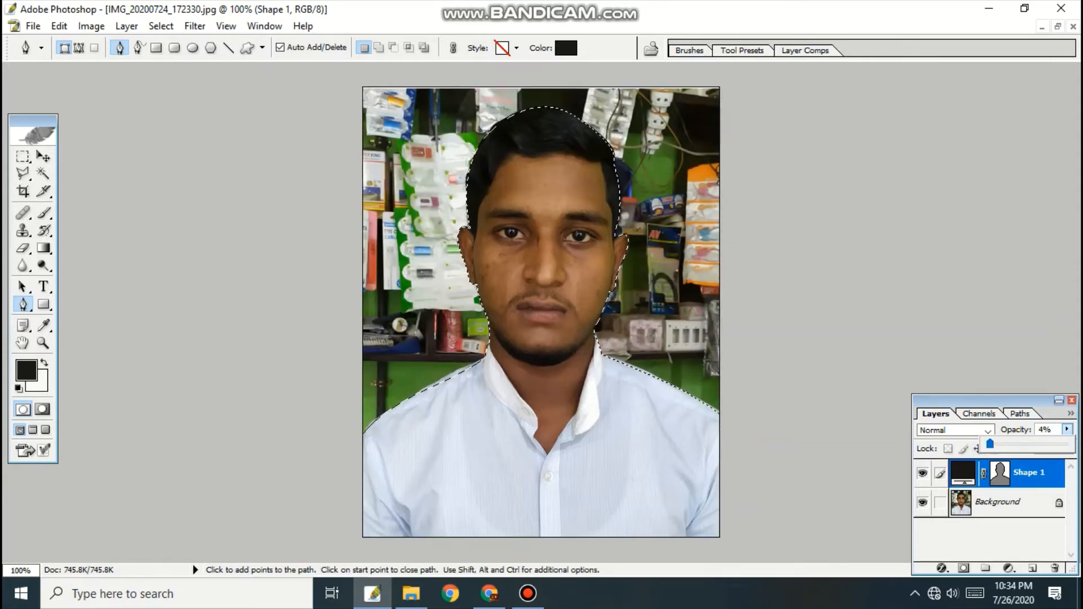
pyautogui.moveTo(990, 444); pyautogui.dragTo(1027, 444)
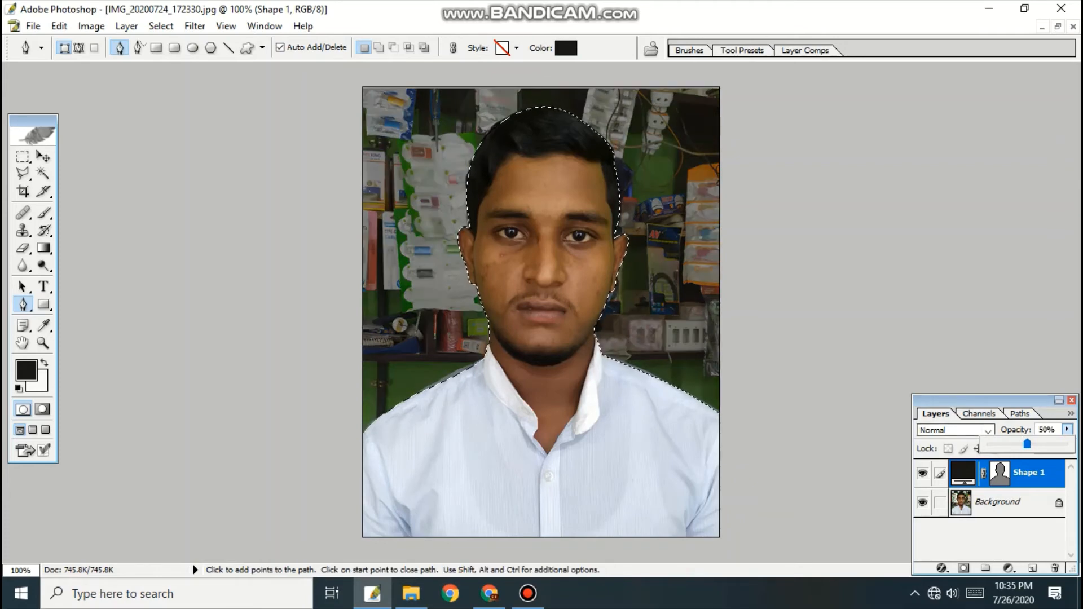
pyautogui.moveTo(1027, 444); pyautogui.dragTo(1061, 444)
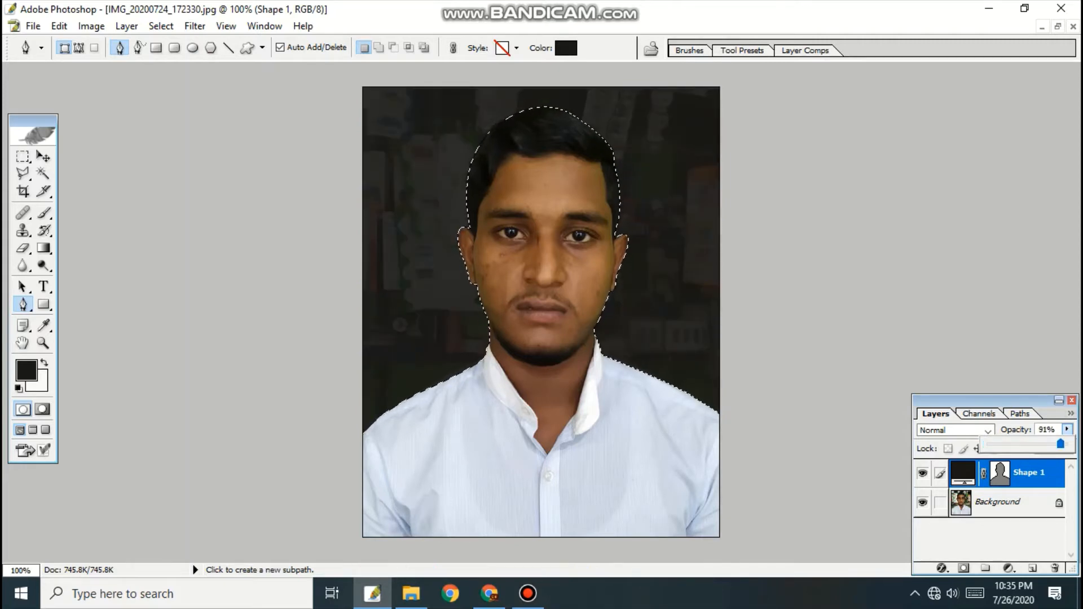
pyautogui.click(815, 285)
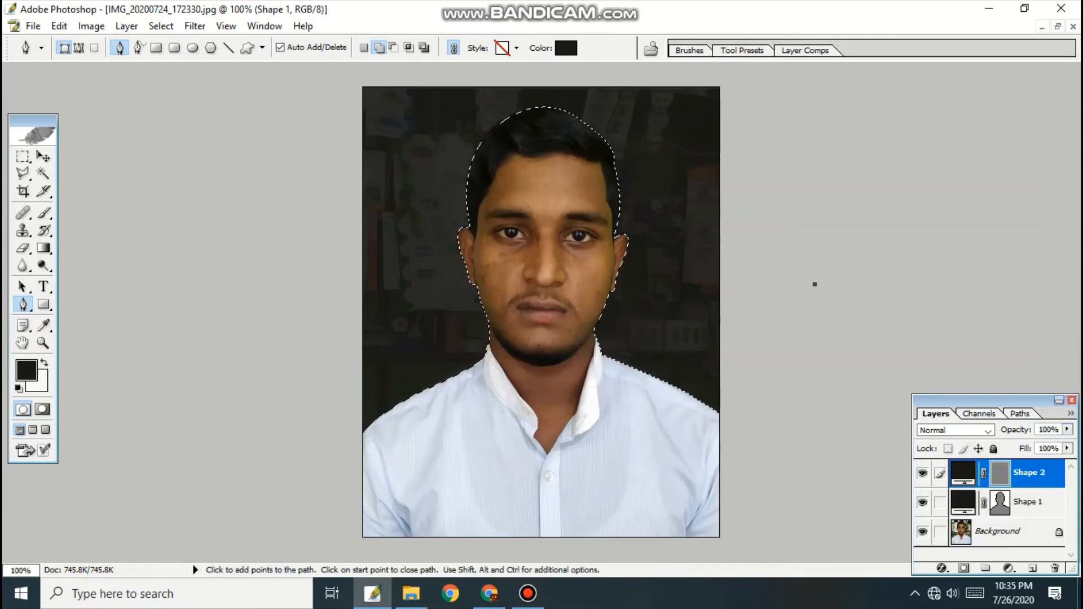
pyautogui.hotkey('ctrl', 'z')
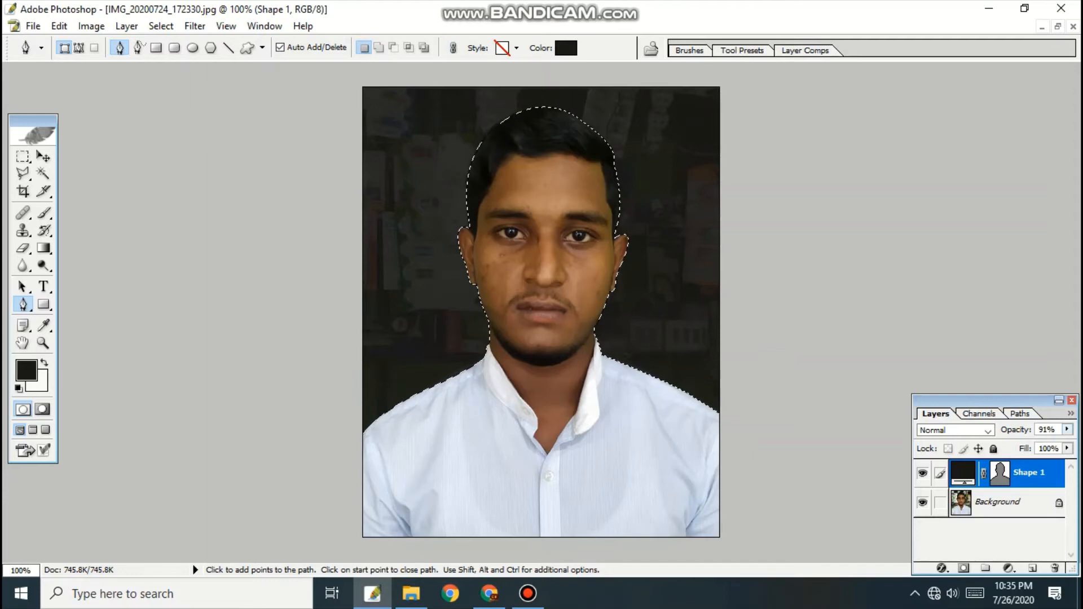
pyautogui.click(1066, 430)
pyautogui.moveTo(1059, 443); pyautogui.dragTo(1067, 444)
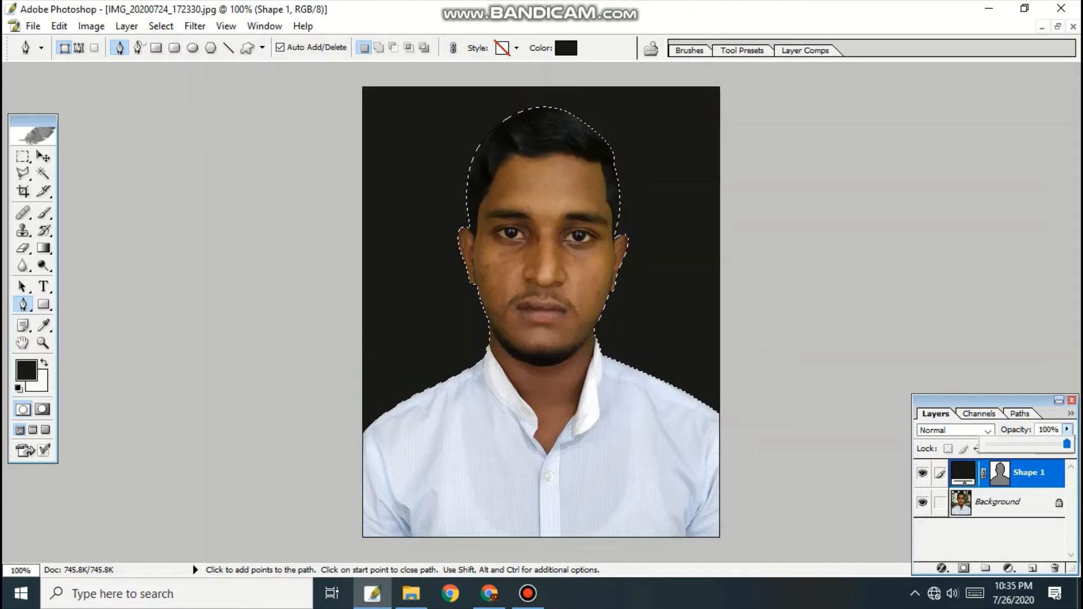
pyautogui.click(904, 312)
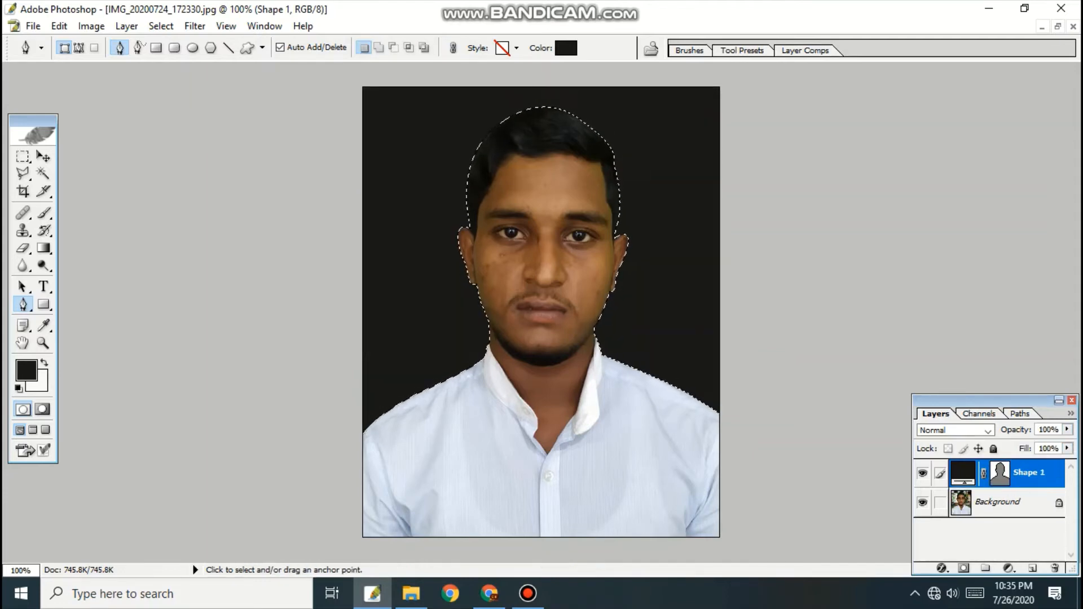
# Change the Shape 1 background fill to a bright blue with a hue of 210°.
pyautogui.click(566, 48)
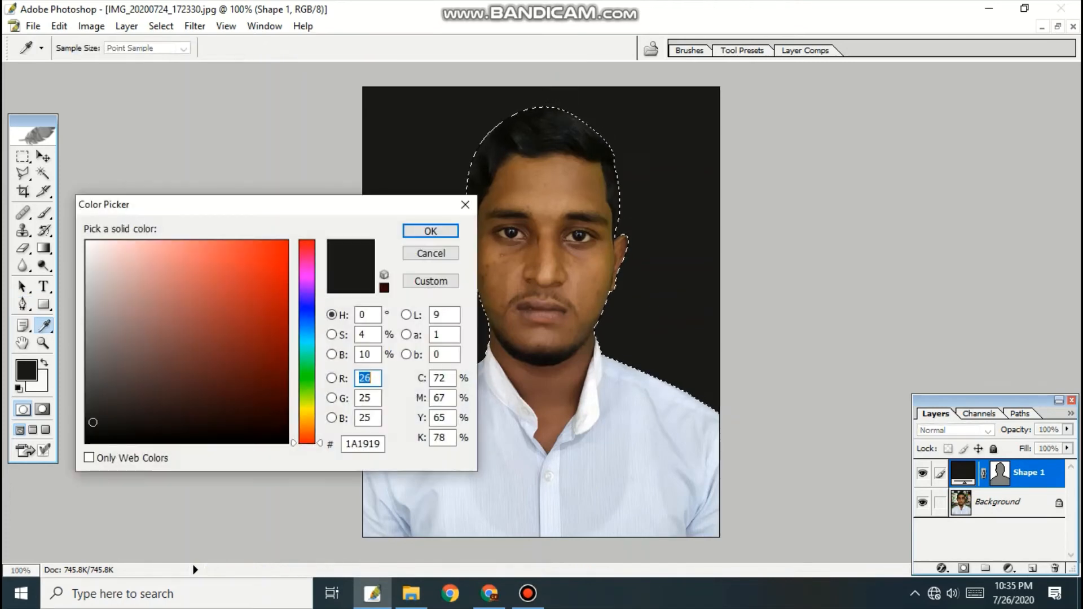
pyautogui.click(307, 311)
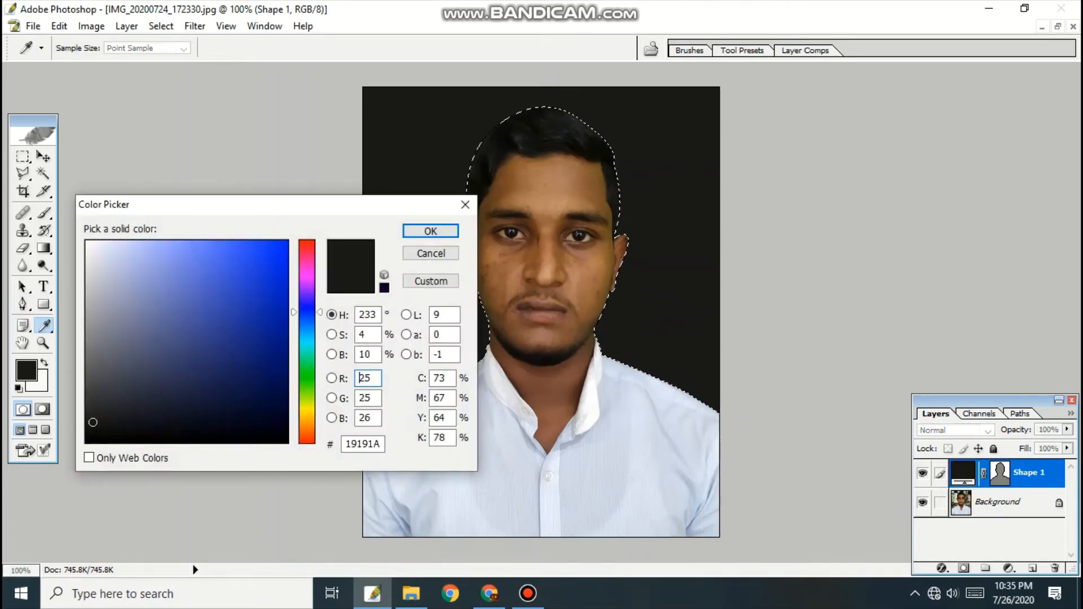
pyautogui.click(92, 244)
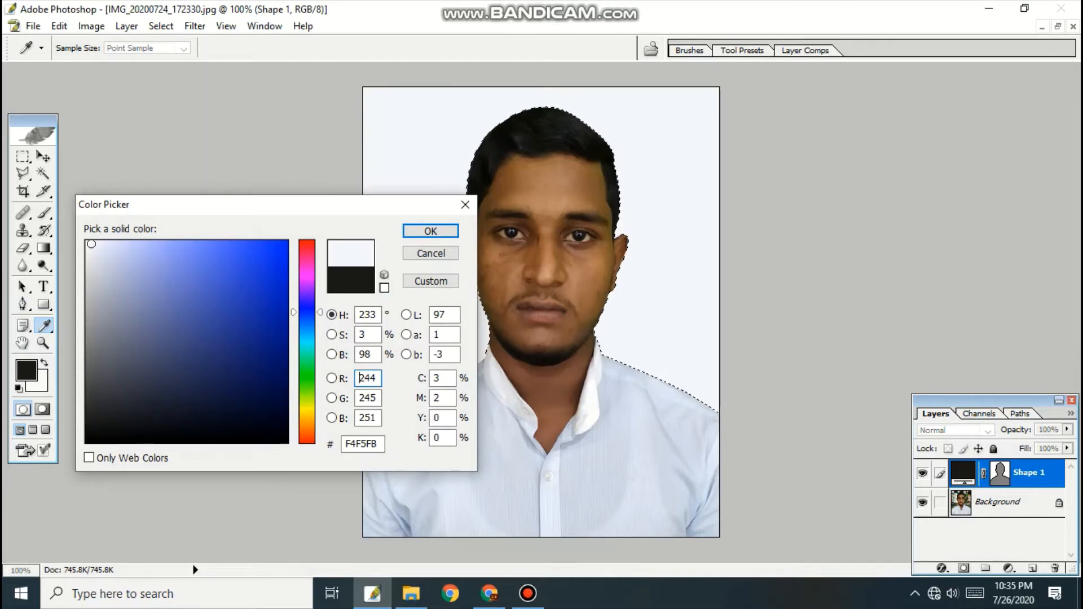
pyautogui.click(307, 314)
pyautogui.click(223, 254)
pyautogui.click(213, 246)
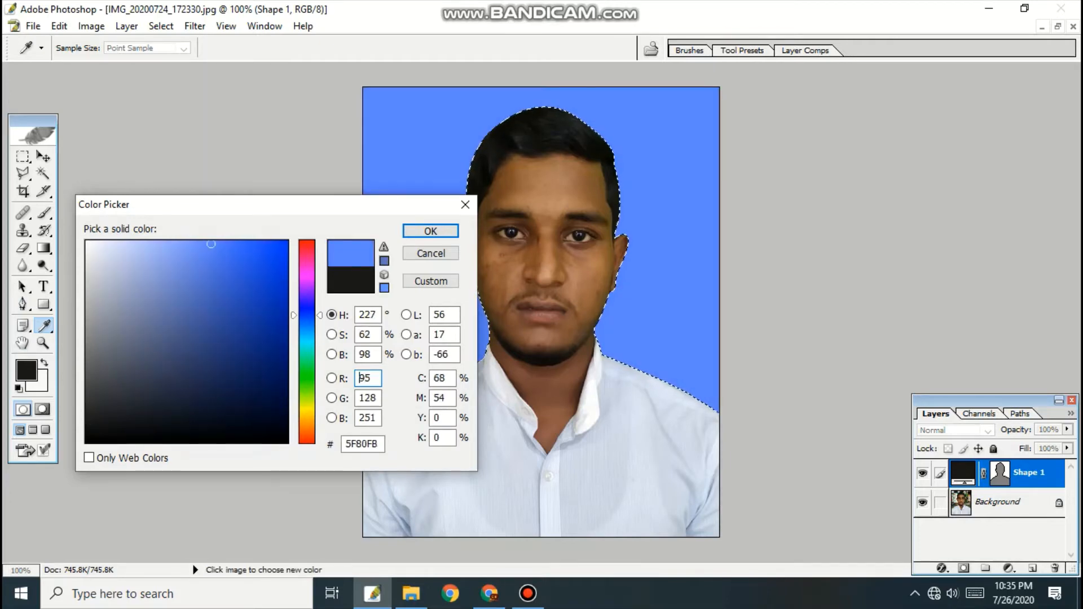
pyautogui.click(239, 256)
pyautogui.click(307, 325)
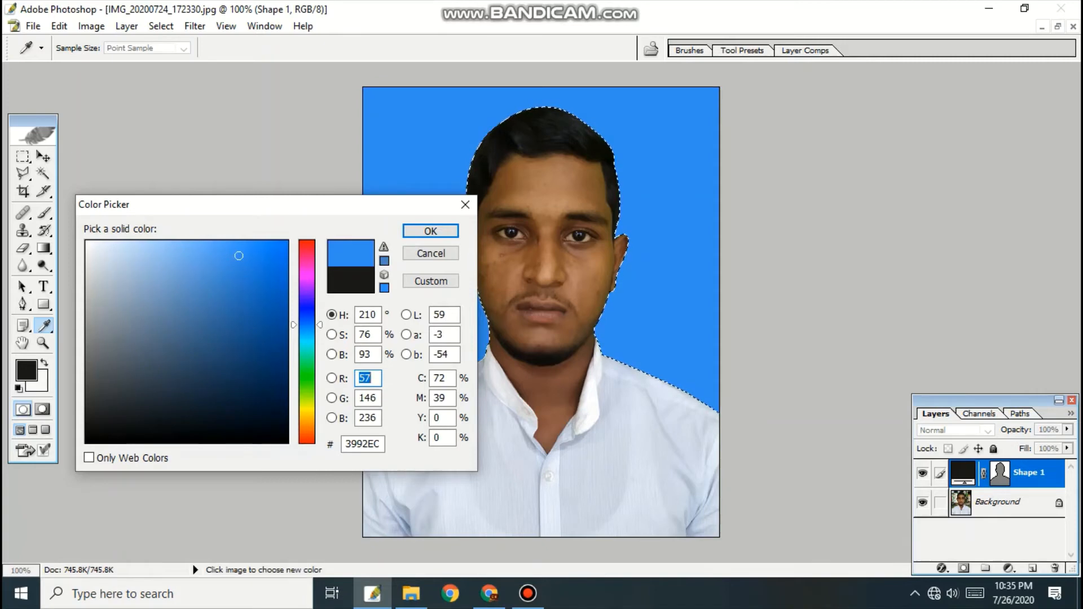
pyautogui.moveTo(238, 255); pyautogui.dragTo(243, 244)
pyautogui.press('Return')
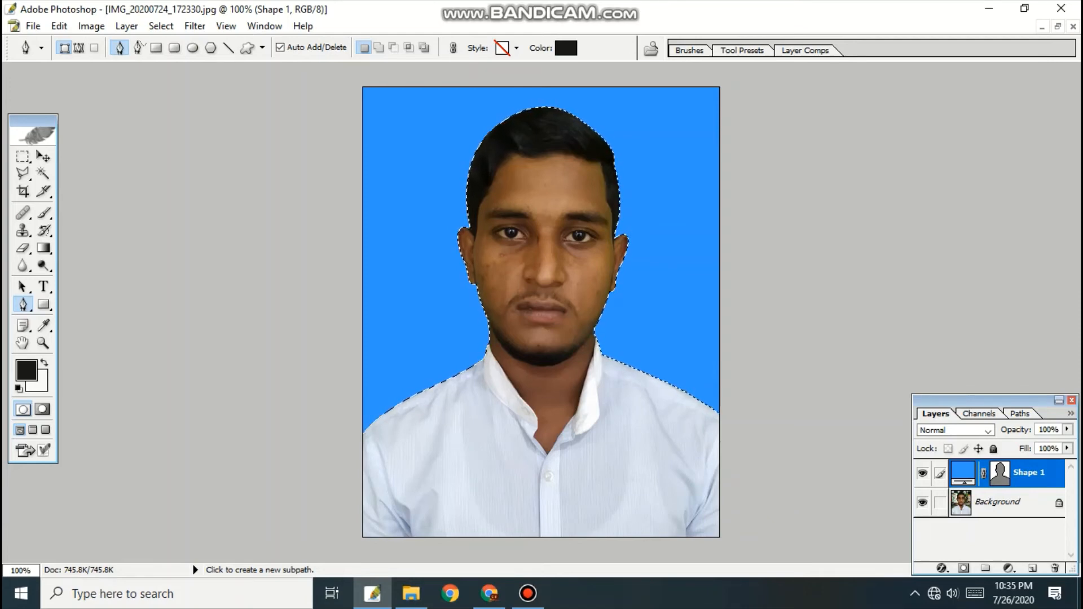
# Merge the blue Shape 1 layer down into the Background layer.
pyautogui.hotkey('ctrl', '=')
pyautogui.hotkey('ctrl', '=')
pyautogui.hotkey('ctrl', '=')
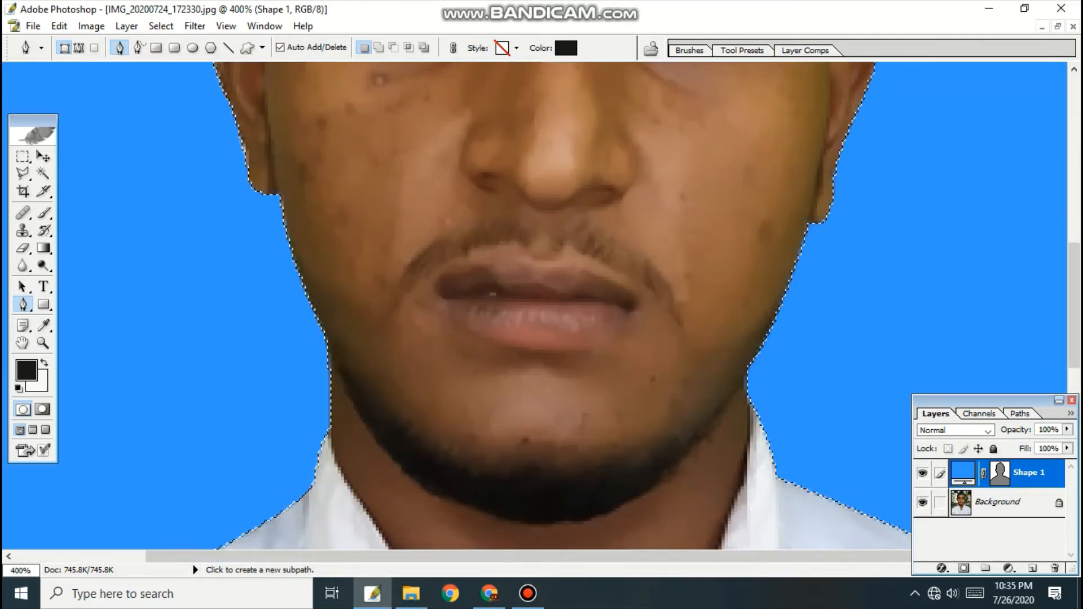
pyautogui.moveTo(541, 282); pyautogui.dragTo(575, 559)
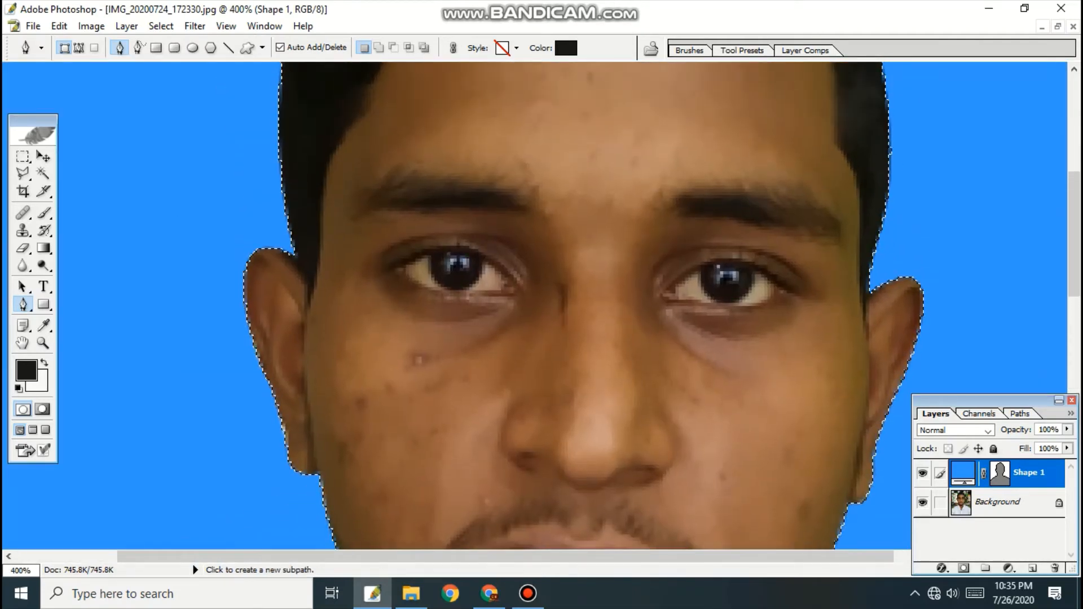
pyautogui.hotkey('ctrl', '-')
pyautogui.hotkey('ctrl', '-')
pyautogui.hotkey('ctrl', '-')
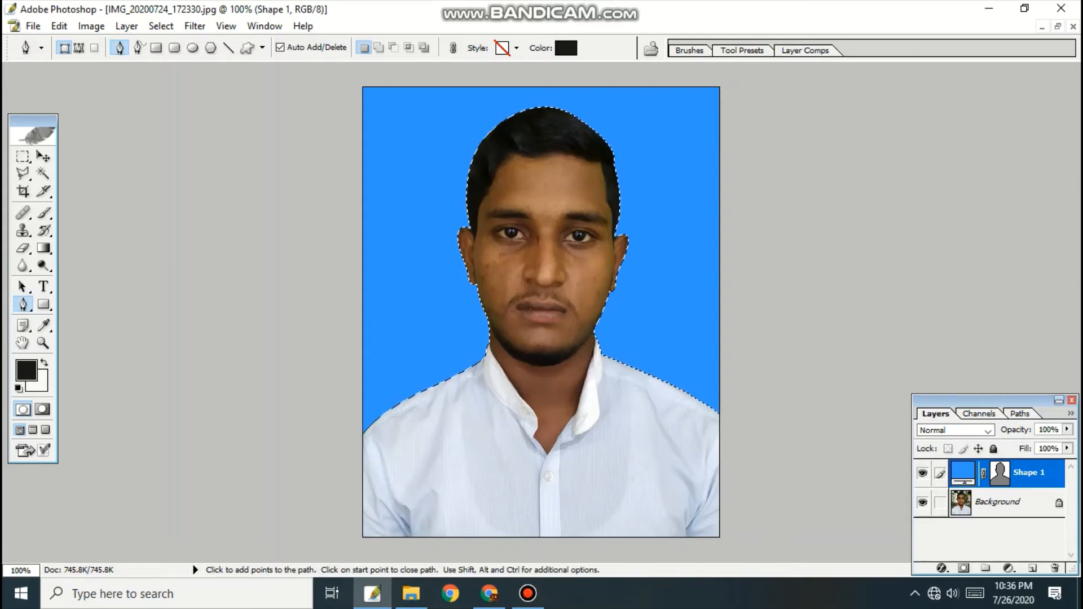
pyautogui.hotkey('ctrl', 'z')
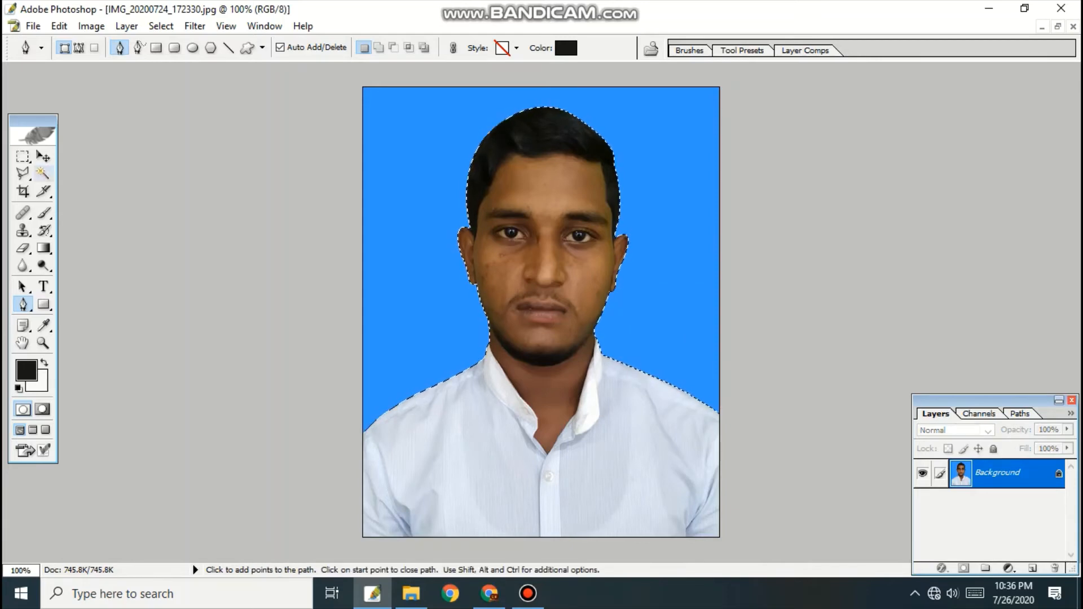
# Invert the background selection so that the man's head and shirt are selected instead.
pyautogui.press('m')
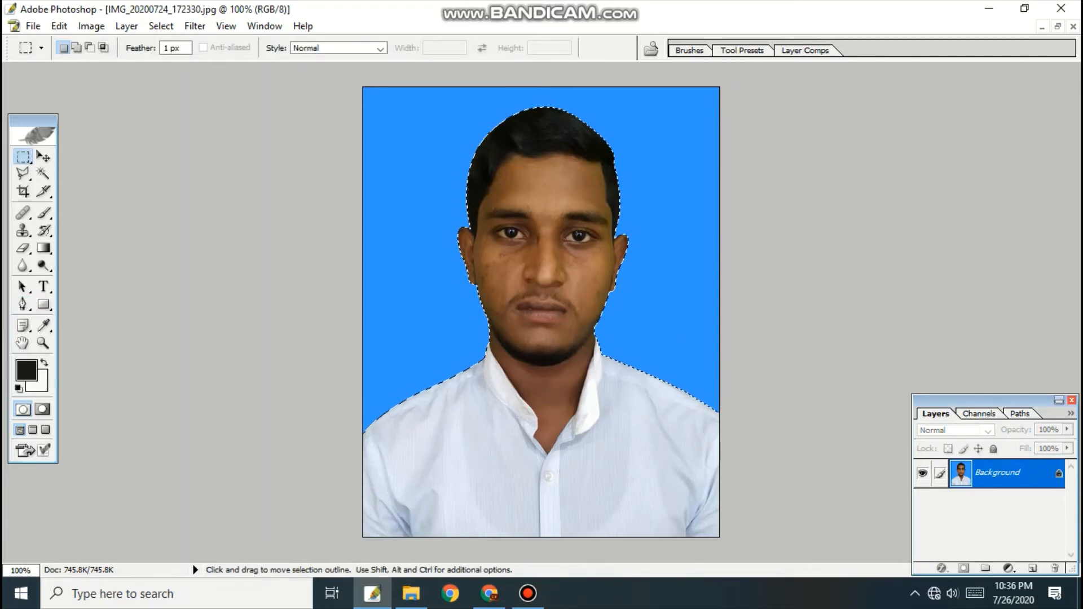
pyautogui.rightClick(443, 157)
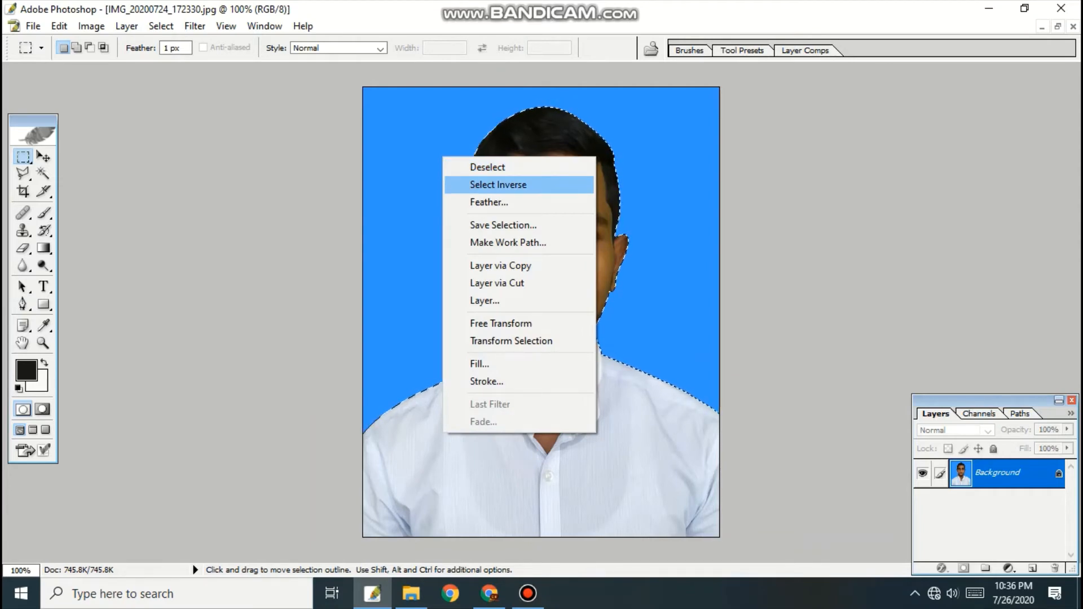
pyautogui.click(498, 184)
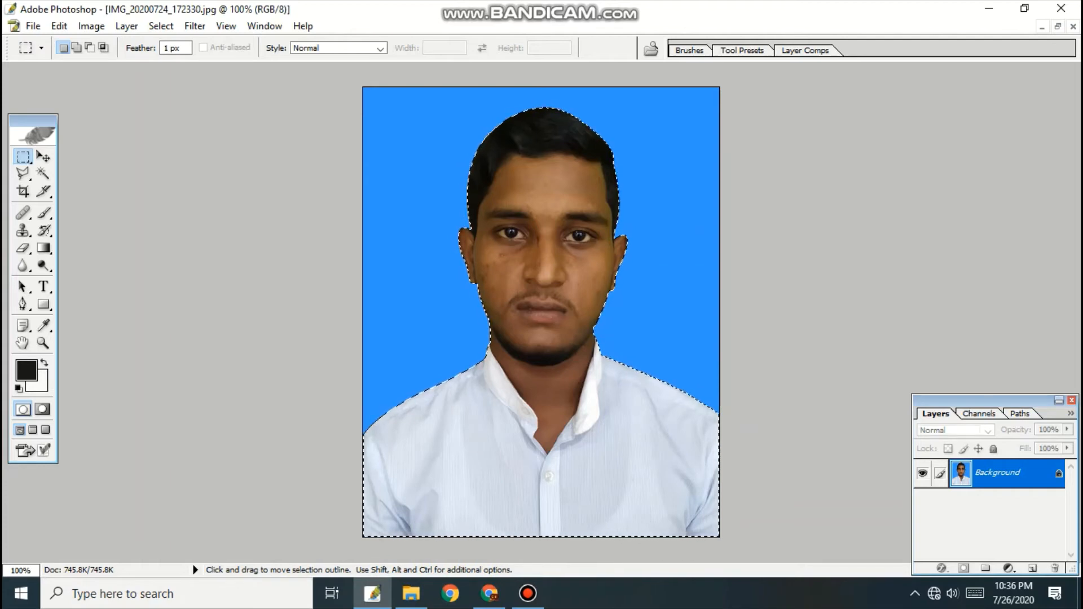
pyautogui.rightClick(418, 171)
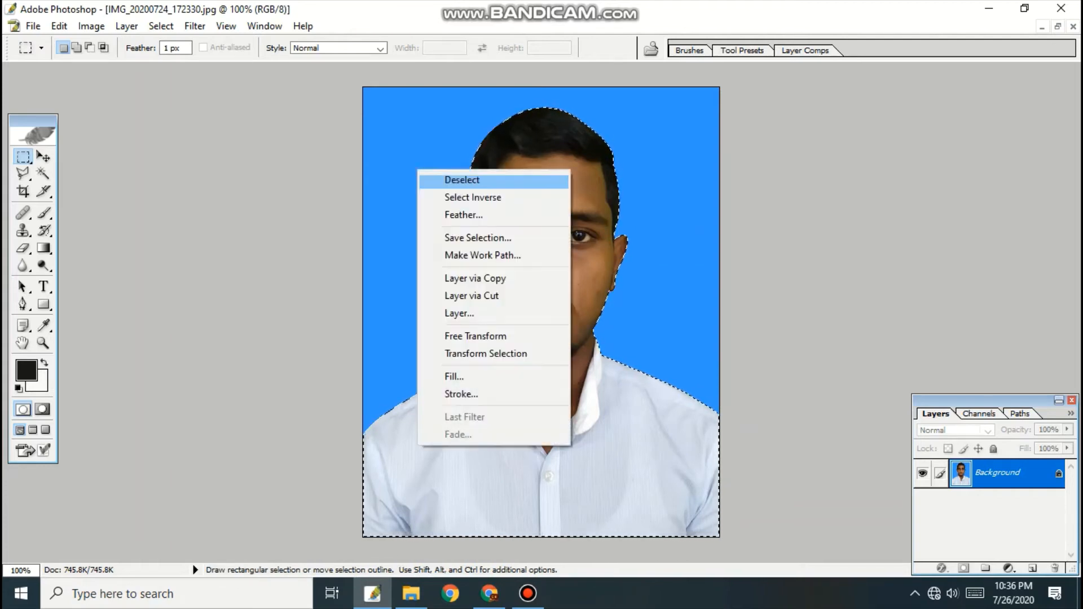
pyautogui.click(473, 197)
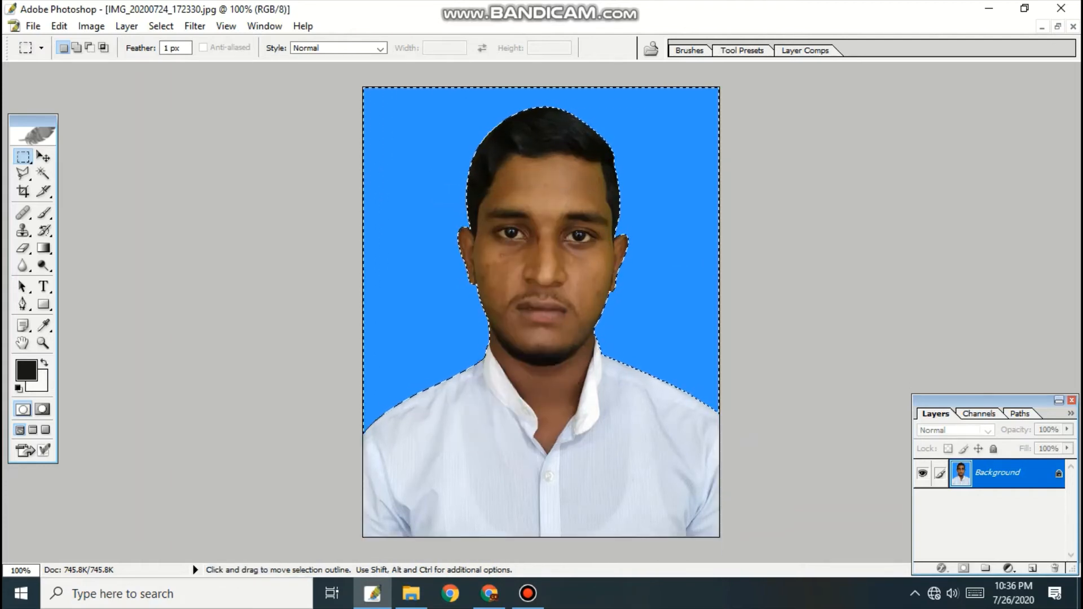
pyautogui.rightClick(443, 170)
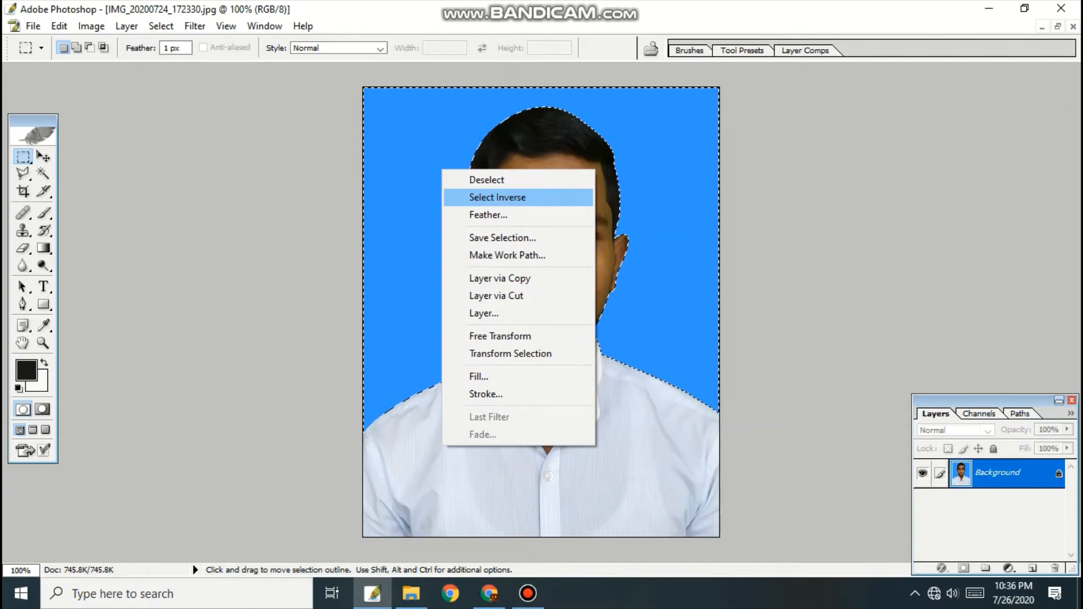
pyautogui.click(497, 197)
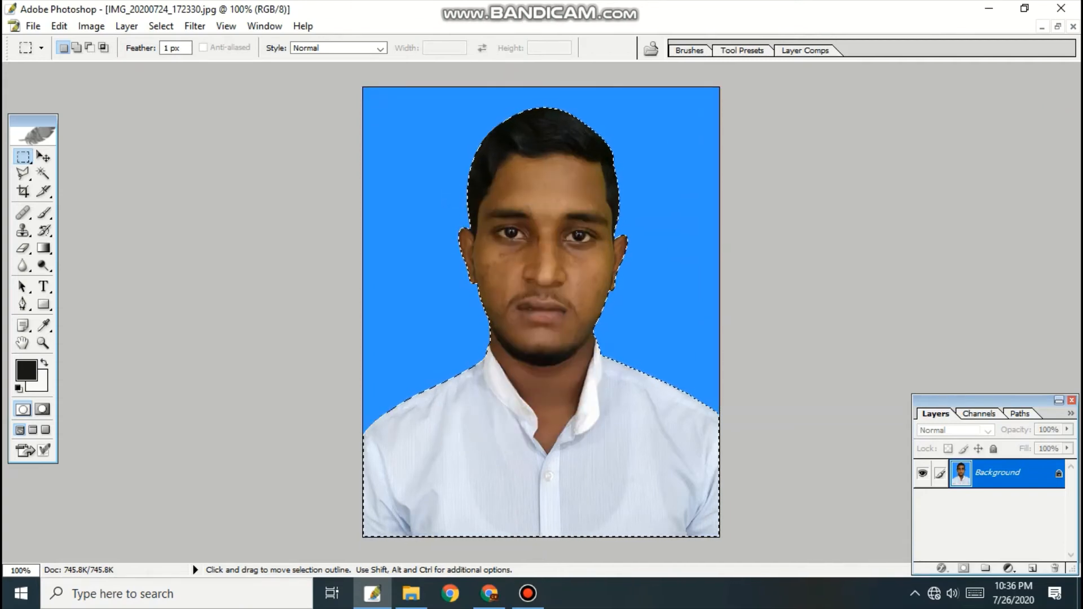
# Brighten the selected man with Curves, raising the RGB midpoint to input 108, output 143.
pyautogui.press('ctrl')
pyautogui.hotkey('ctrl', 'm')
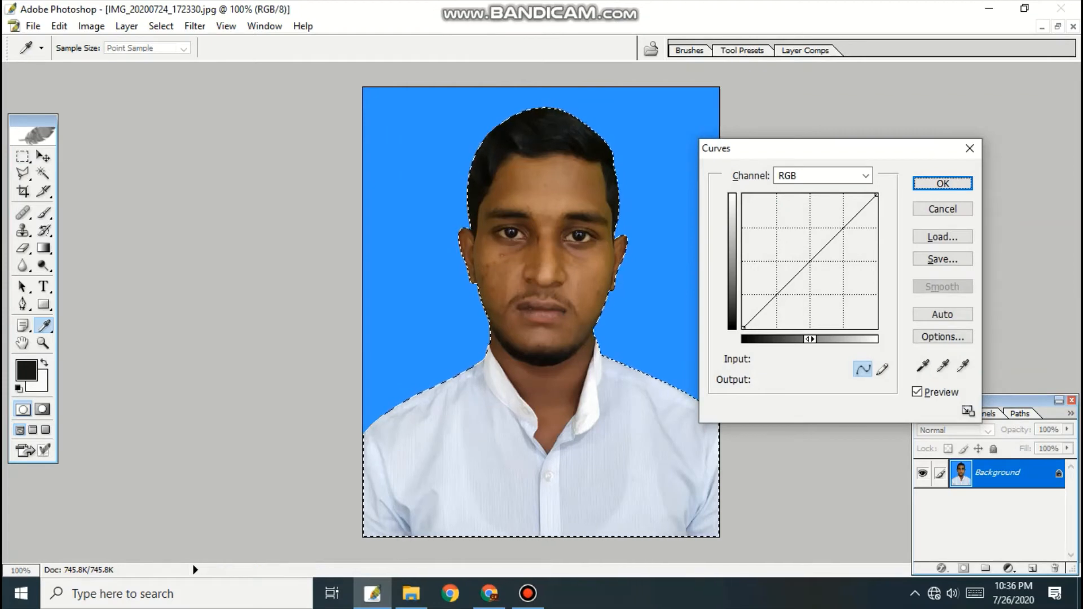
pyautogui.moveTo(752, 149); pyautogui.dragTo(788, 149)
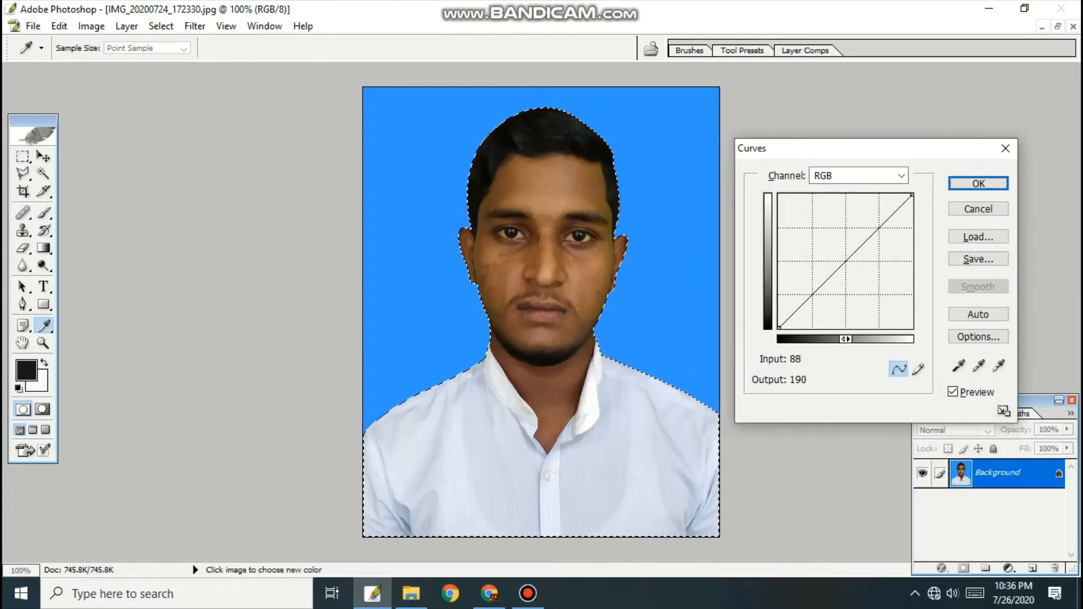
pyautogui.moveTo(848, 259); pyautogui.dragTo(835, 253)
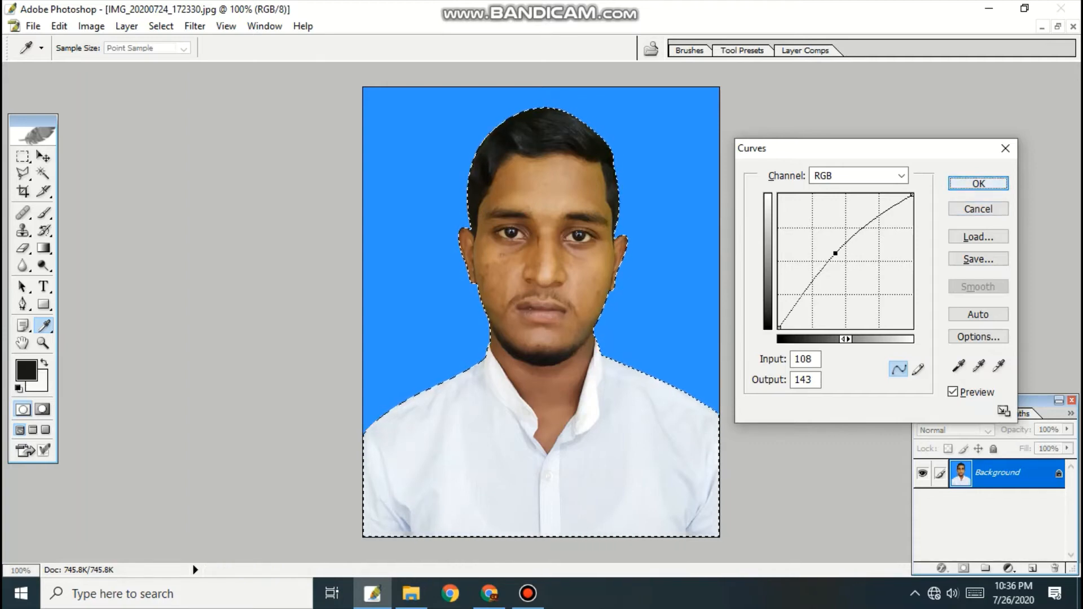
pyautogui.press('Return')
pyautogui.press('m')
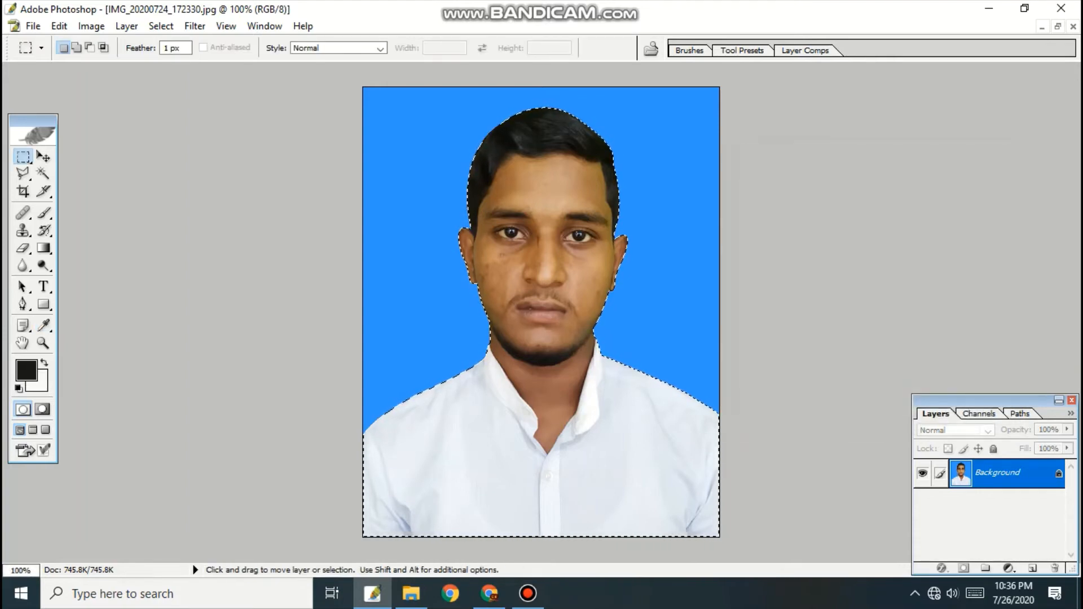
# Adjust the man's Levels with a midtone input of 0.96 and a white input level of 236.
pyautogui.hotkey('ctrl', 'l')
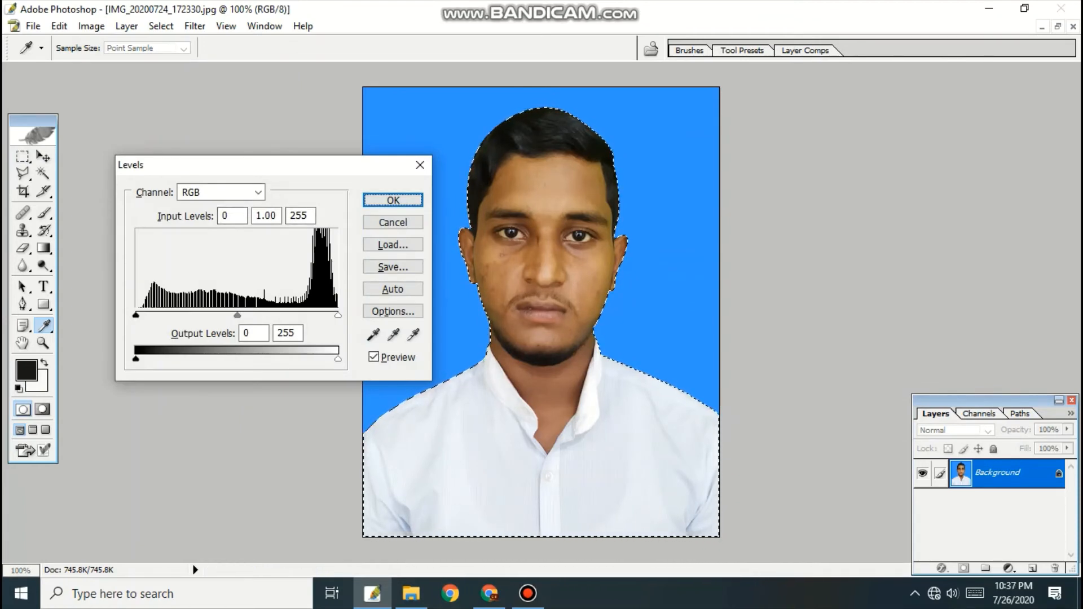
pyautogui.moveTo(338, 314)
pyautogui.mouseDown()
pyautogui.moveTo(295, 315)
pyautogui.moveTo(338, 315)
pyautogui.mouseUp()
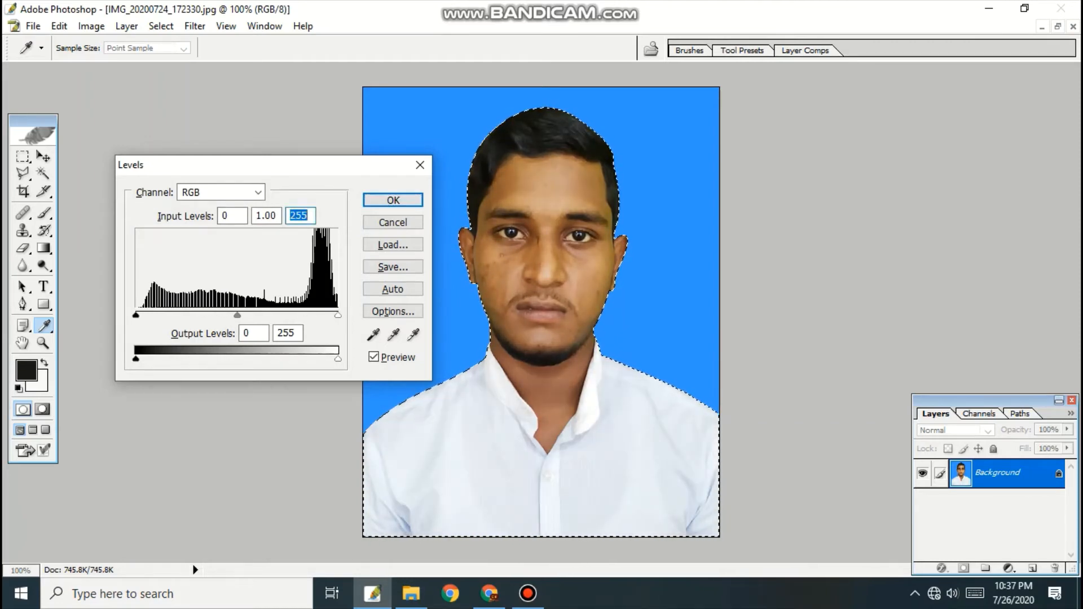
pyautogui.moveTo(237, 315)
pyautogui.mouseDown()
pyautogui.moveTo(253, 314)
pyautogui.moveTo(239, 314)
pyautogui.mouseUp()
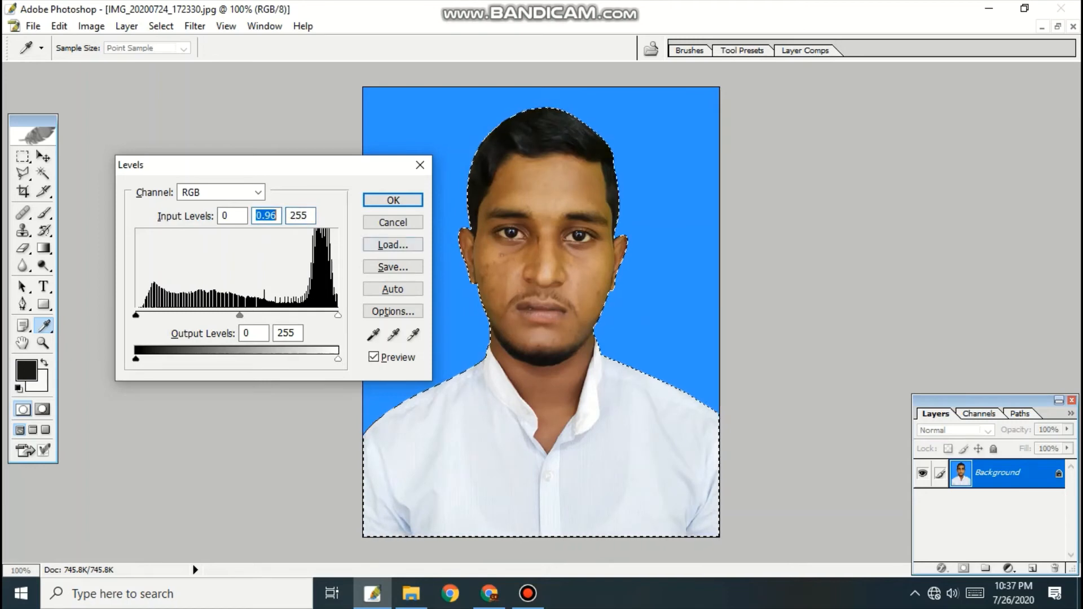
pyautogui.moveTo(338, 314); pyautogui.dragTo(323, 315)
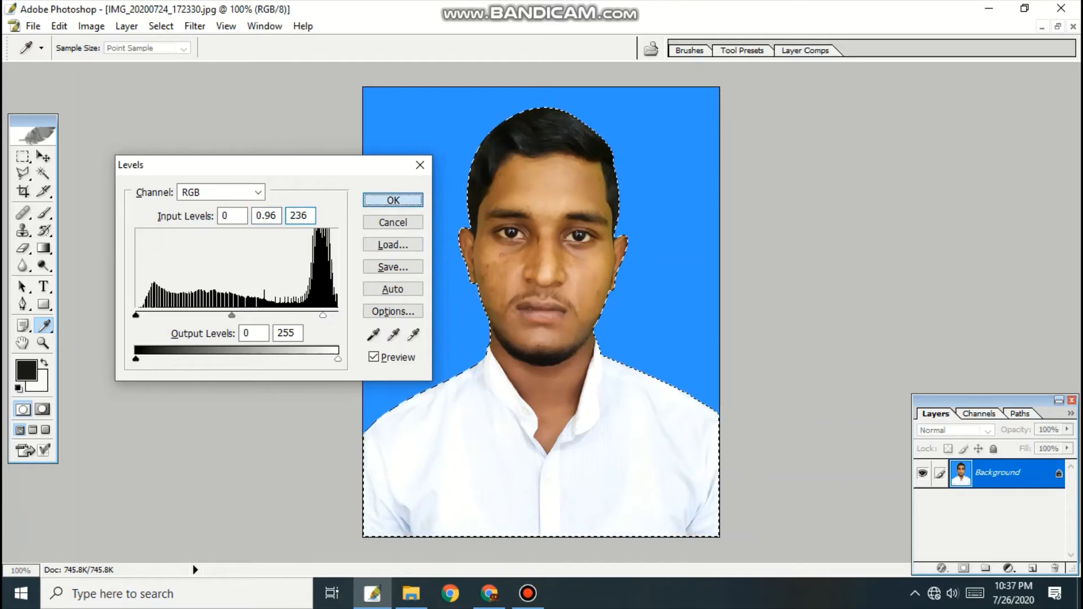
pyautogui.press('Return')
pyautogui.press('m')
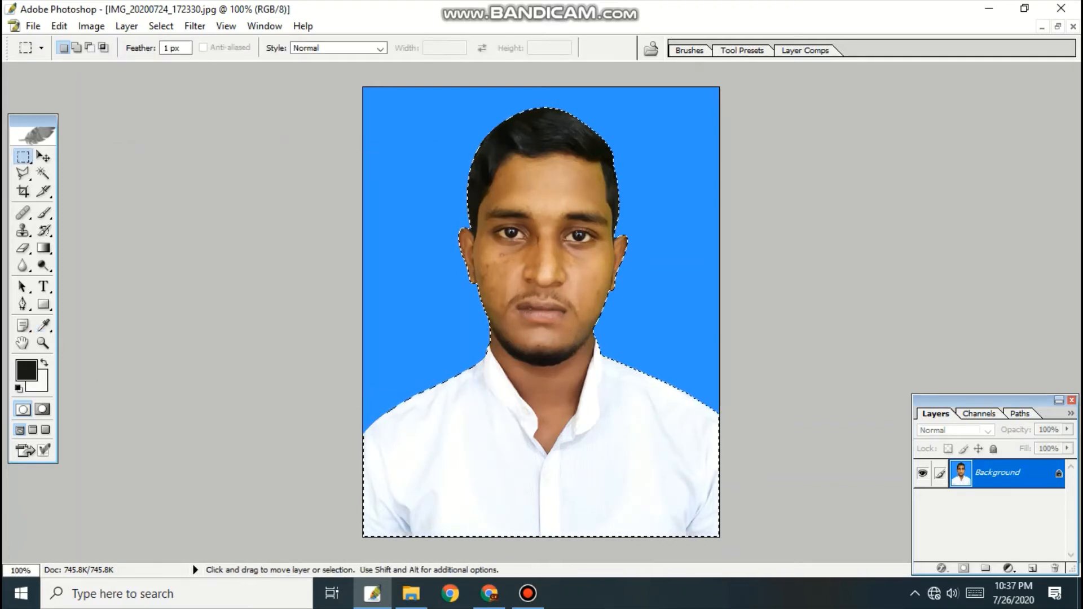
# Cover the reddish spot below the eye on the photo's left cheek with clean skin using the Clone Stamp tool.
pyautogui.hotkey('ctrl', '+')
pyautogui.hotkey('ctrl', '+')
pyautogui.hotkey('ctrl', '+')
pyautogui.hotkey('ctrl', '+')
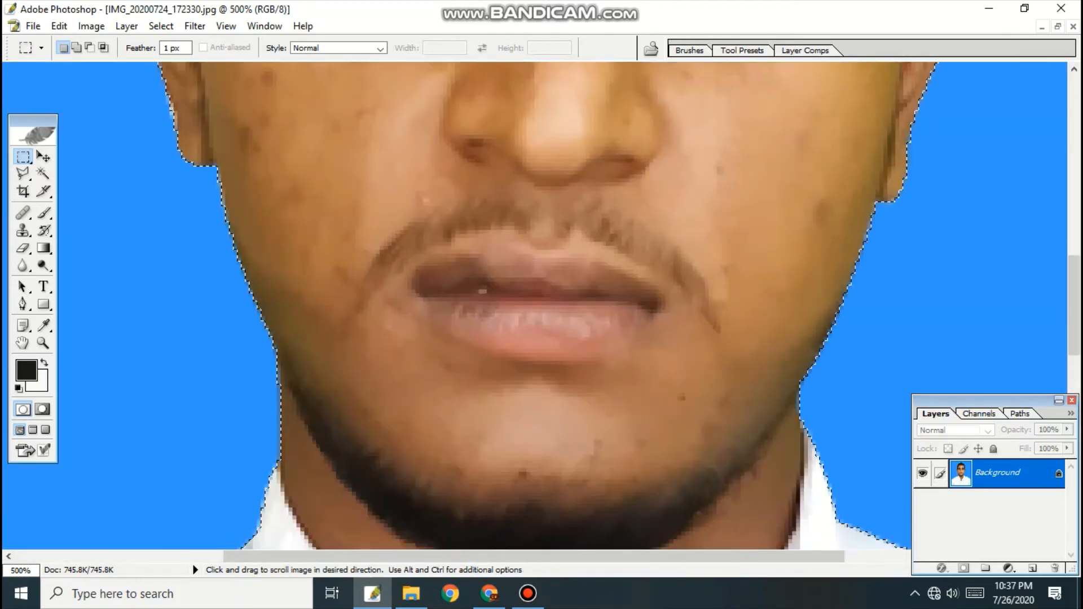
pyautogui.moveTo(542, 304); pyautogui.dragTo(612, 550)
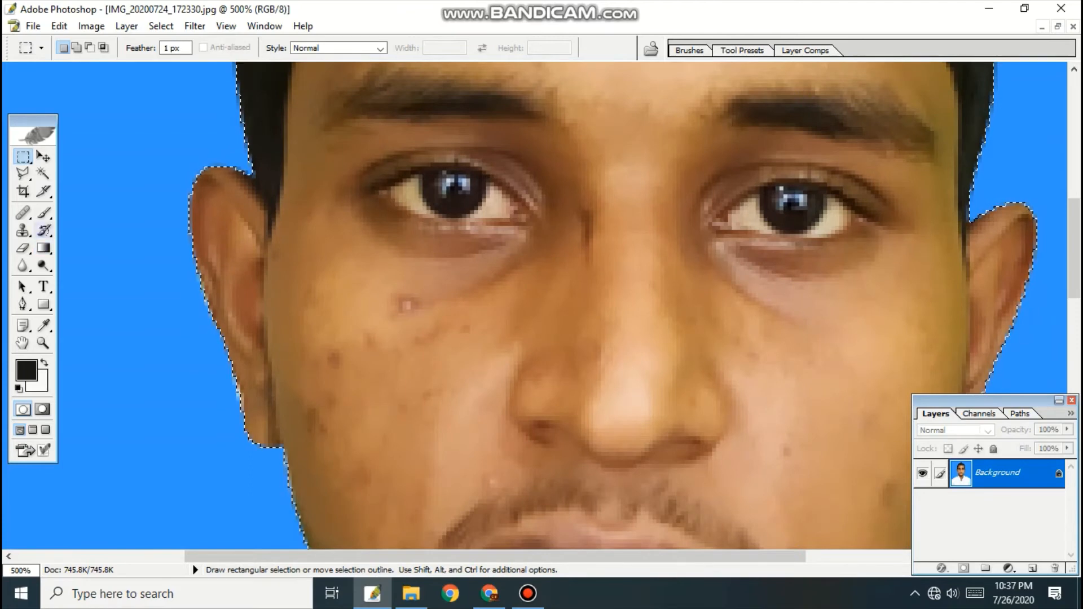
pyautogui.click(23, 231)
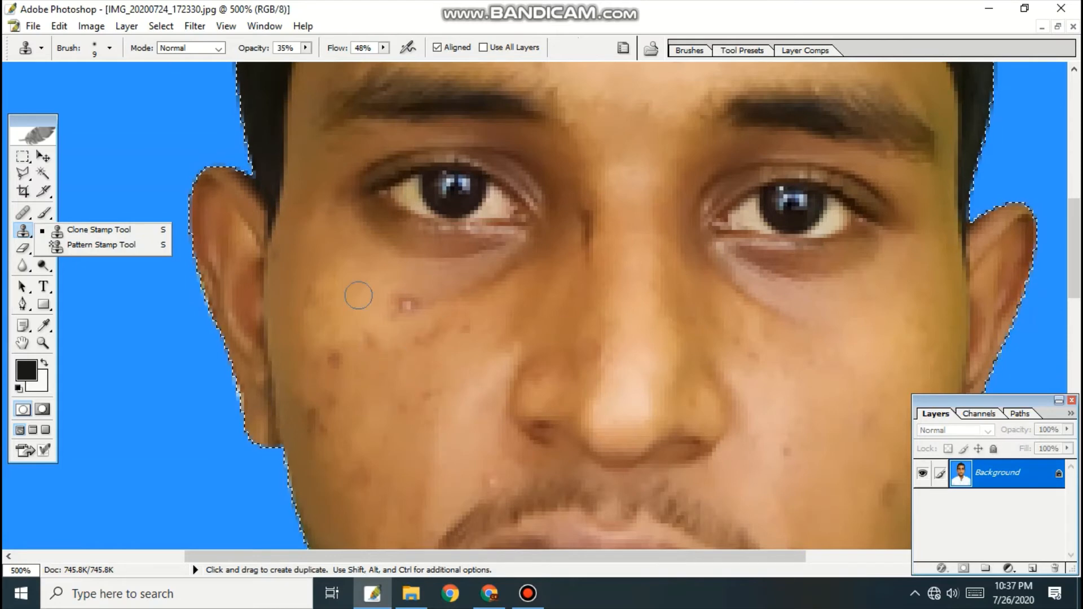
pyautogui.press('Escape')
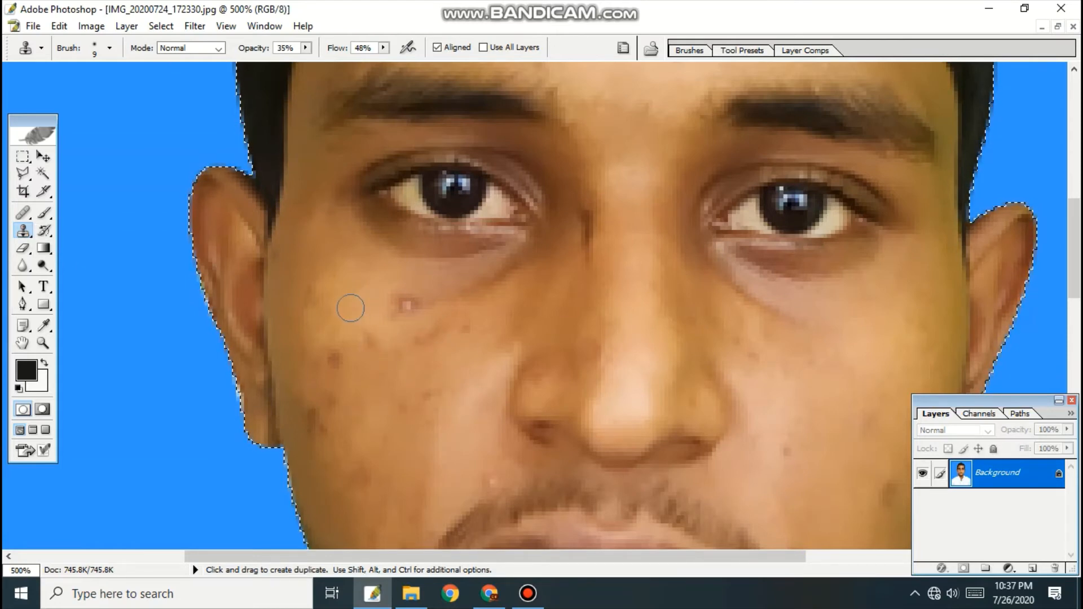
pyautogui.press('alt')
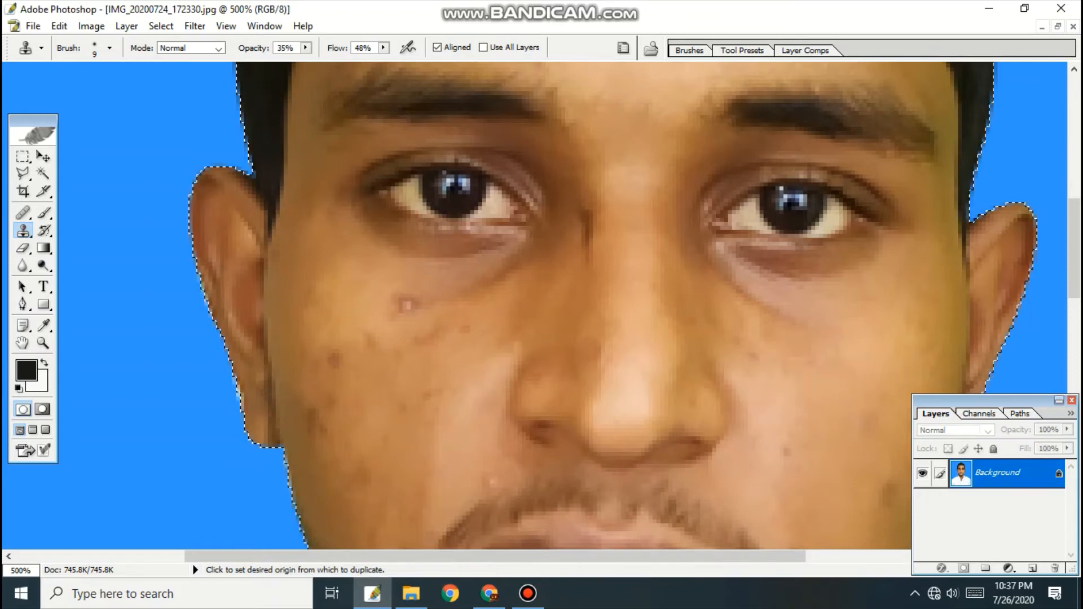
pyautogui.keyDown('alt'); pyautogui.click(362, 298); pyautogui.keyUp('alt')
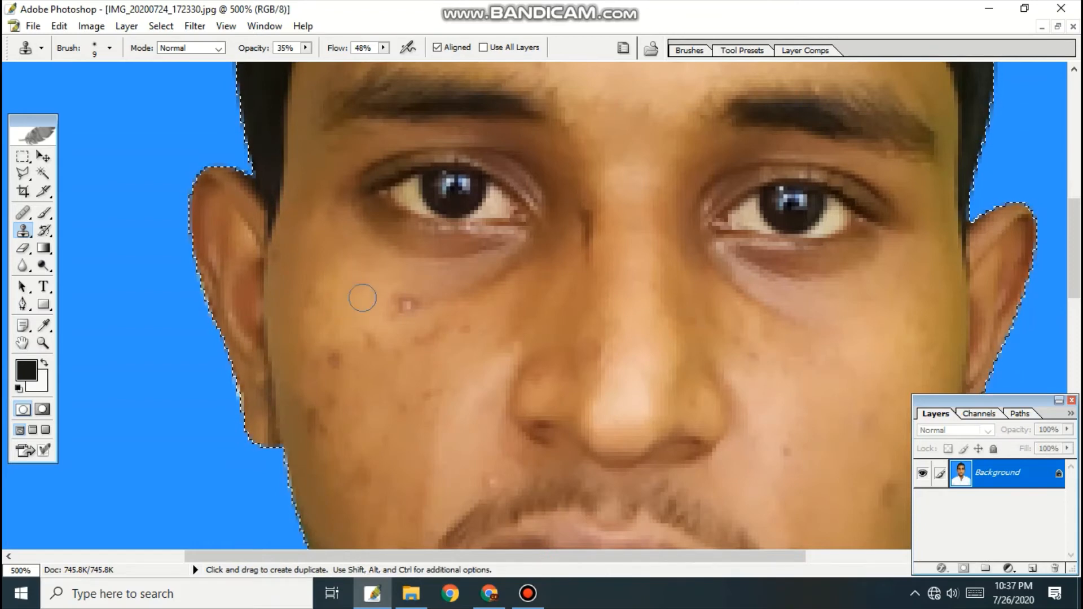
pyautogui.moveTo(399, 302); pyautogui.dragTo(394, 307)
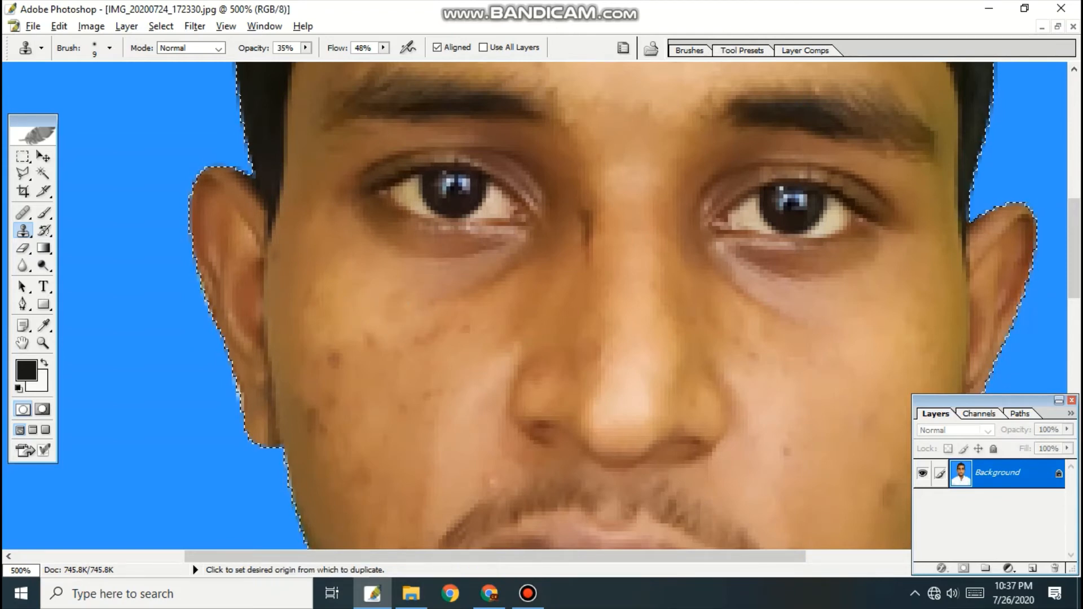
# Clone clean skin over the remaining dark spots in the middle of the photo's left cheek.
pyautogui.keyDown('alt'); pyautogui.click(365, 336); pyautogui.keyUp('alt')
pyautogui.moveTo(369, 353); pyautogui.dragTo(372, 353)
pyautogui.press('alt')
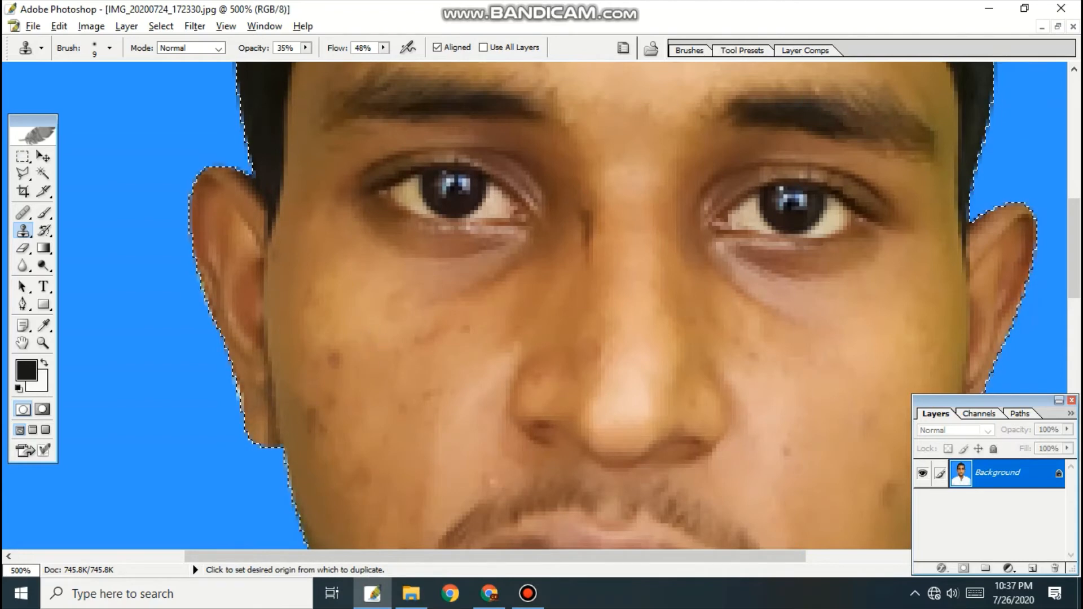
pyautogui.keyDown('alt'); pyautogui.click(411, 366); pyautogui.keyUp('alt')
pyautogui.keyDown('alt'); pyautogui.click(316, 346); pyautogui.keyUp('alt')
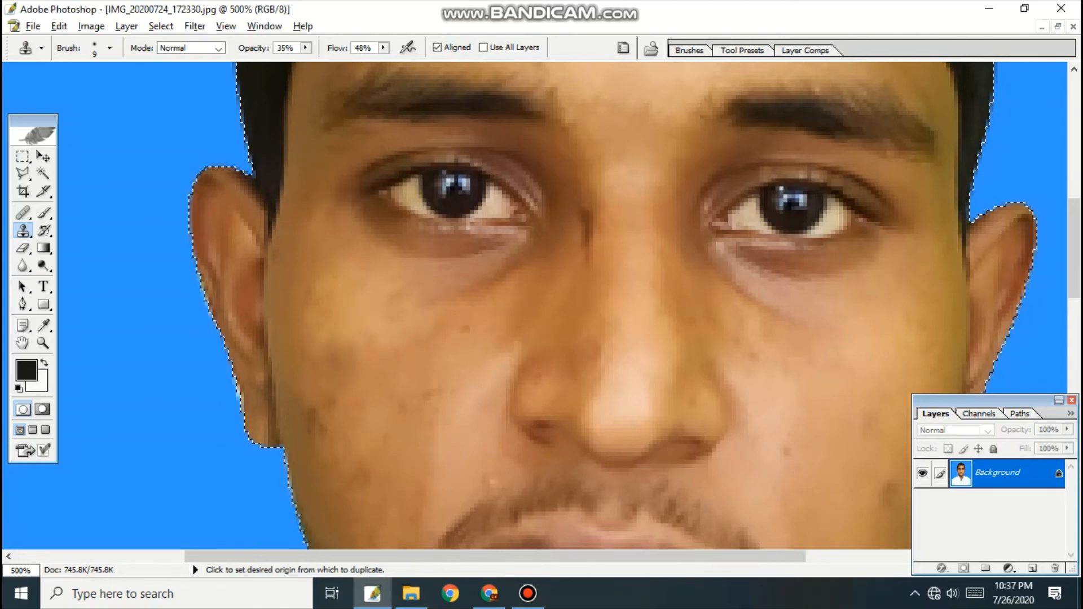
pyautogui.keyDown('alt'); pyautogui.click(343, 339); pyautogui.keyUp('alt')
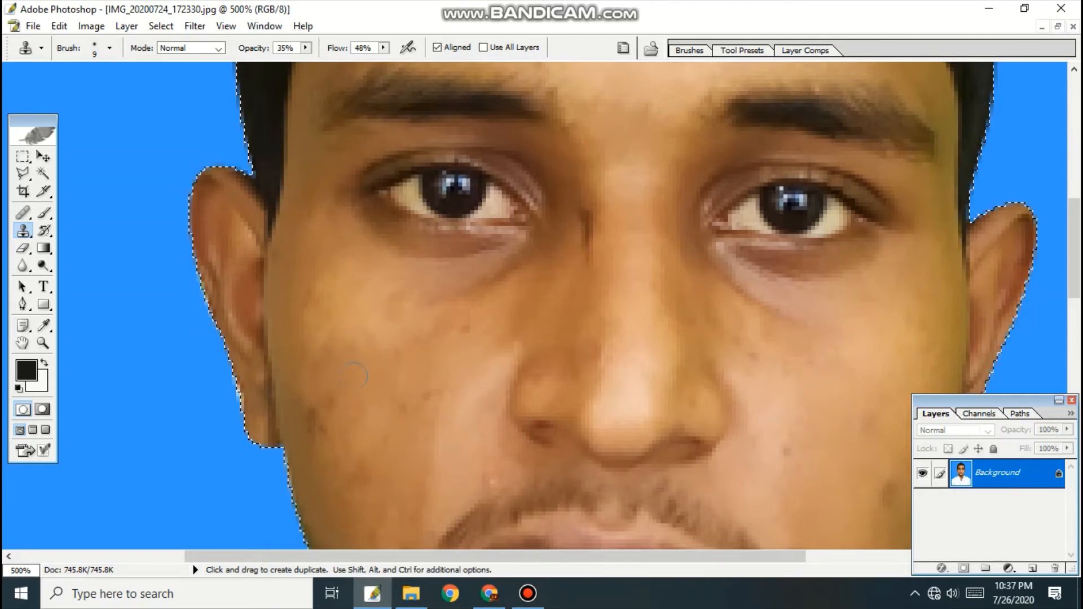
# Retouch the marks on the lower left cheek and the spots on the photo's right cheek with cloned skin.
pyautogui.moveTo(329, 414); pyautogui.dragTo(281, 292)
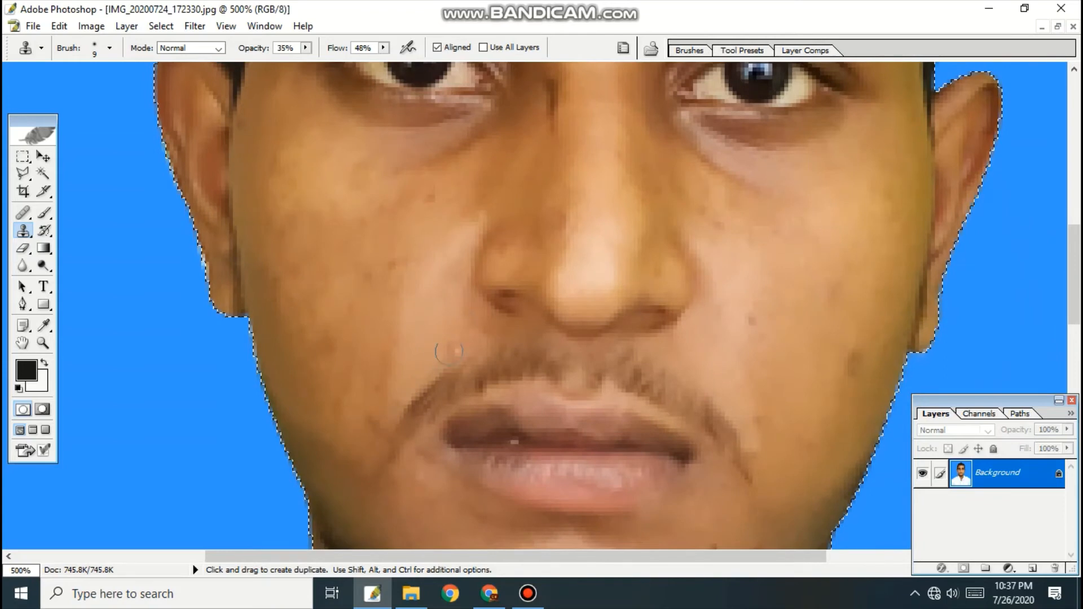
pyautogui.moveTo(449, 352); pyautogui.dragTo(426, 453)
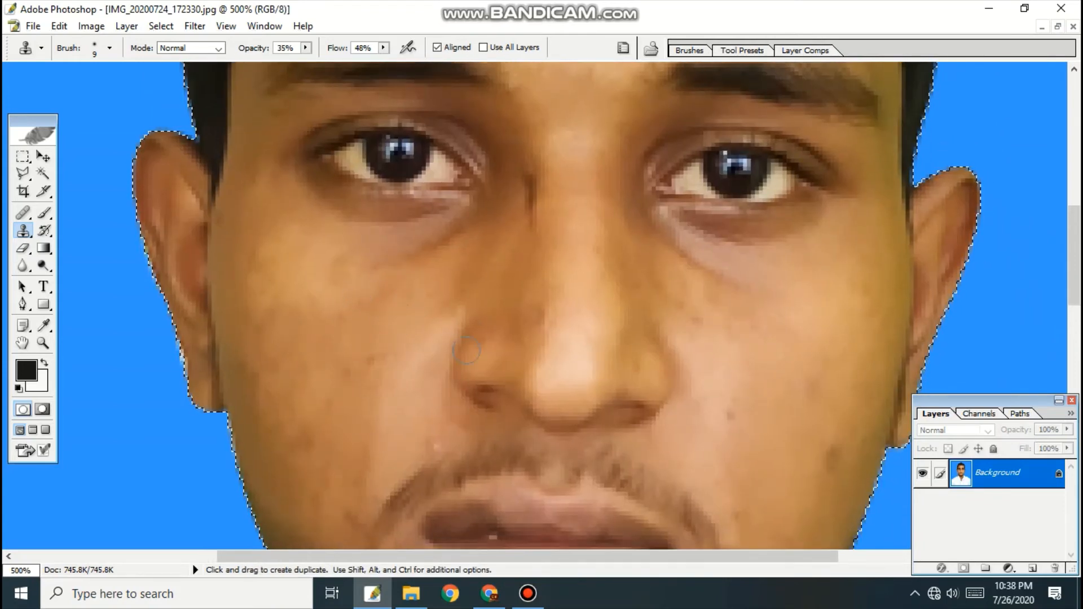
pyautogui.moveTo(465, 351); pyautogui.dragTo(383, 415)
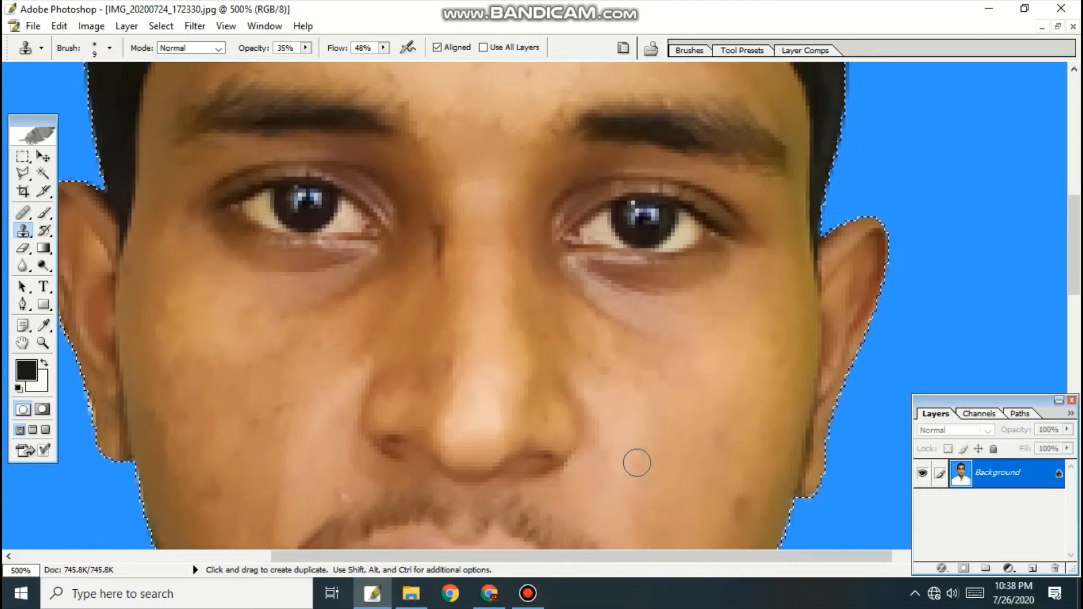
pyautogui.moveTo(705, 425); pyautogui.dragTo(716, 436)
# Clone smooth skin over the small blemishes on the forehead and above the eyebrows.
pyautogui.moveTo(620, 271); pyautogui.dragTo(728, 507)
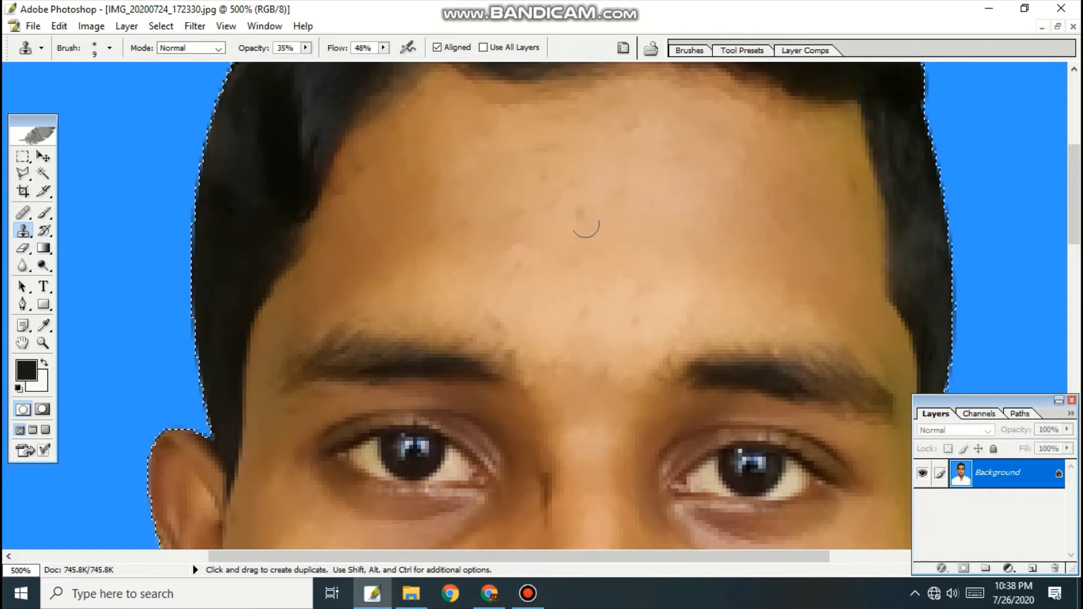
pyautogui.moveTo(586, 225); pyautogui.dragTo(581, 222)
pyautogui.moveTo(594, 295); pyautogui.dragTo(576, 314)
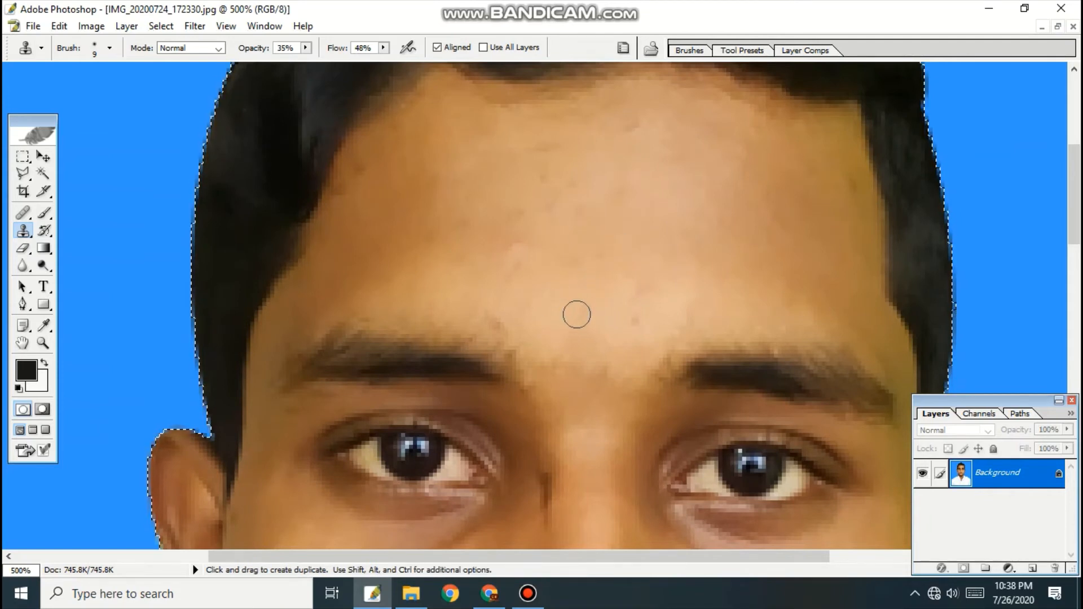
pyautogui.moveTo(641, 293); pyautogui.dragTo(640, 323)
pyautogui.keyDown('alt'); pyautogui.click(545, 304); pyautogui.keyUp('alt')
pyautogui.moveTo(510, 316); pyautogui.dragTo(499, 320)
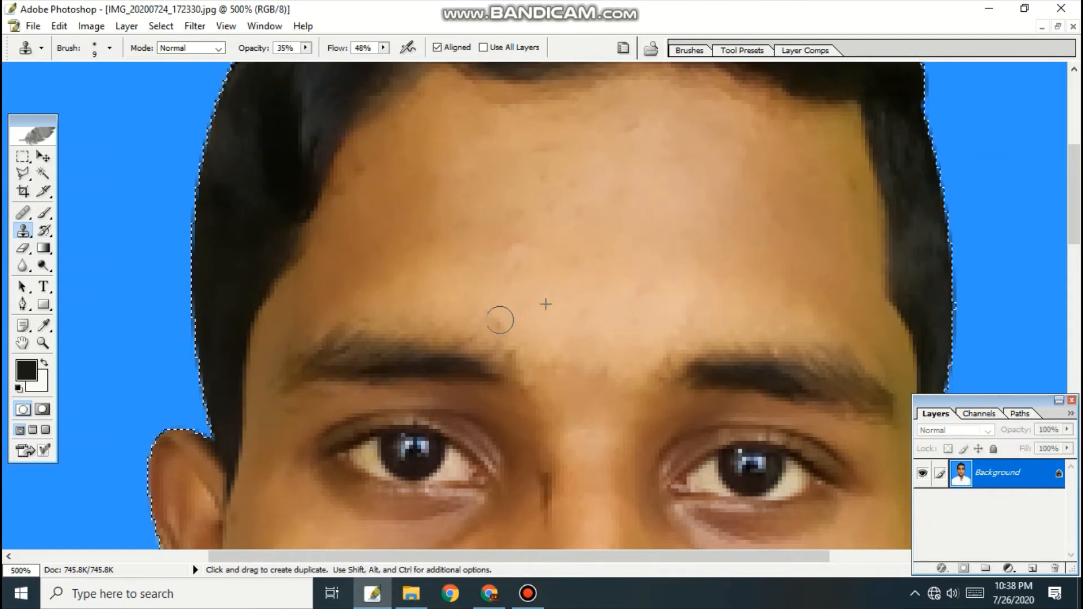
# Deselect the man and switch to the Magic Wand tool with the photo at 100% view.
pyautogui.hotkey('ctrl', 'alt', '0')
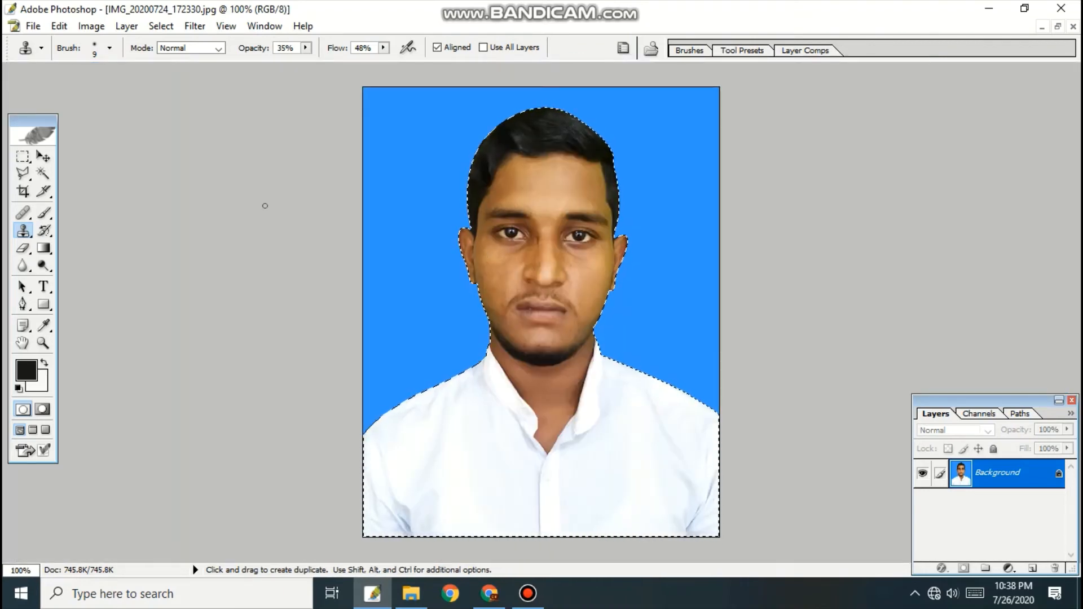
pyautogui.click(23, 174)
pyautogui.hotkey('ctrl', 'd')
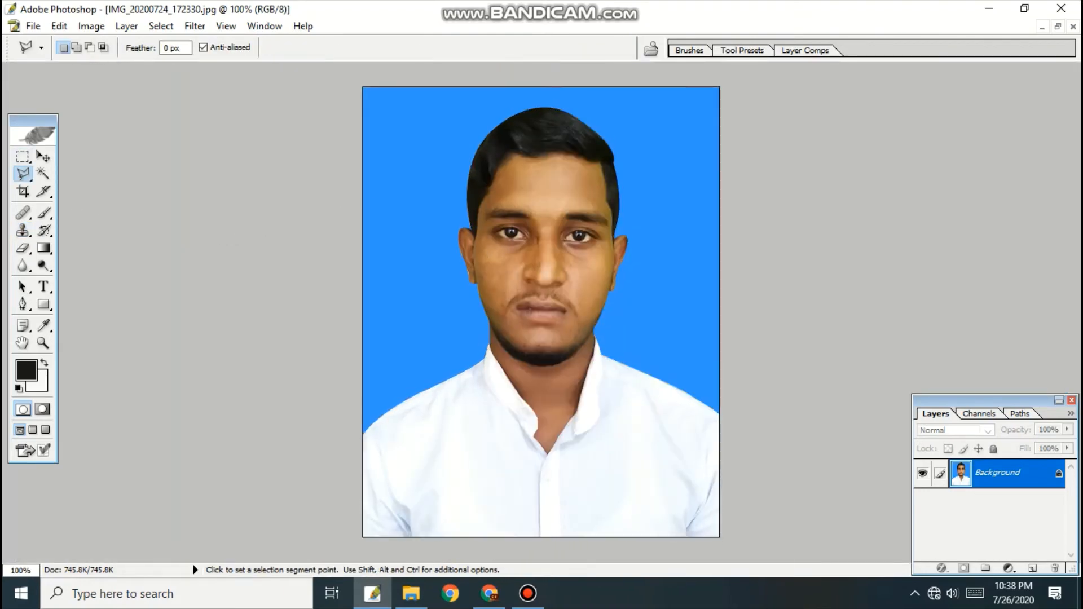
pyautogui.click(43, 174)
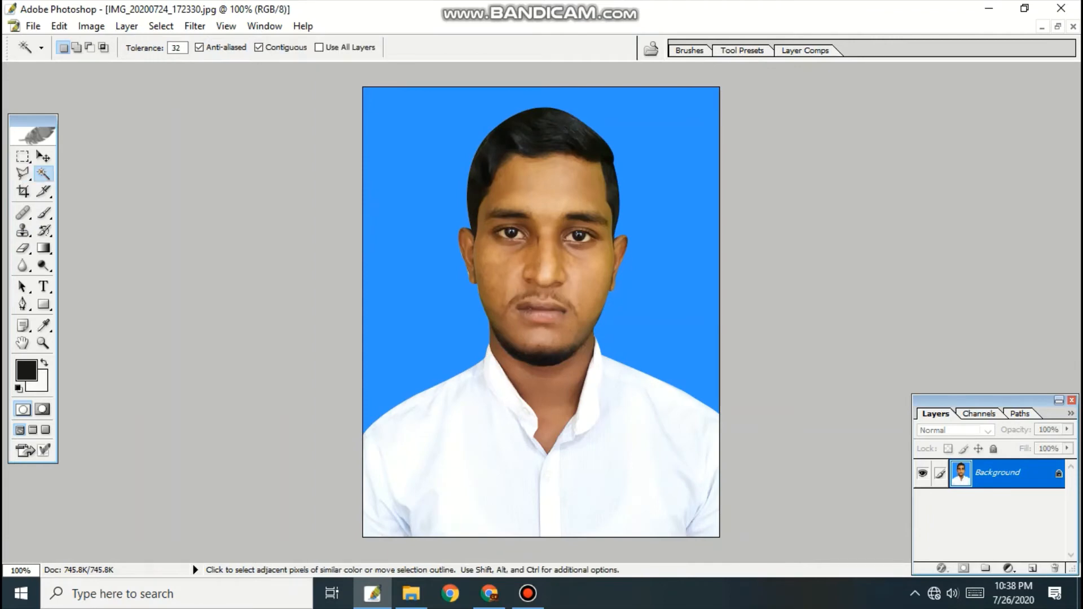
# Select the man's facial skin across the forehead, cheeks, nose and chin with the Magic Wand.
pyautogui.click(550, 186)
pyautogui.keyDown('shift'); pyautogui.click(558, 286); pyautogui.keyUp('shift')
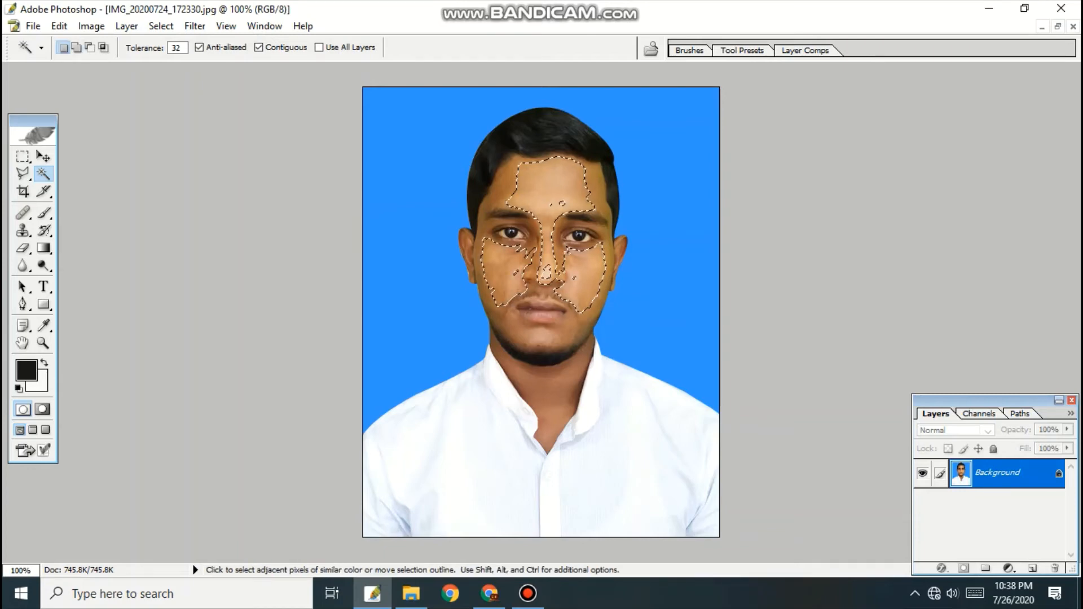
pyautogui.keyDown('shift'); pyautogui.click(554, 284); pyautogui.keyUp('shift')
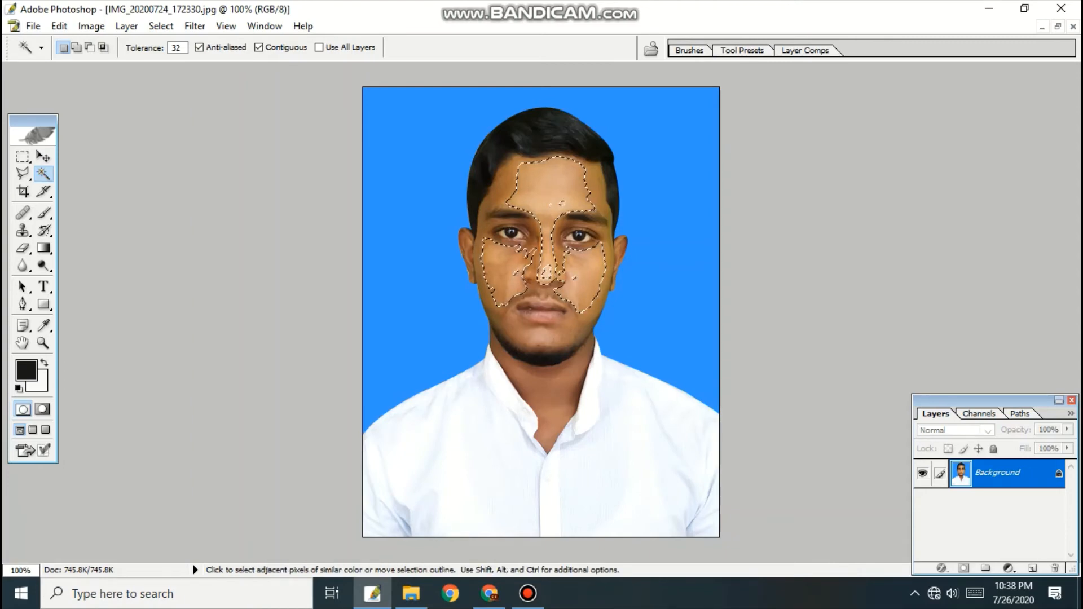
pyautogui.click(584, 273)
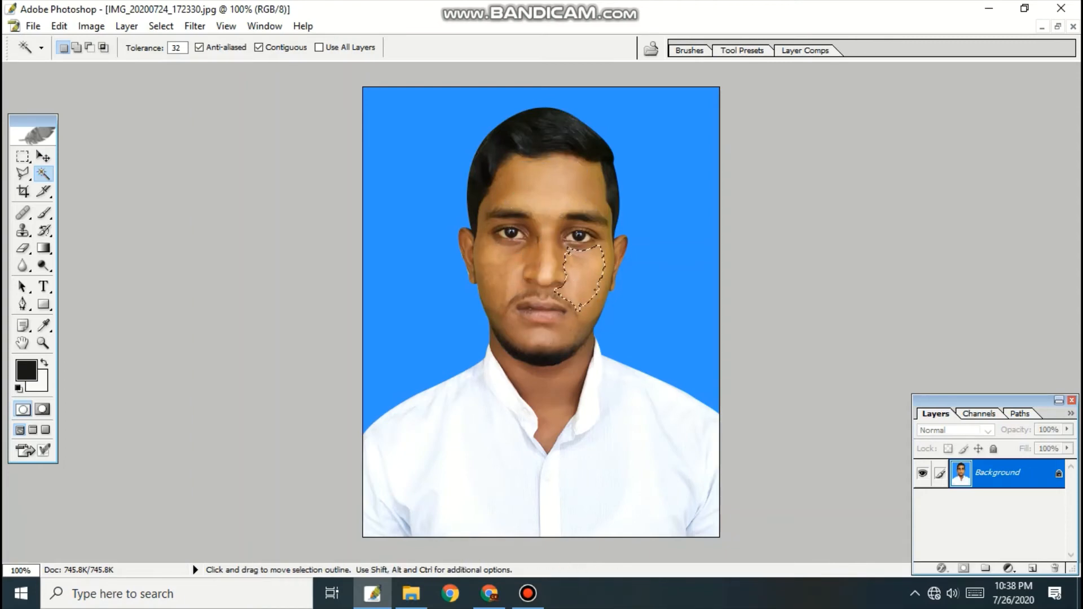
pyautogui.click(552, 266)
pyautogui.click(503, 271)
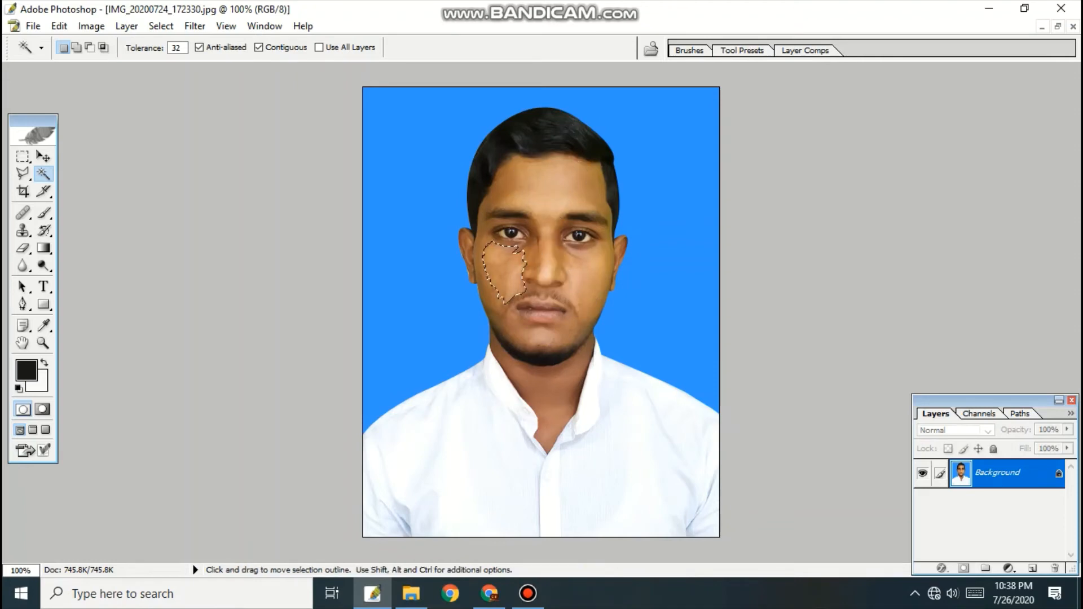
pyautogui.click(556, 189)
pyautogui.click(589, 271)
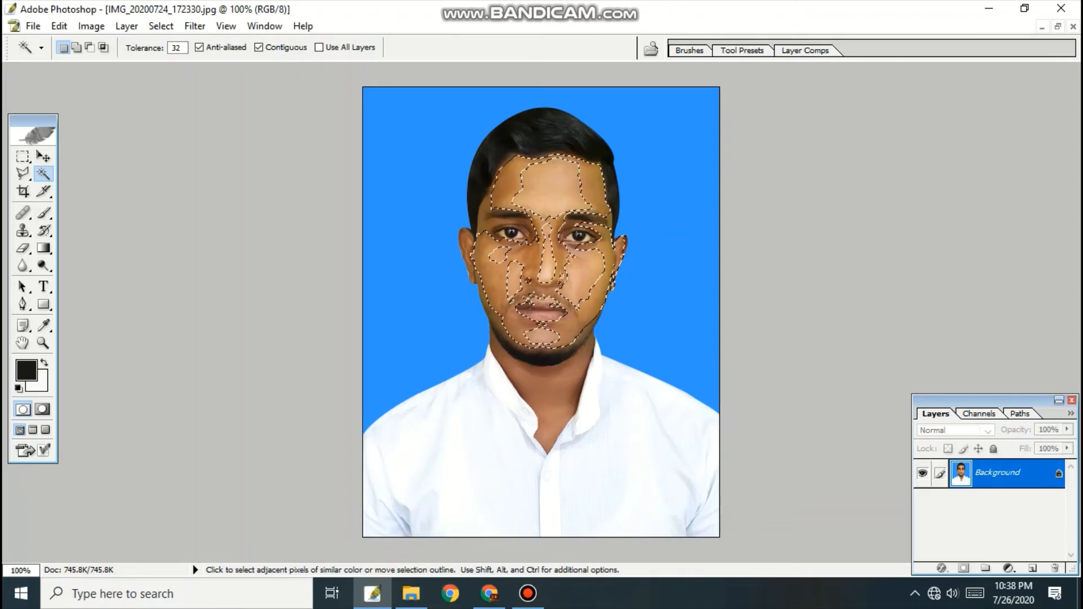
pyautogui.click(590, 313)
pyautogui.press('shift')
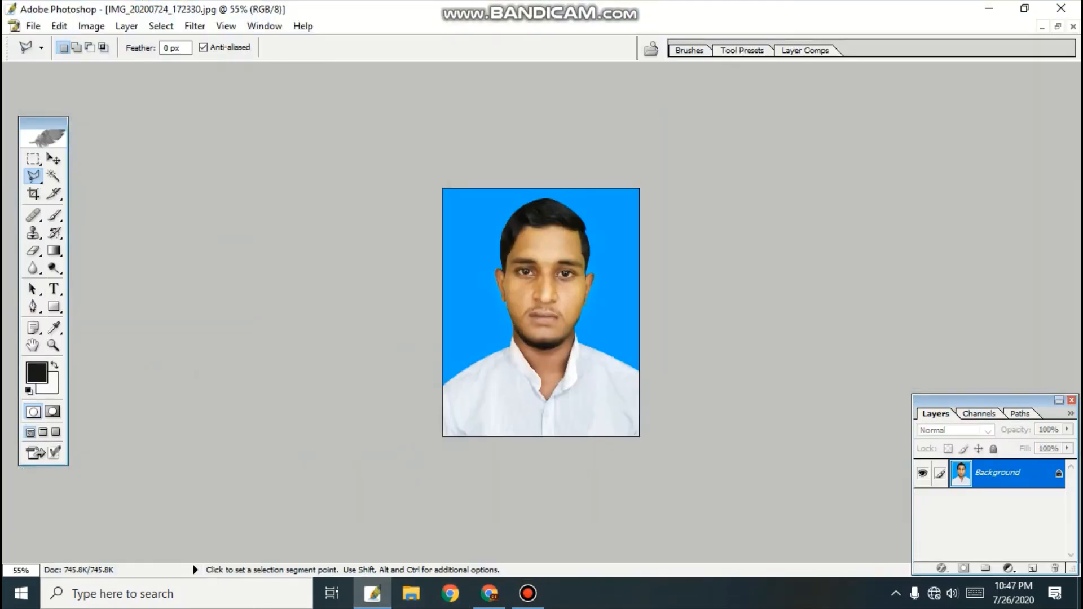
# Try a Hue/Saturation adjustment on the whole photo with hue +2 and saturation -1.
pyautogui.hotkey('ctrl', '+')
pyautogui.hotkey('ctrl', '+')
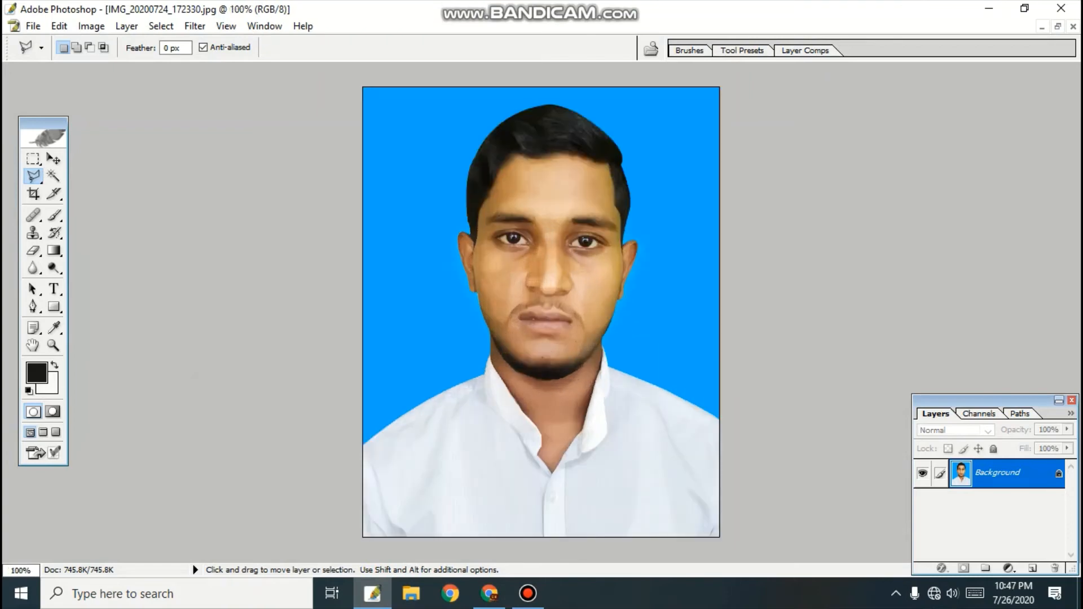
pyautogui.hotkey('ctrl', '-')
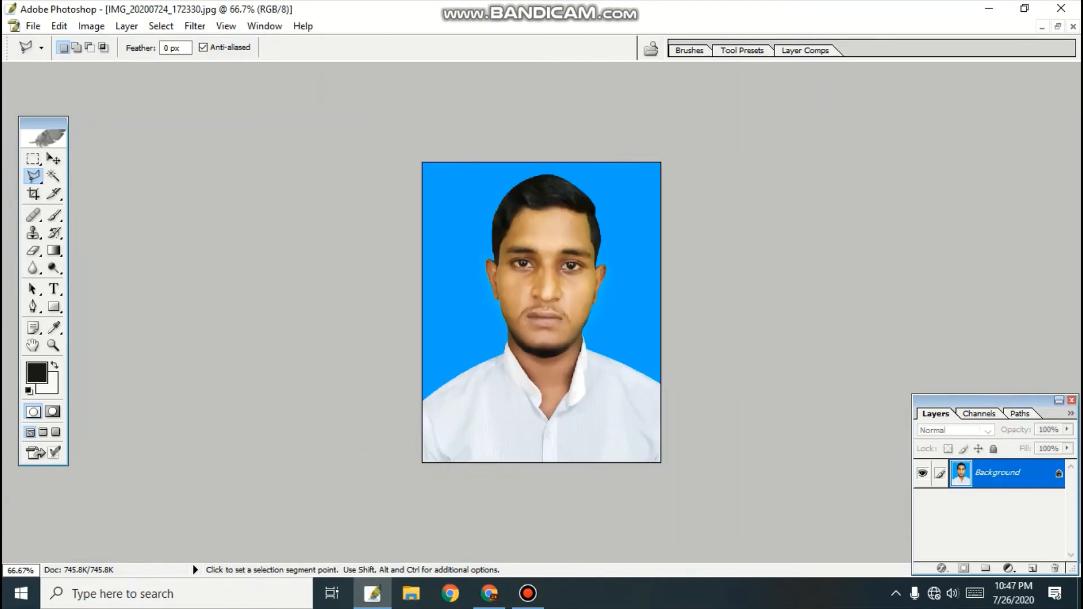
pyautogui.press('ctrl')
pyautogui.hotkey('ctrl', 'u')
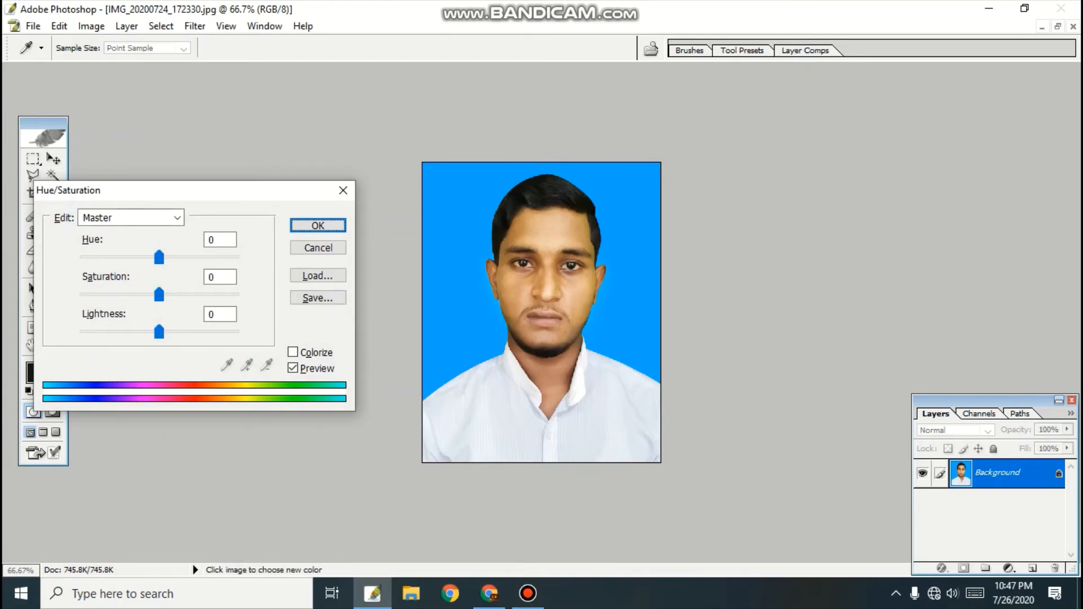
pyautogui.moveTo(85, 190); pyautogui.dragTo(153, 194)
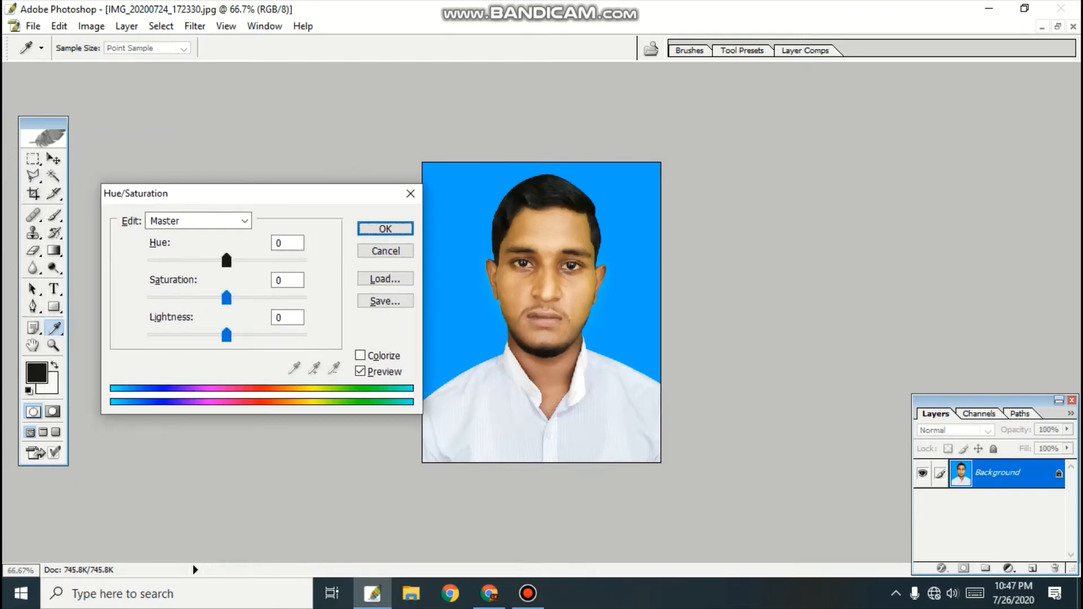
pyautogui.press('Up')
pyautogui.press('Up')
pyautogui.press('Up')
pyautogui.press('Up')
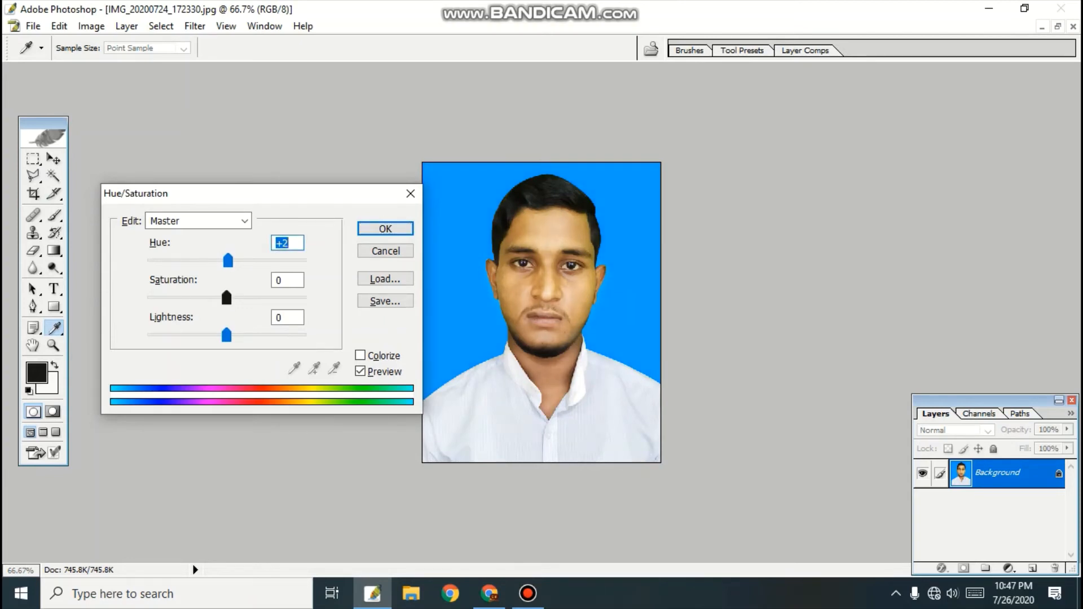
pyautogui.press('Up')
pyautogui.press('Up')
pyautogui.press('Up')
pyautogui.press('Down')
pyautogui.press('Down')
pyautogui.press('Down')
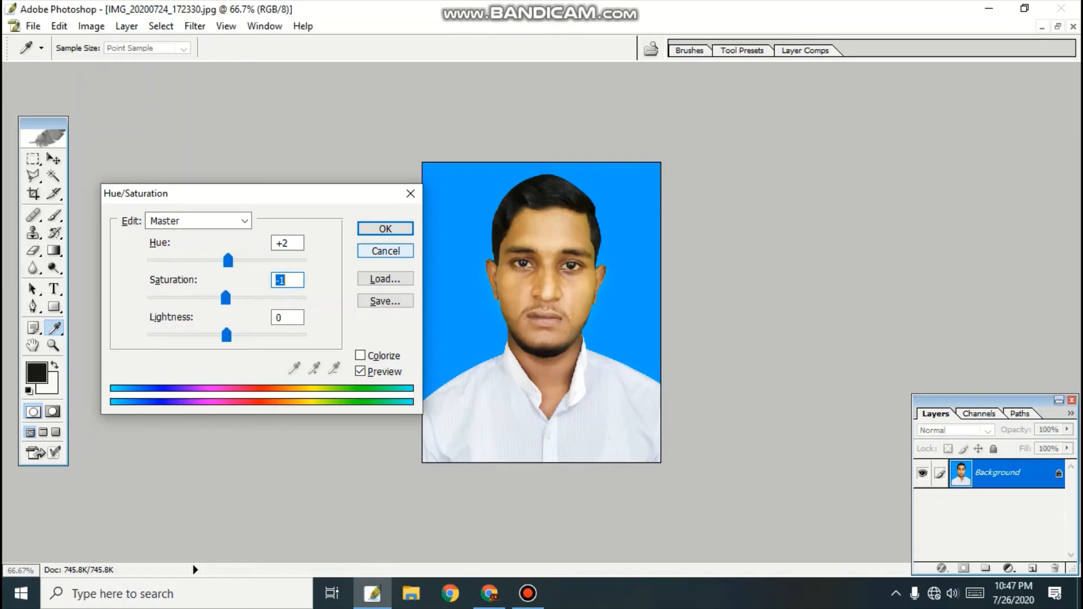
pyautogui.press('Return')
# Brighten the whole photo with Levels by slightly lowering the white input level of the RGB channel.
pyautogui.hotkey('ctrl', '+')
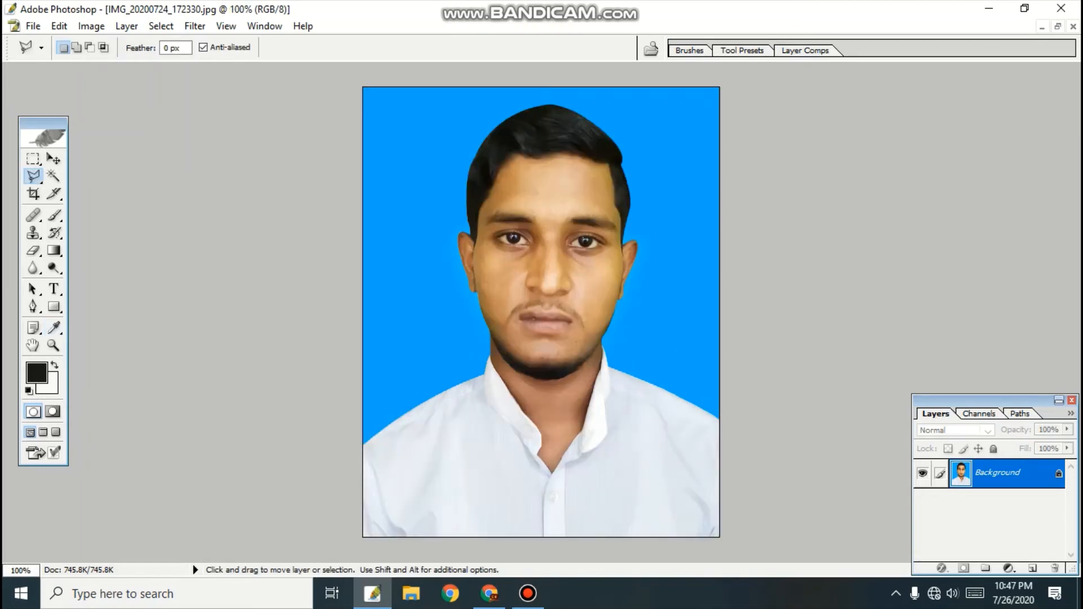
pyautogui.hotkey('ctrl', 'l')
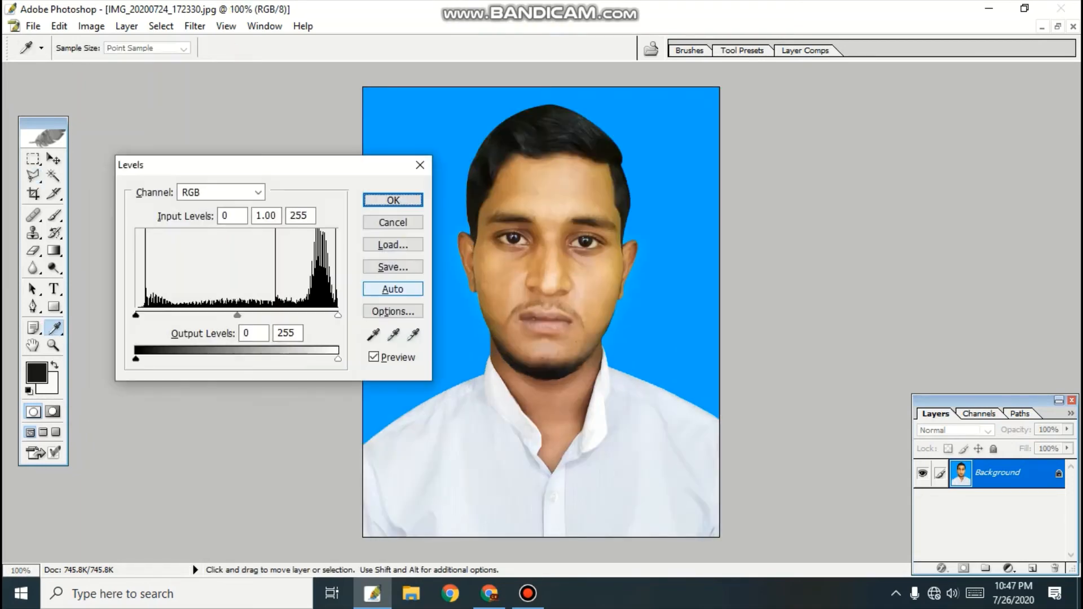
pyautogui.moveTo(338, 314); pyautogui.dragTo(324, 314)
pyautogui.press('Return')
pyautogui.press('l')
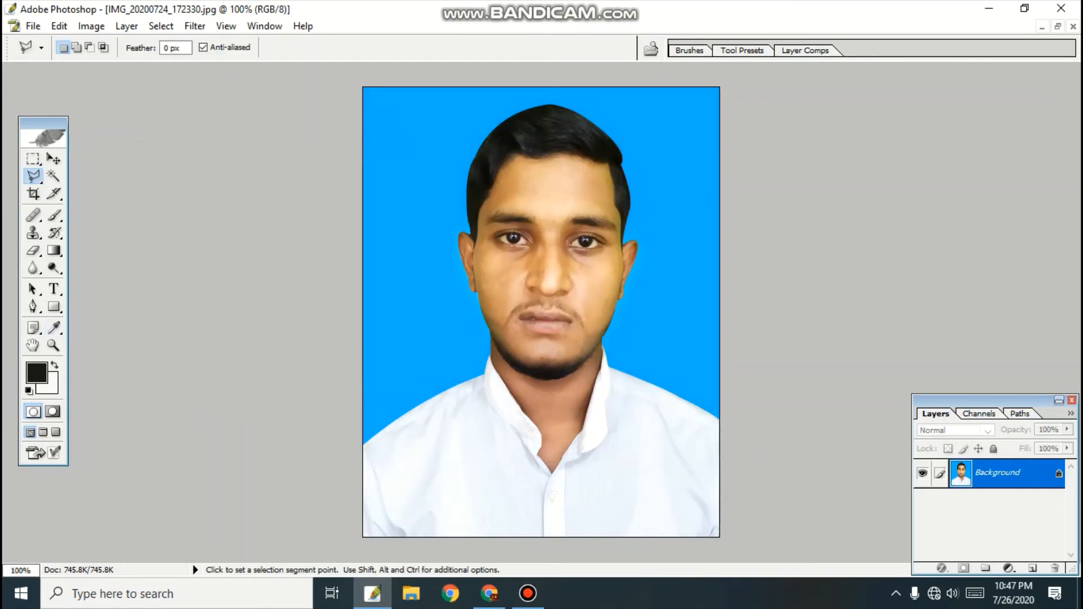
pyautogui.hotkey('ctrl', '-')
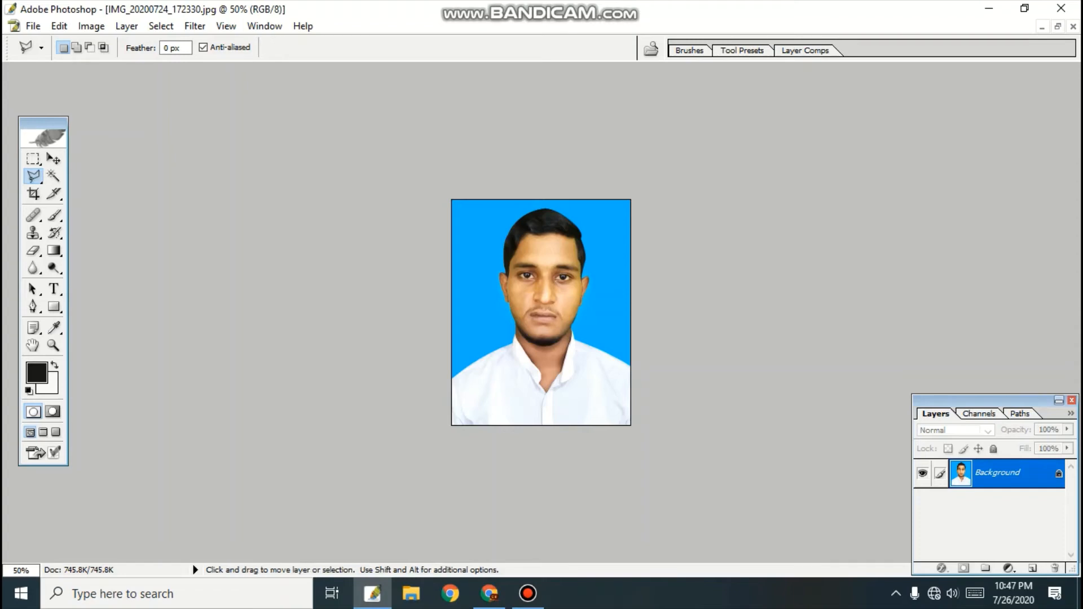
pyautogui.hotkey('ctrl', 'n')
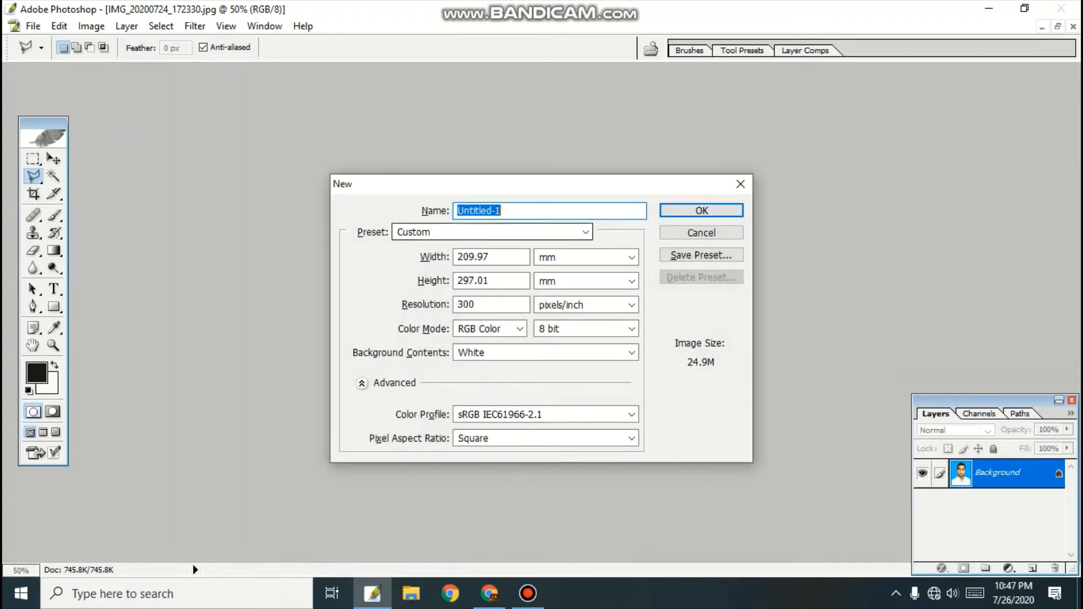
pyautogui.click(585, 232)
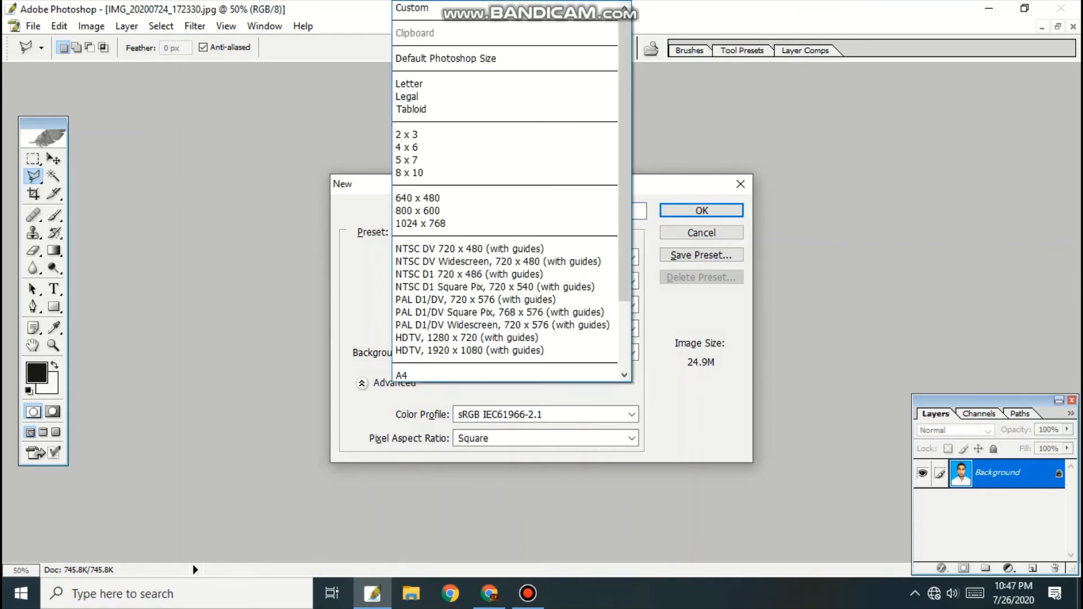
pyautogui.click(507, 374)
pyautogui.press('Return')
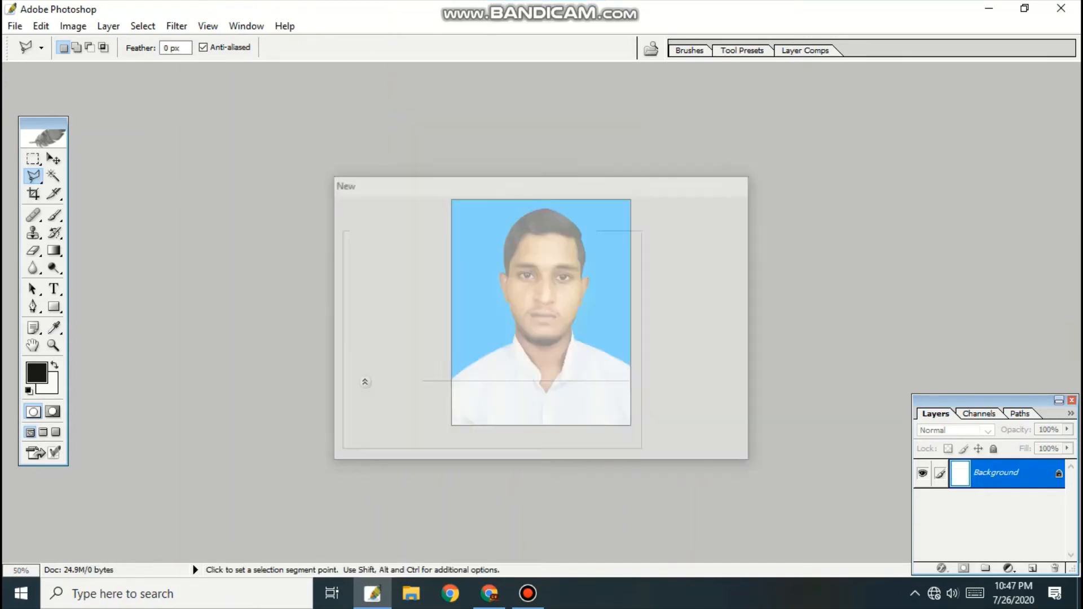
# Restore the photo to a floating window and create a blank white A4 document at 300 pixels/inch in RGB Color.
pyautogui.click(1058, 26)
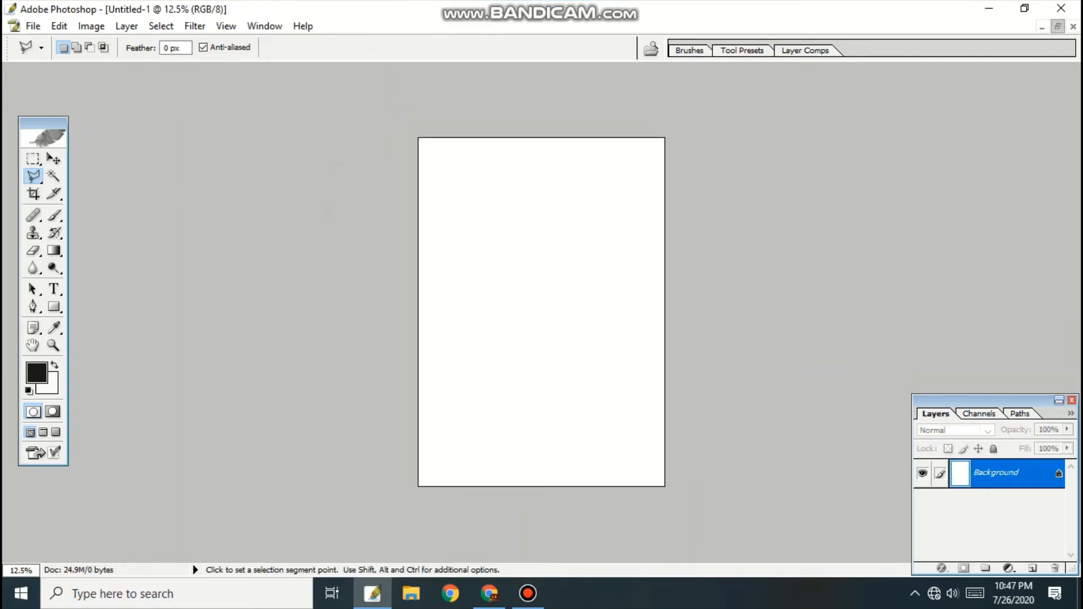
pyautogui.click(247, 84)
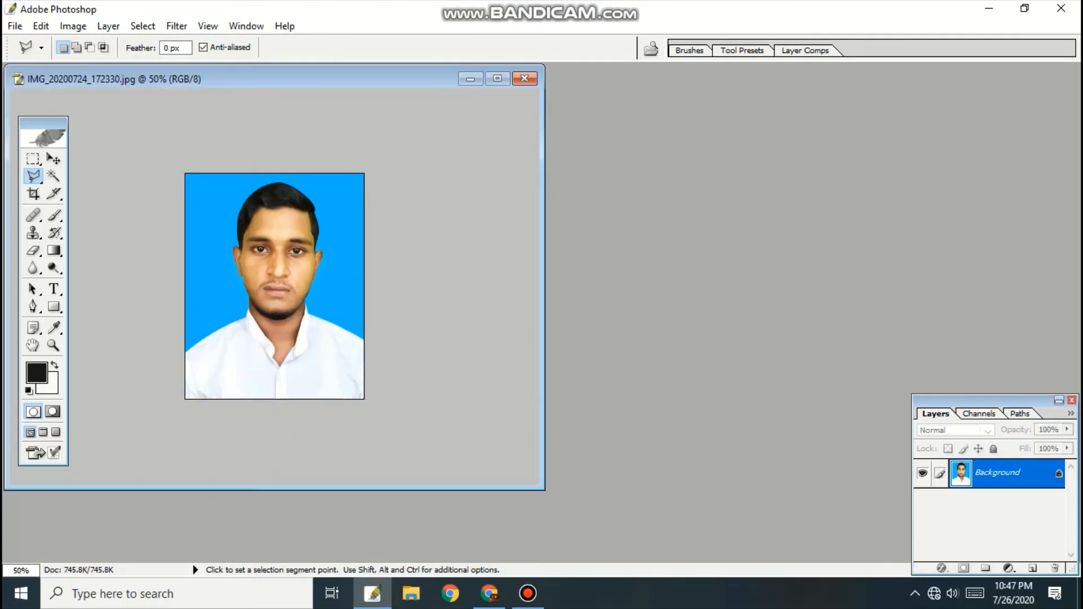
pyautogui.hotkey('alt', 'f')
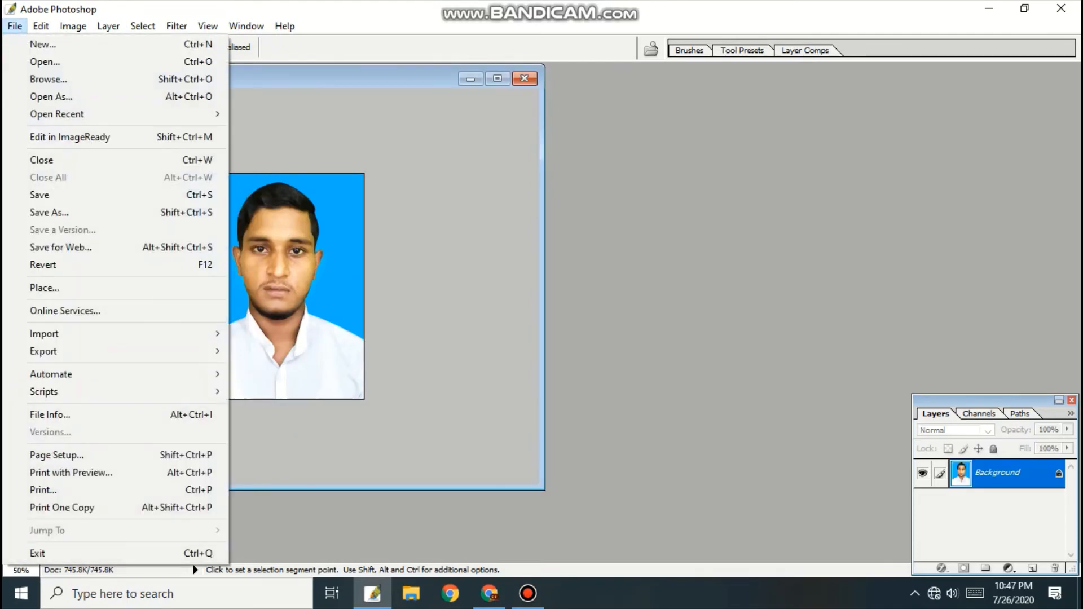
pyautogui.press('Down')
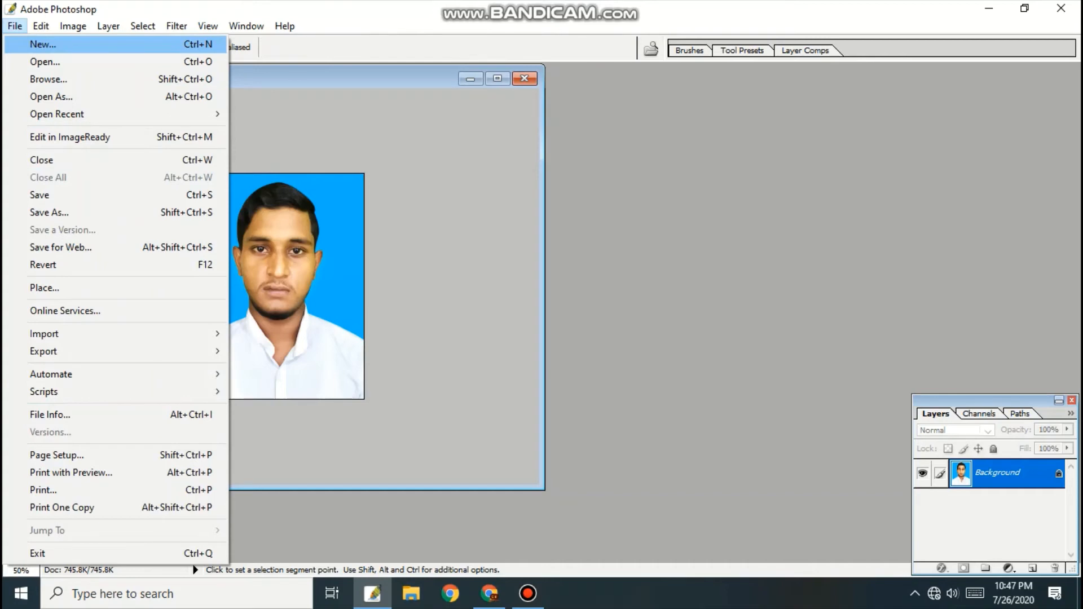
pyautogui.press('Return')
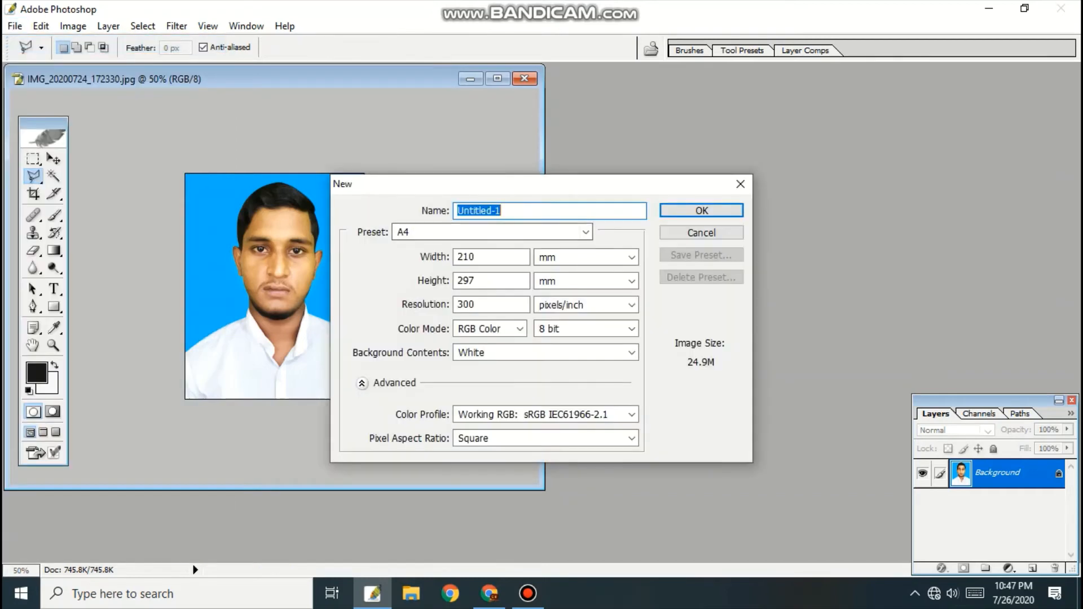
pyautogui.click(491, 231)
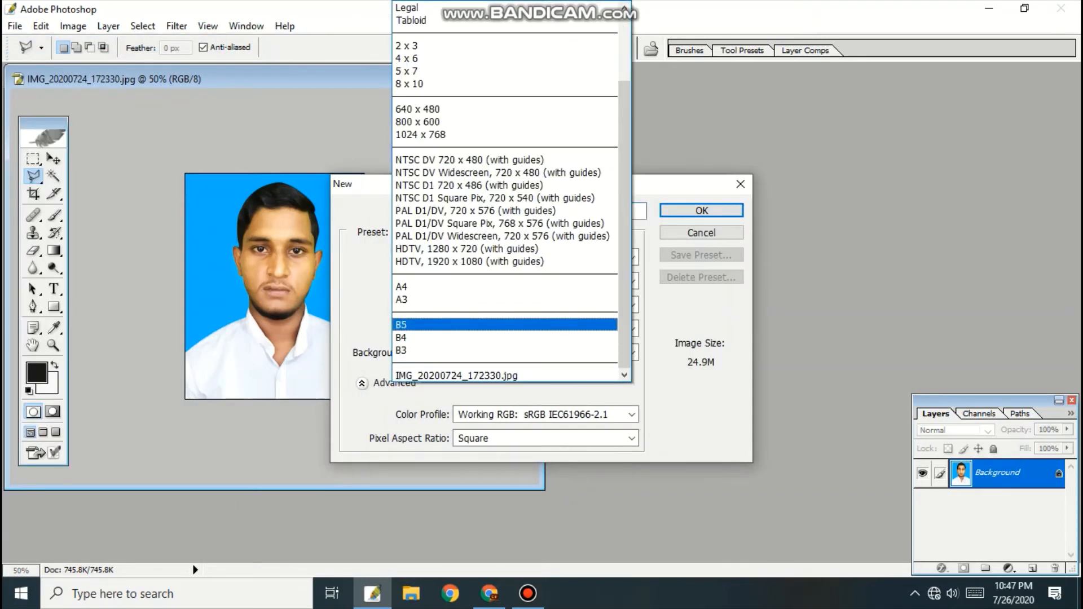
pyautogui.click(504, 286)
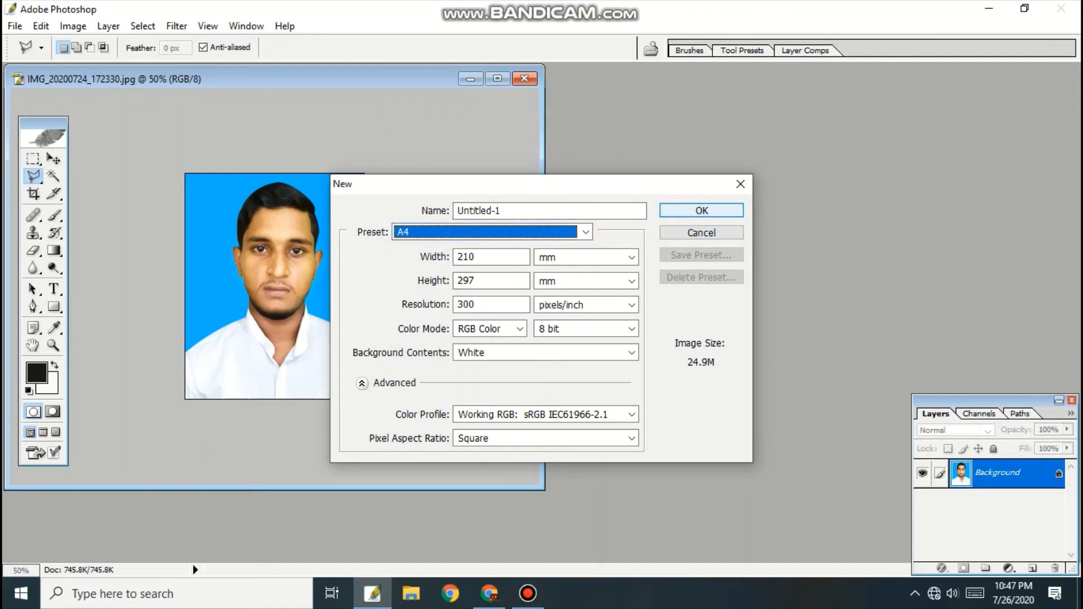
pyautogui.press('Return')
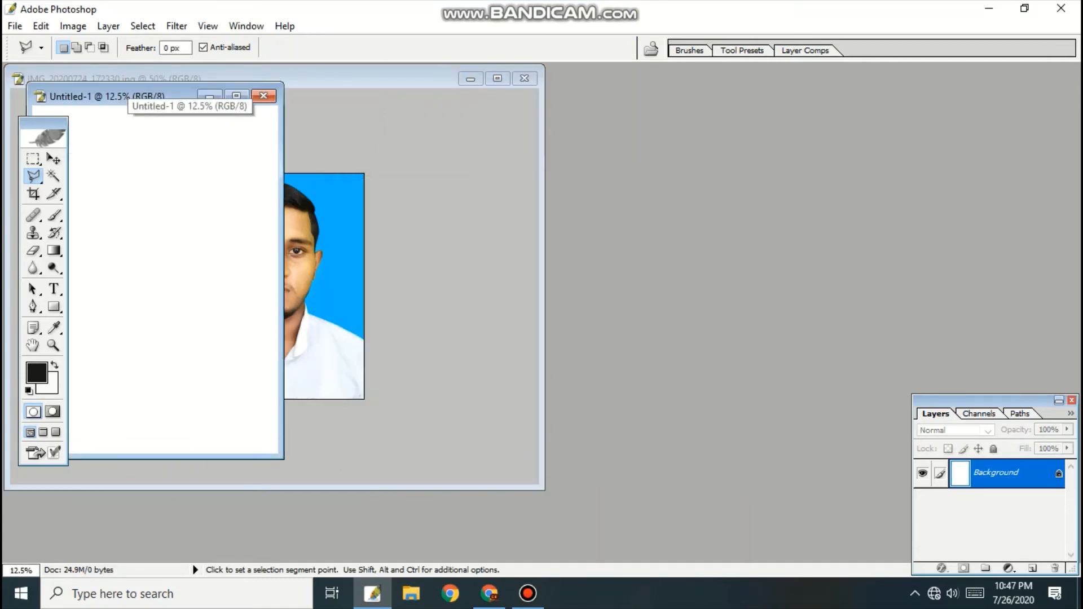
# Place the blank A4 window beside the photo and copy the photo onto the page's upper left area with the Move tool.
pyautogui.moveTo(129, 91); pyautogui.dragTo(709, 182)
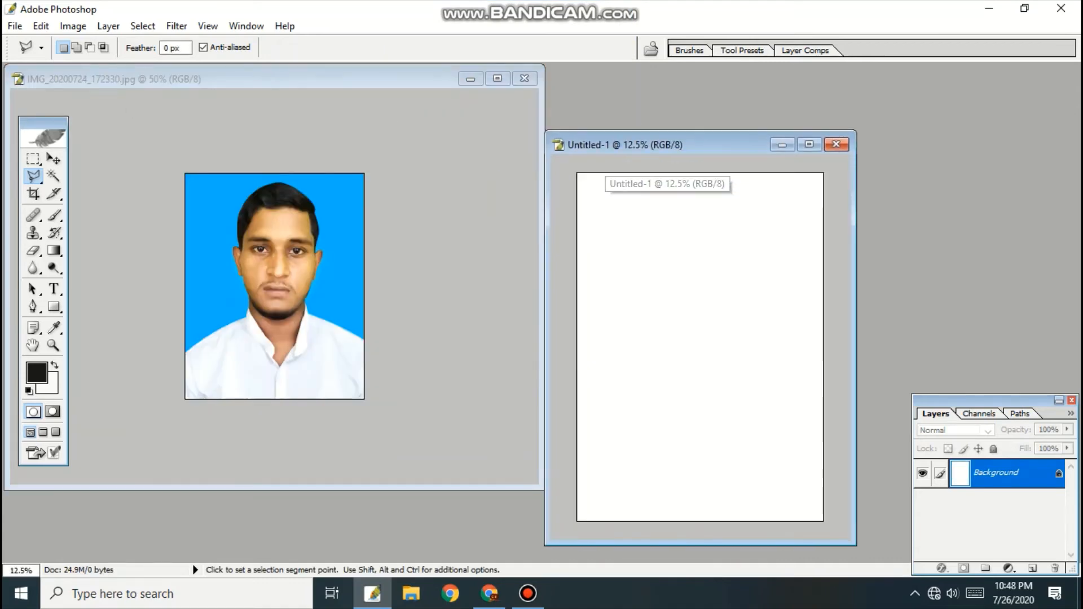
pyautogui.hotkey('ctrl', 'Tab')
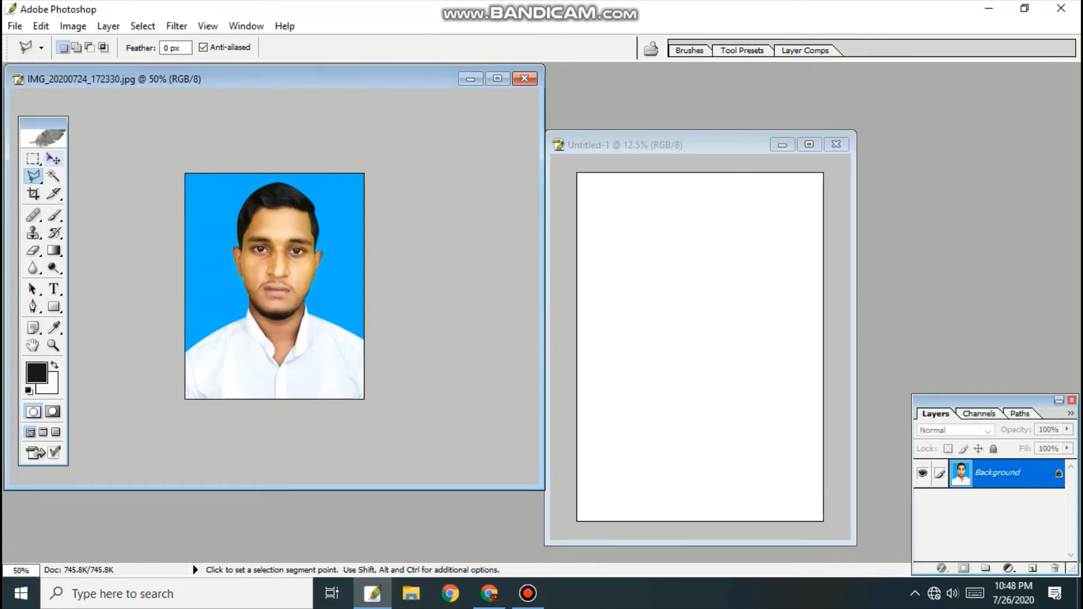
pyautogui.click(53, 159)
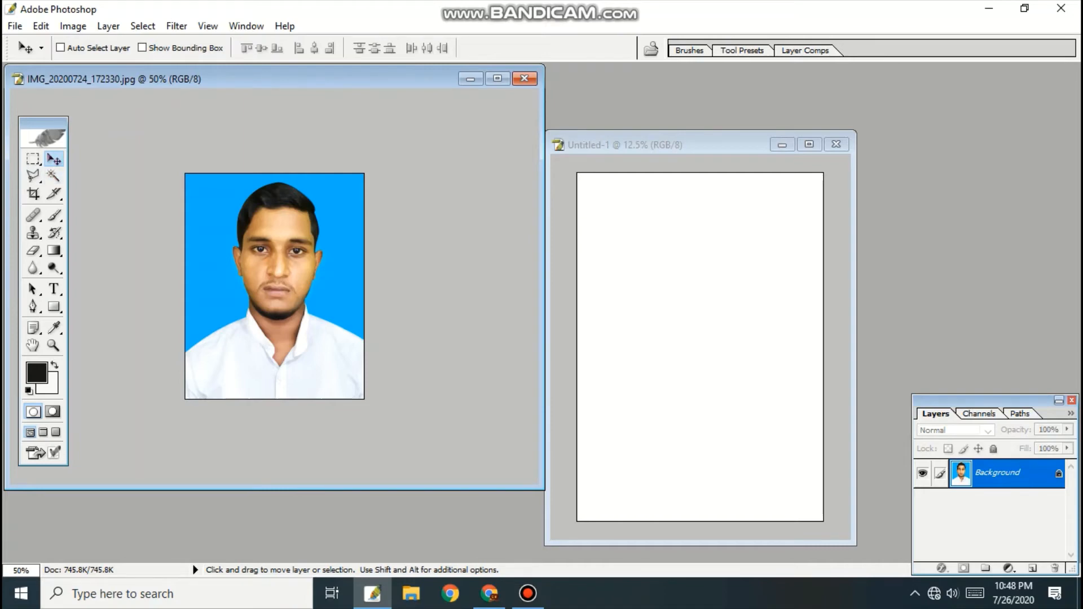
pyautogui.moveTo(275, 286); pyautogui.dragTo(644, 249)
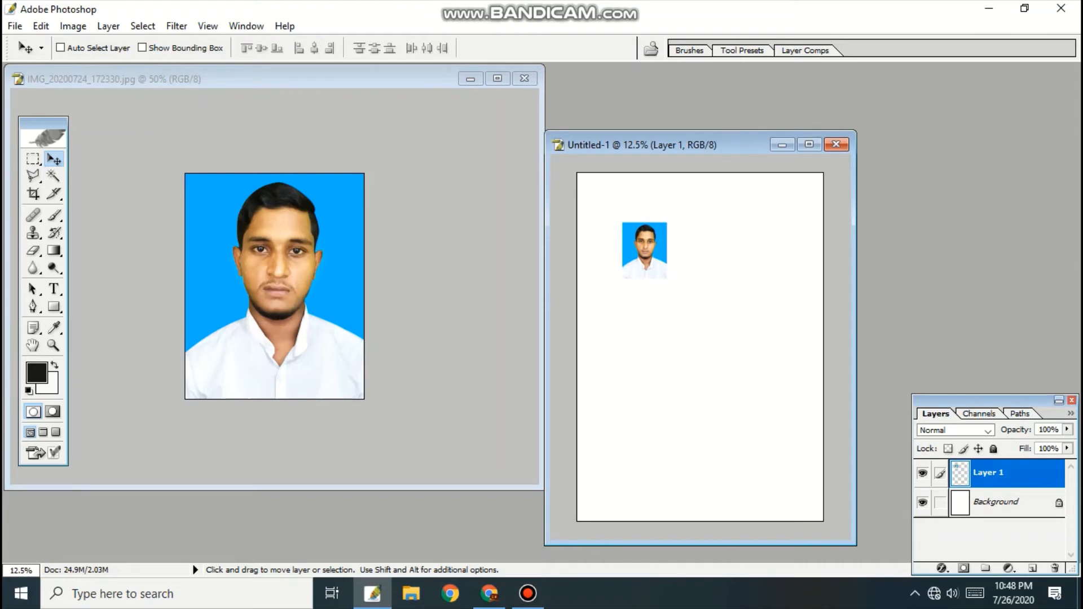
# Maximize the A4 document and enlarge the view of the placed passport photo to 66.67%.
pyautogui.click(808, 145)
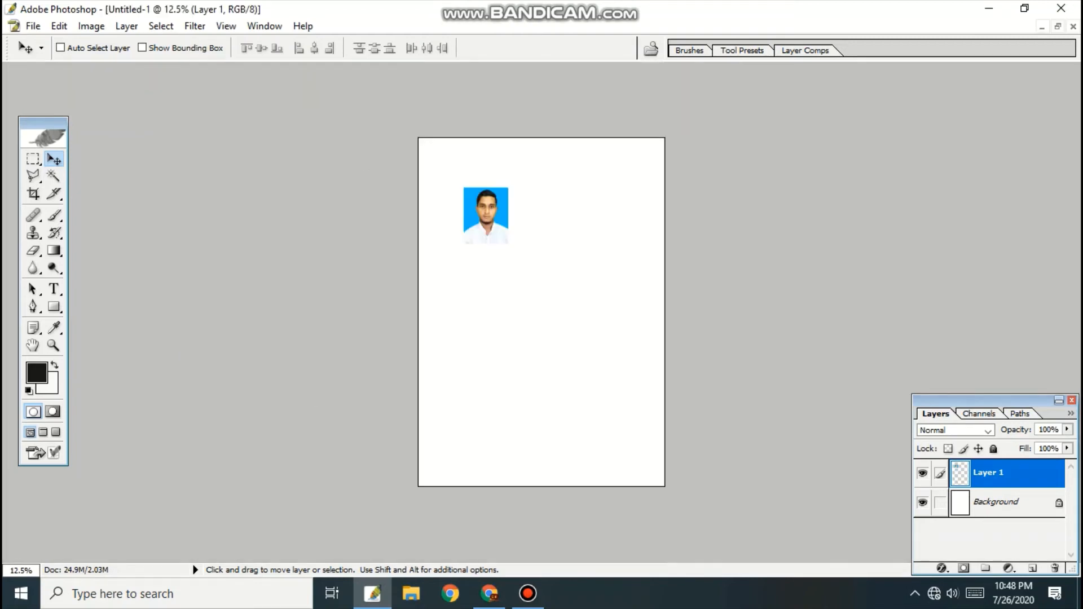
pyautogui.hotkey('ctrl', '+')
pyautogui.hotkey('ctrl', '+')
pyautogui.hotkey('ctrl', '+')
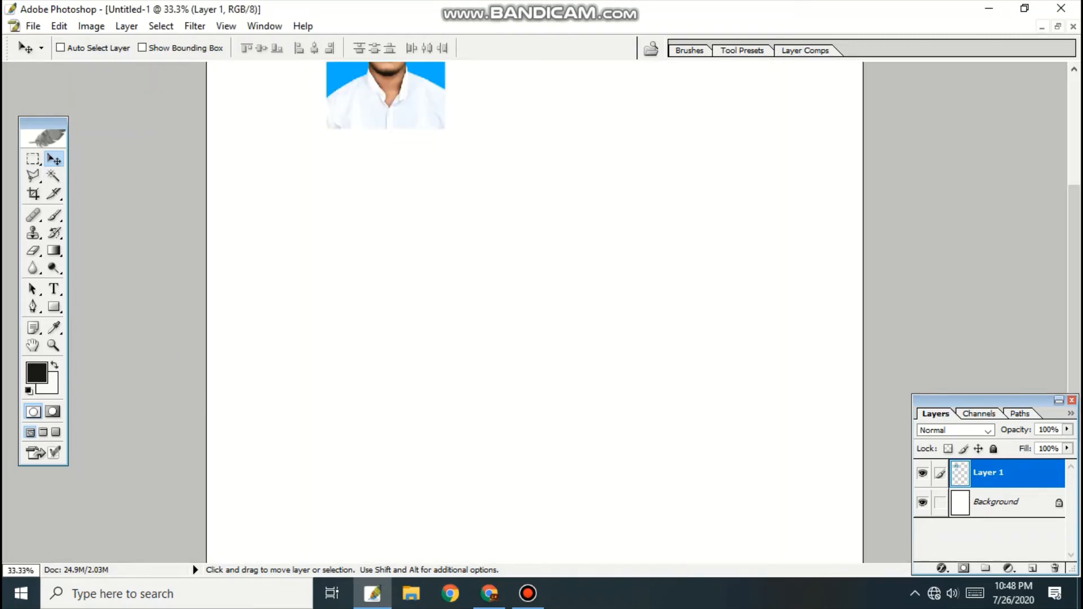
pyautogui.scroll(3, 534, 310)
pyautogui.hotkey('ctrl', '+')
pyautogui.hotkey('ctrl', '+')
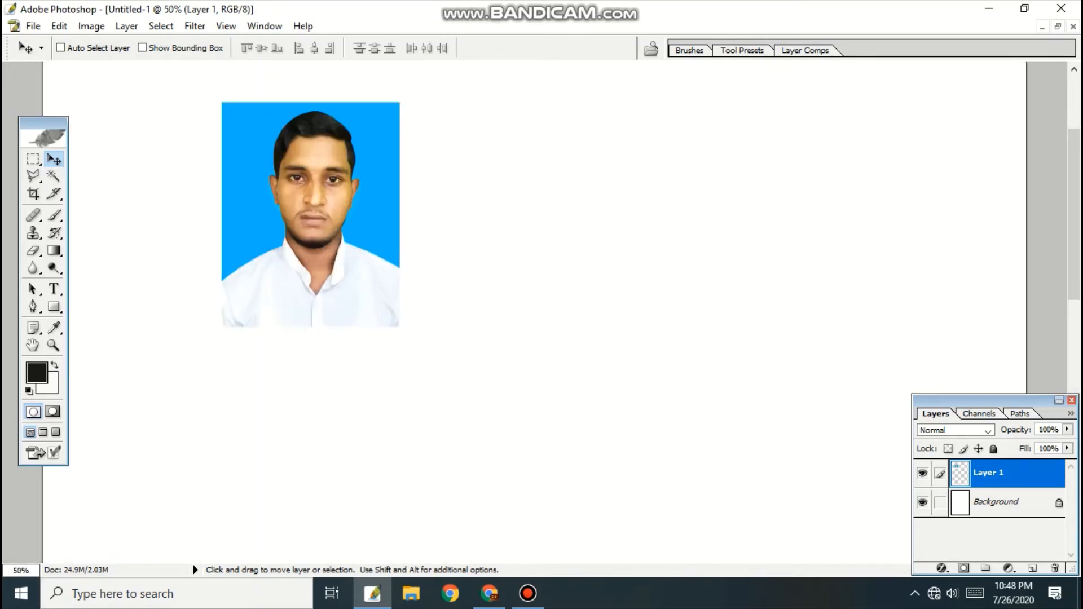
pyautogui.moveTo(339, 226); pyautogui.dragTo(462, 267)
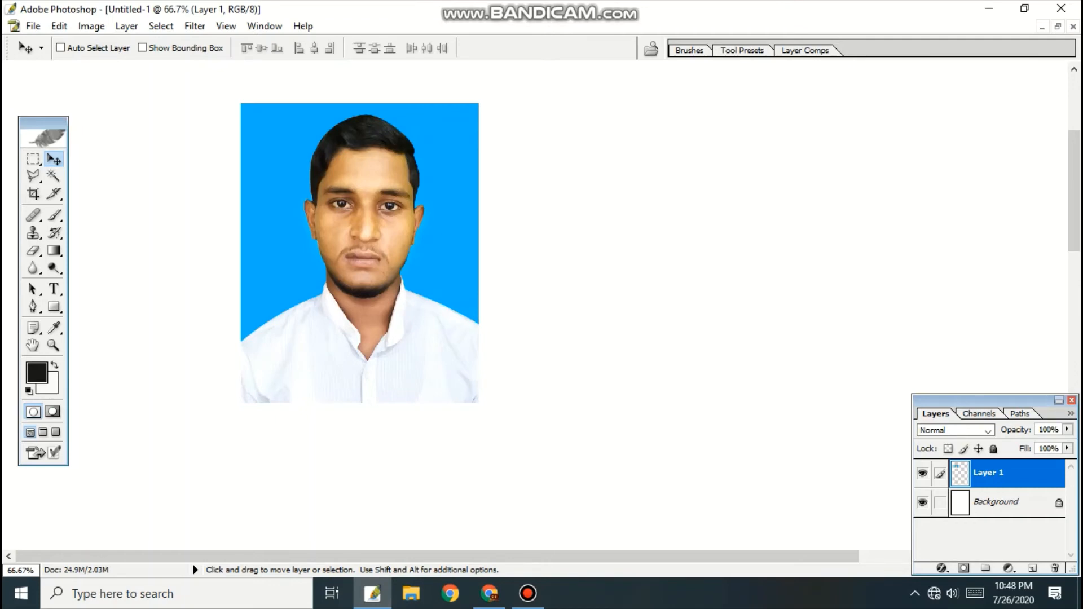
# Examine the placed photo's white lower edges against the A4 page at full-page and enlarged magnifications.
pyautogui.hotkey('ctrl', '-')
pyautogui.hotkey('ctrl', '-')
pyautogui.hotkey('ctrl', '-')
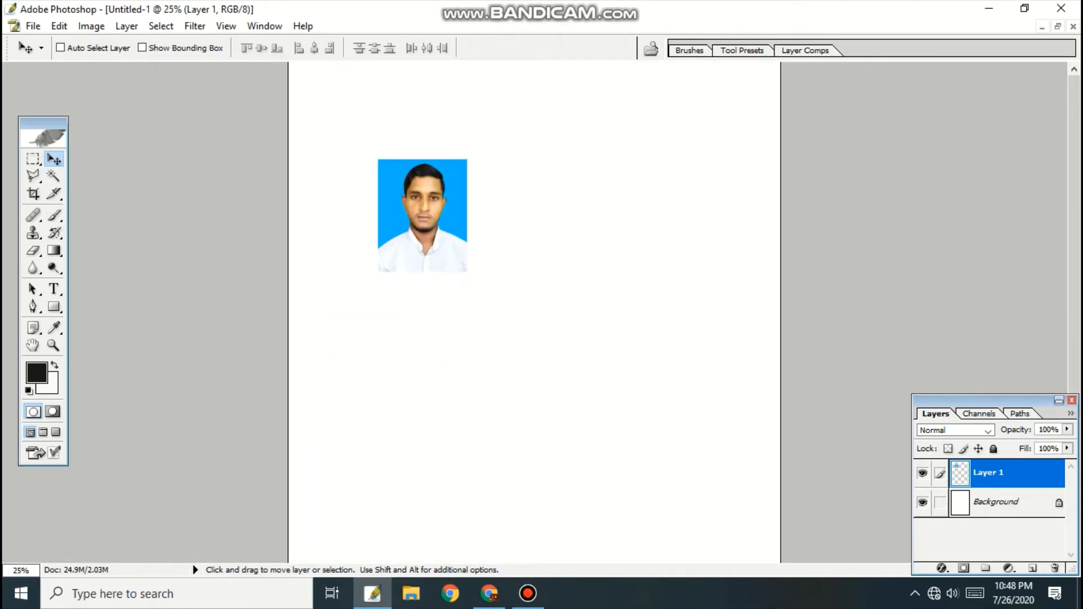
pyautogui.hotkey('ctrl', '+')
pyautogui.hotkey('ctrl', '+')
pyautogui.hotkey('ctrl', '+')
pyautogui.hotkey('ctrl', '+')
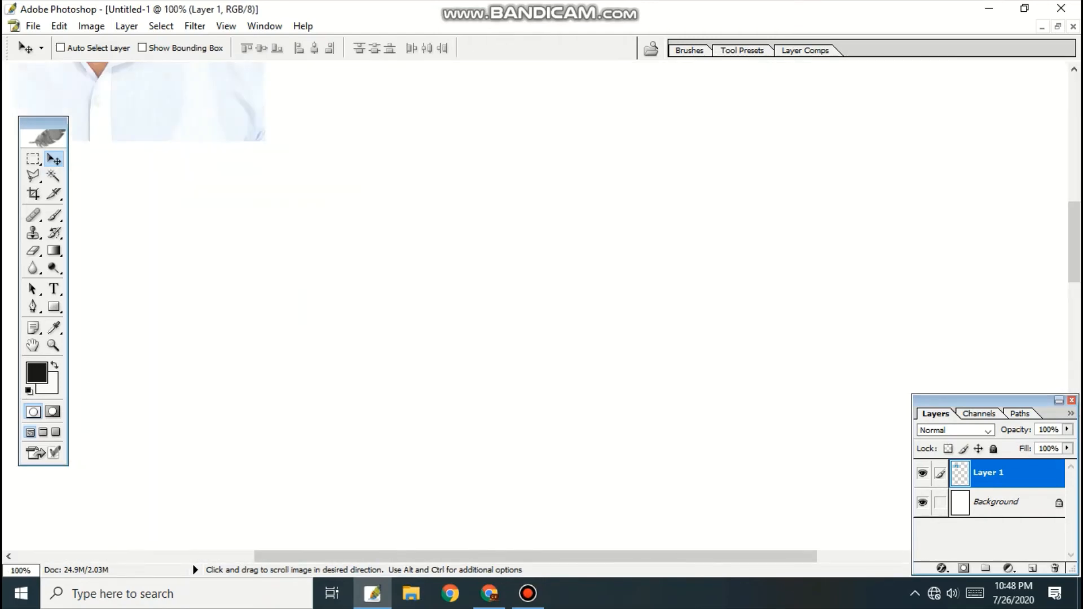
pyautogui.moveTo(315, 226); pyautogui.dragTo(320, 235)
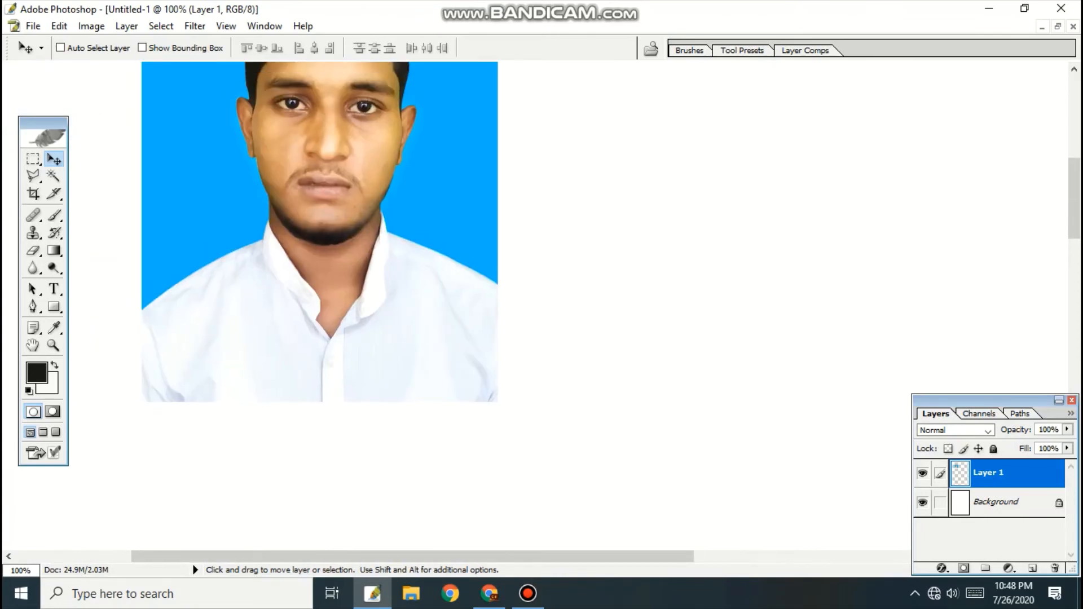
pyautogui.hotkey('ctrl', '-')
pyautogui.hotkey('ctrl', '-')
pyautogui.hotkey('ctrl', '-')
pyautogui.hotkey('ctrl', '-')
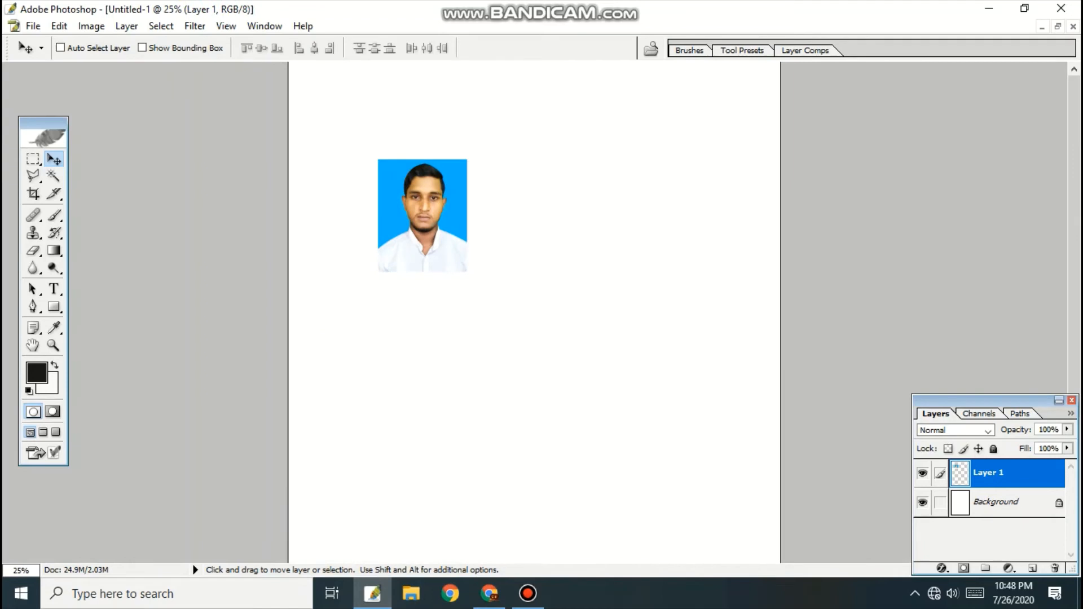
# Restore the A4 document to a floating window and delete its photo layer, Layer 1.
pyautogui.click(1057, 27)
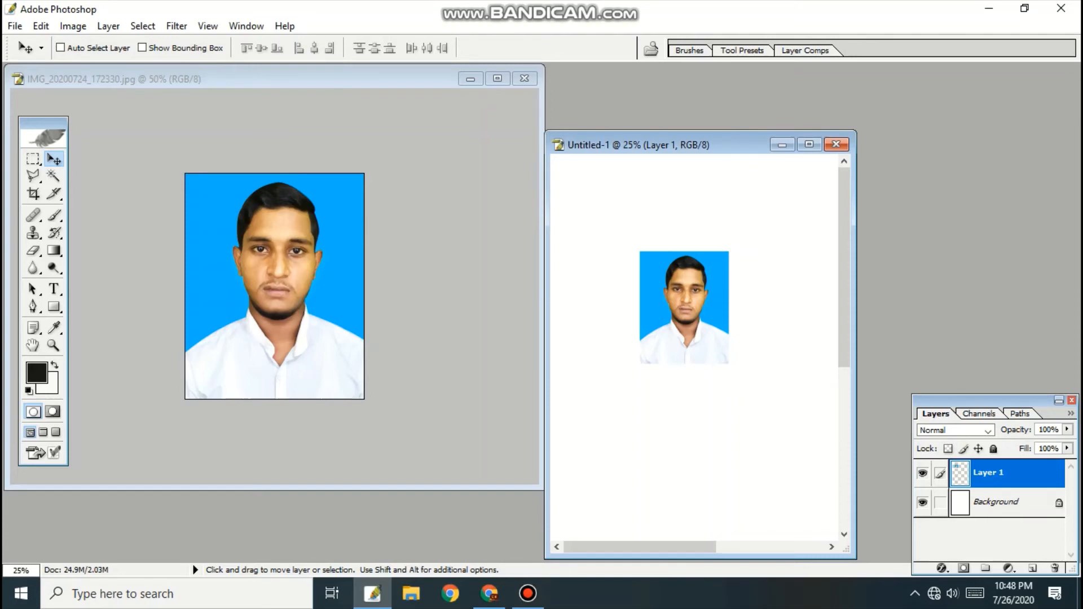
pyautogui.click(1054, 568)
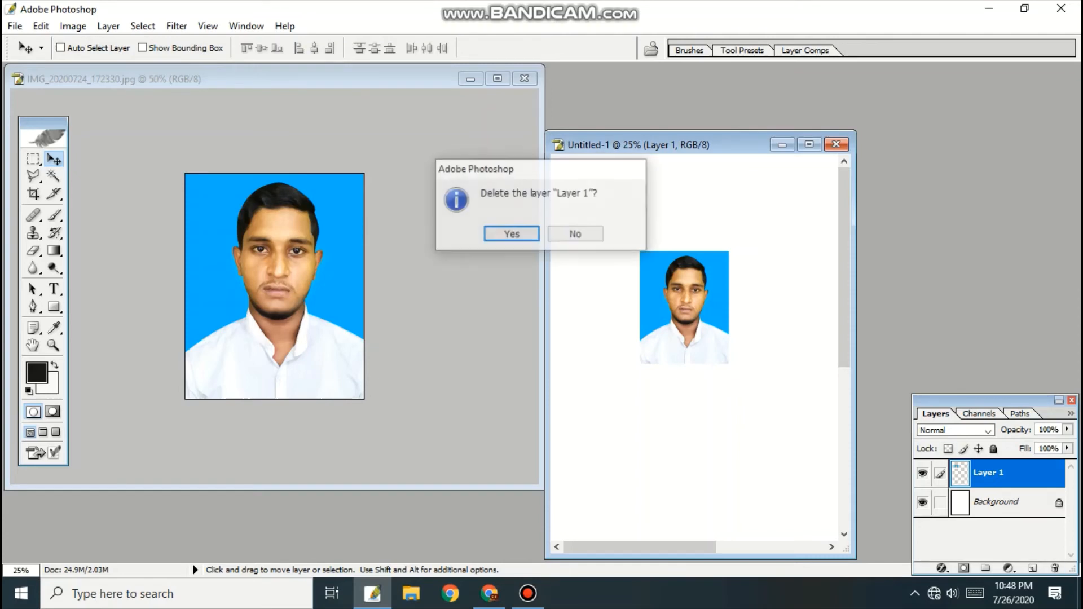
pyautogui.press('Return')
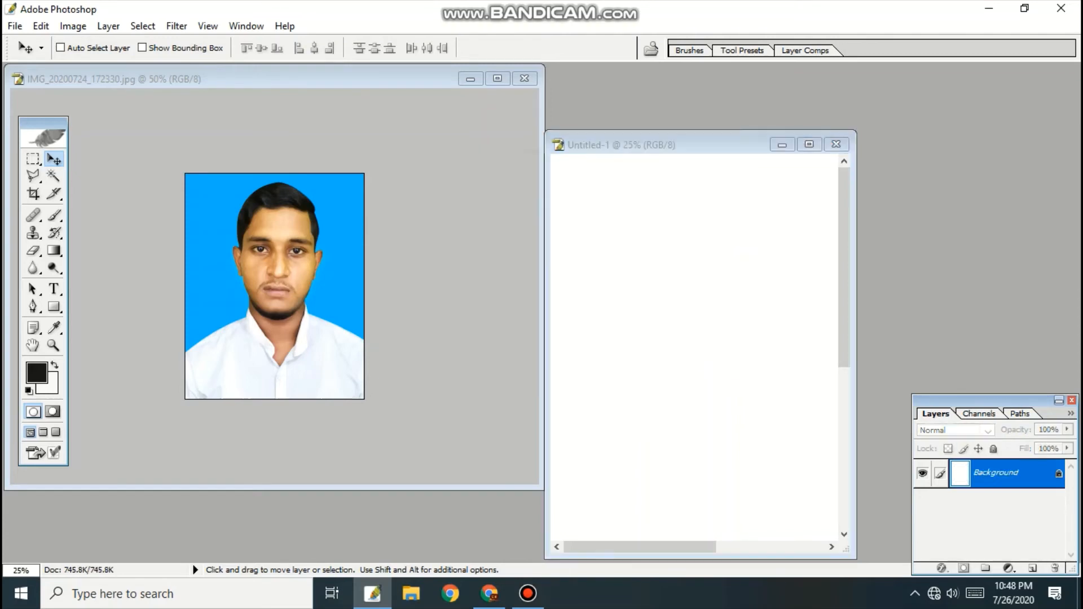
# Switch to the original photo document, maximize it and convert its Background into a regular layer named Layer 0.
pyautogui.hotkey('ctrl', 'Tab')
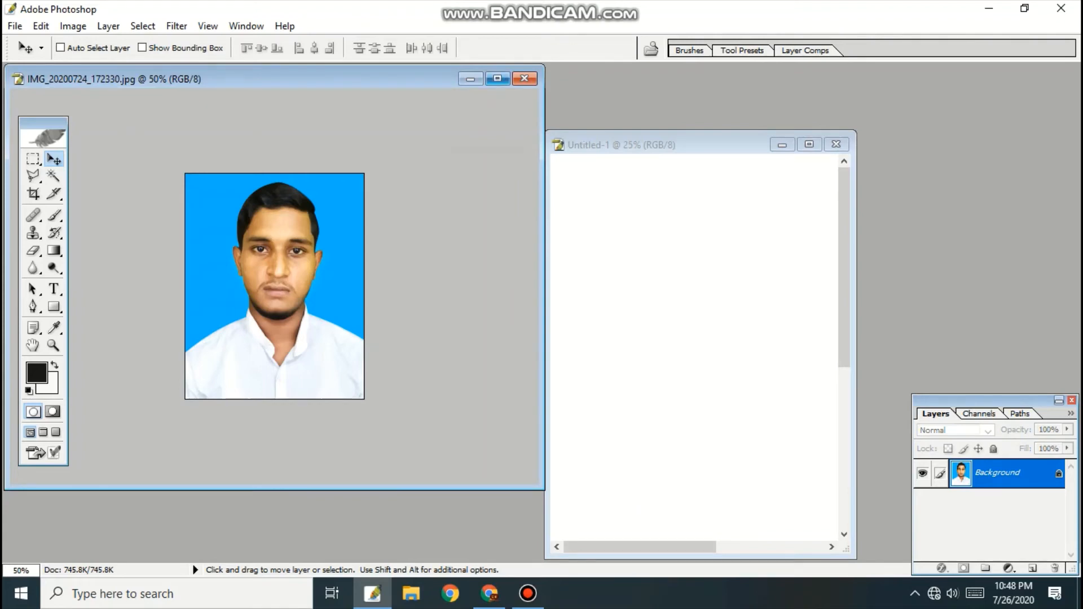
pyautogui.click(497, 79)
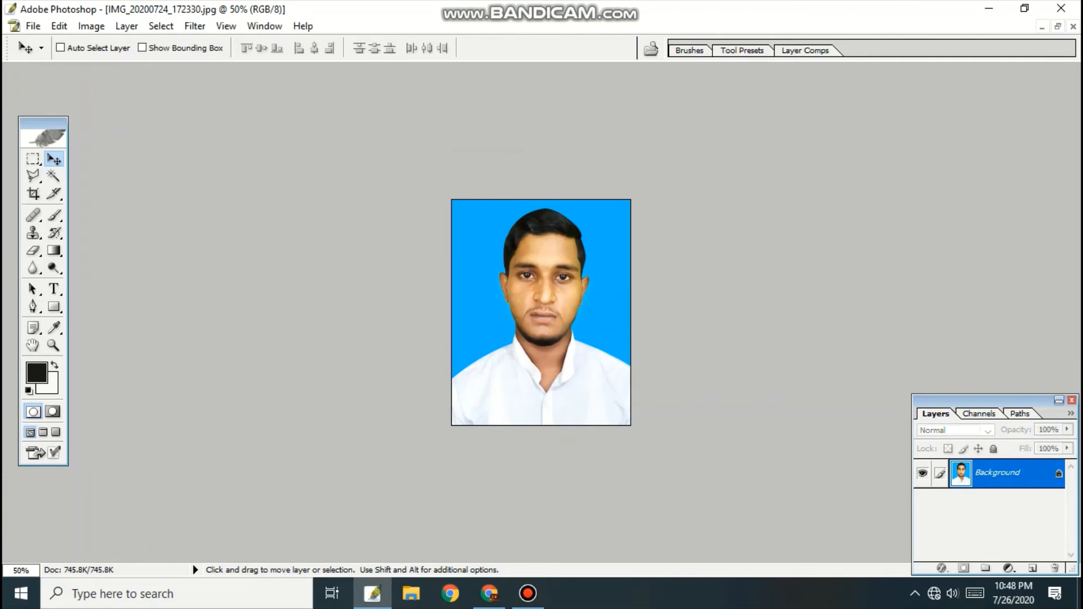
pyautogui.doubleClick(997, 472)
pyautogui.press('Return')
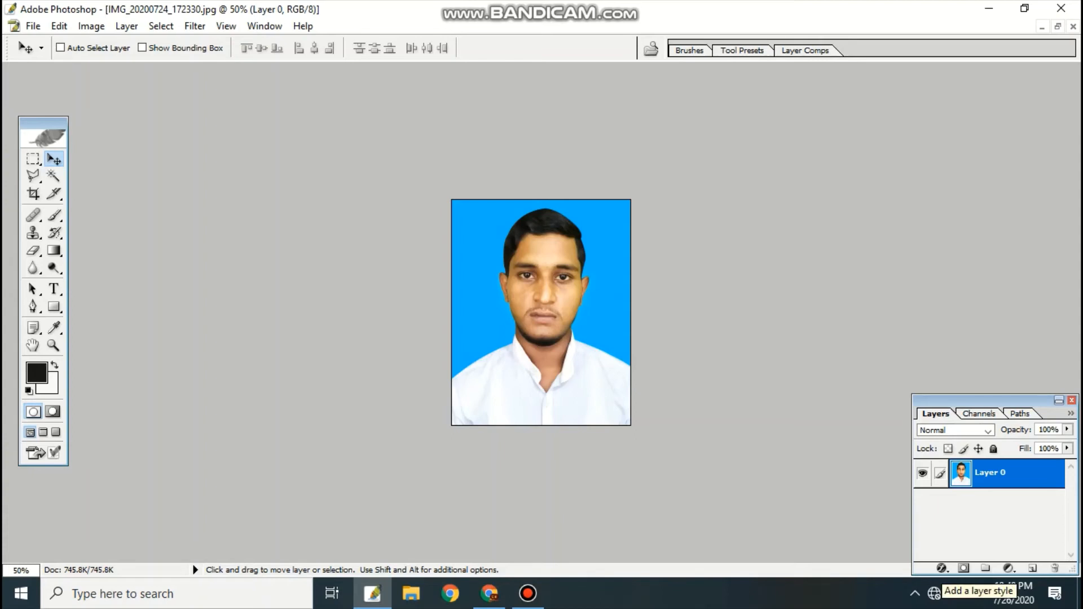
# Add a solid black outside Stroke style to the photo's Layer 0 and lower the stroke size by two pixels.
pyautogui.click(940, 568)
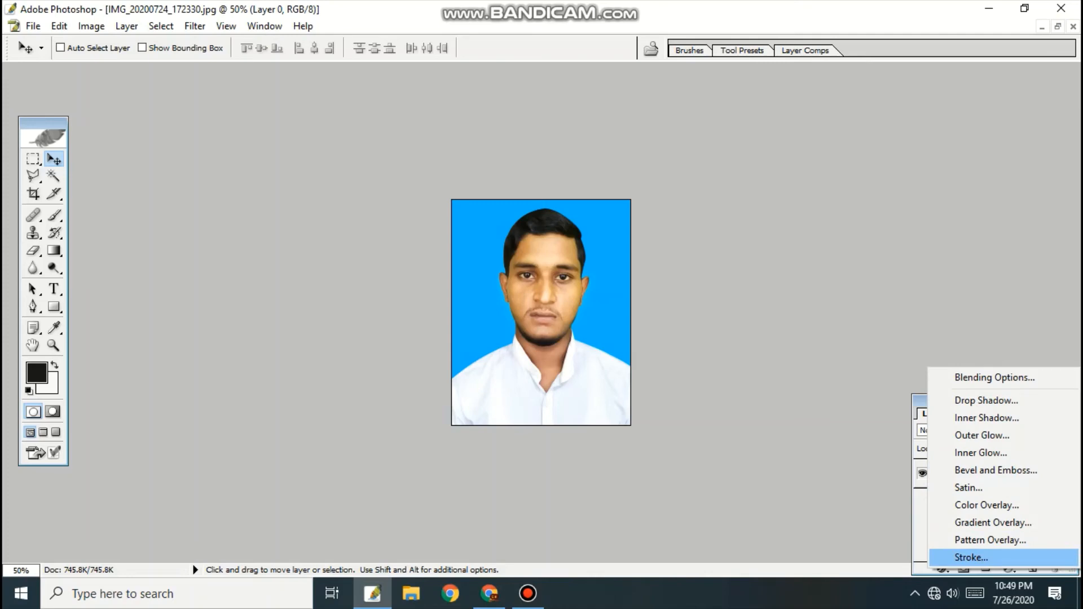
pyautogui.click(971, 557)
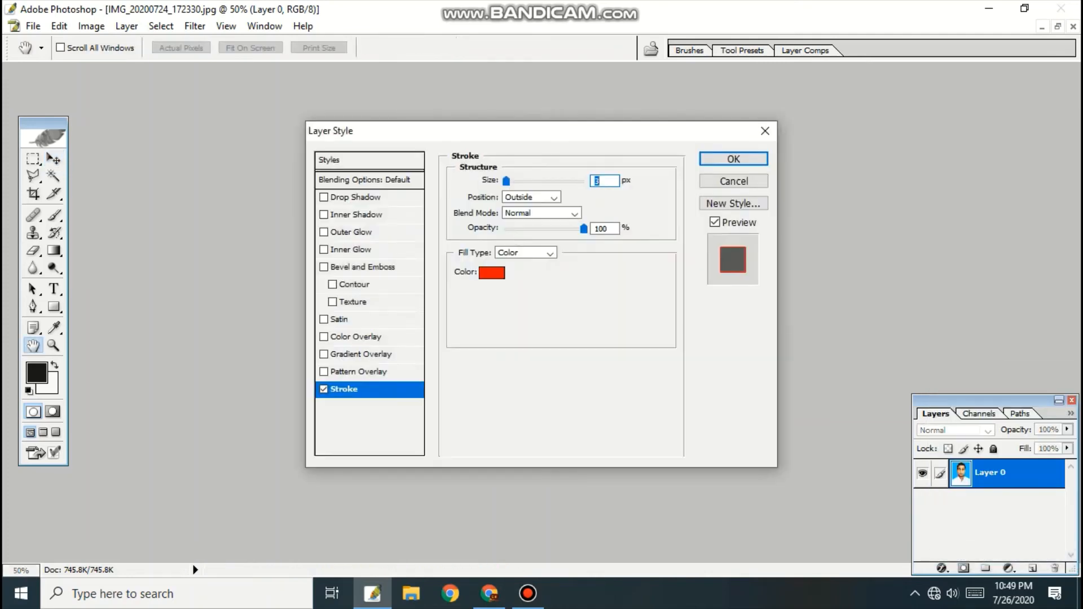
pyautogui.moveTo(557, 138); pyautogui.dragTo(801, 181)
pyautogui.click(735, 316)
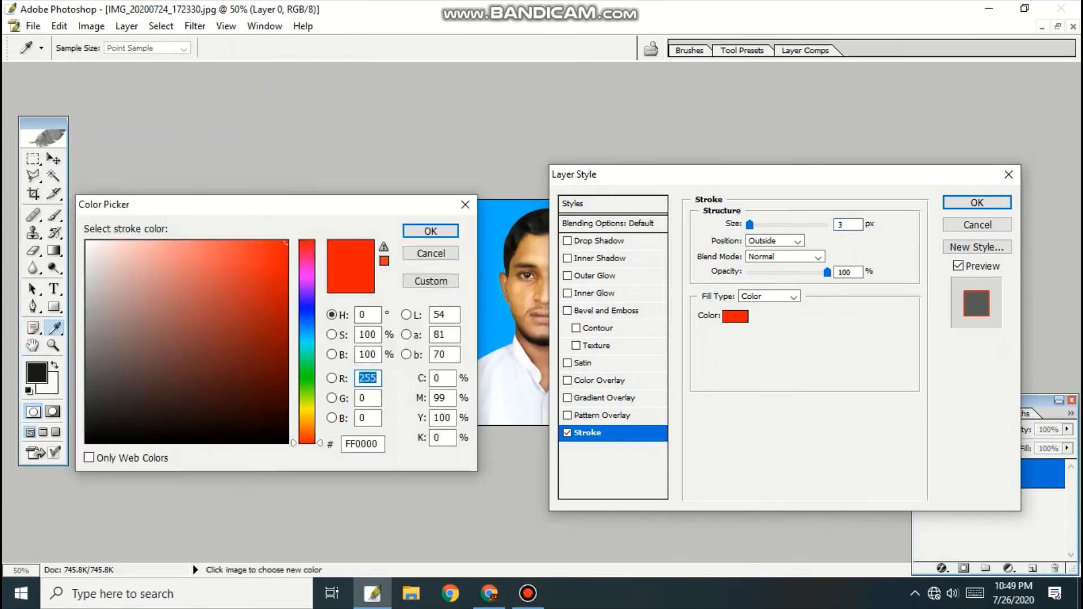
pyautogui.write('0606')
pyautogui.press('Return')
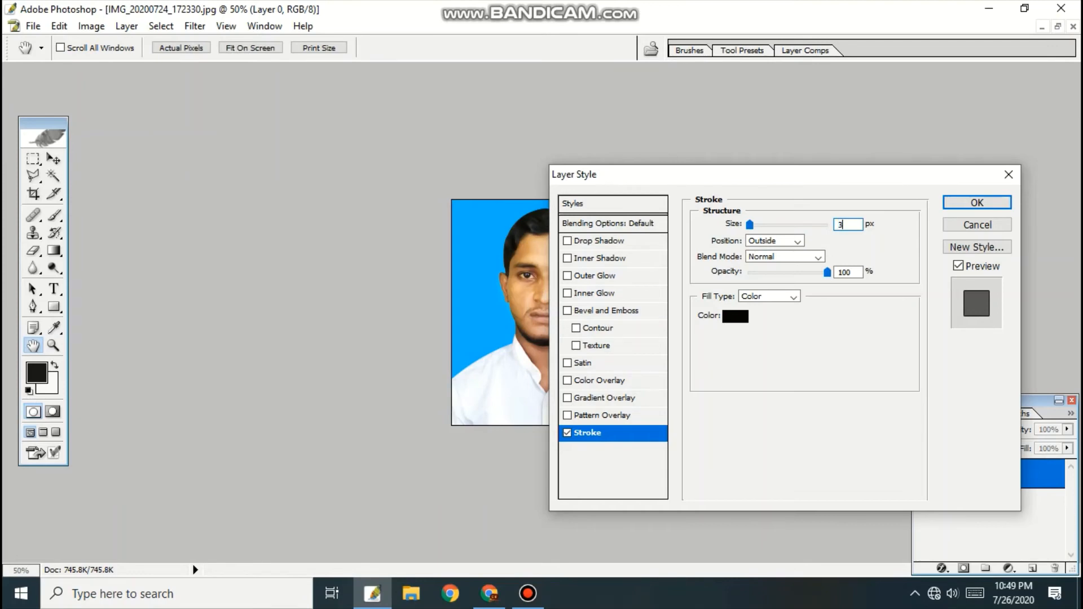
pyautogui.press('Down')
pyautogui.press('Down')
pyautogui.press('Return')
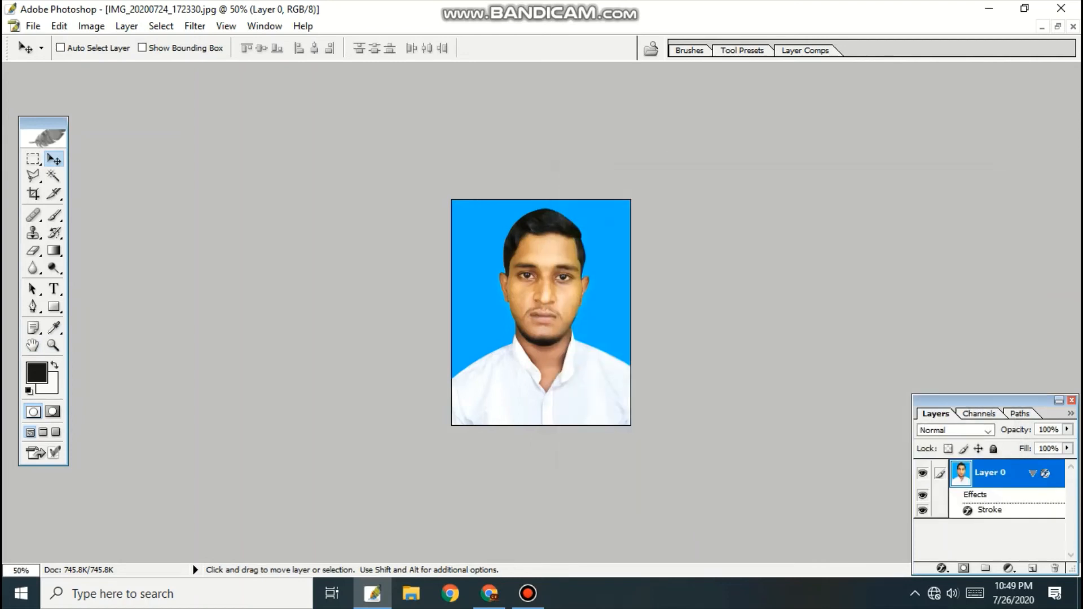
# Check the outlined photo at 100% and restore it to a floating window beside the A4 page.
pyautogui.hotkey('ctrl', '+')
pyautogui.hotkey('ctrl', '+')
pyautogui.press('space')
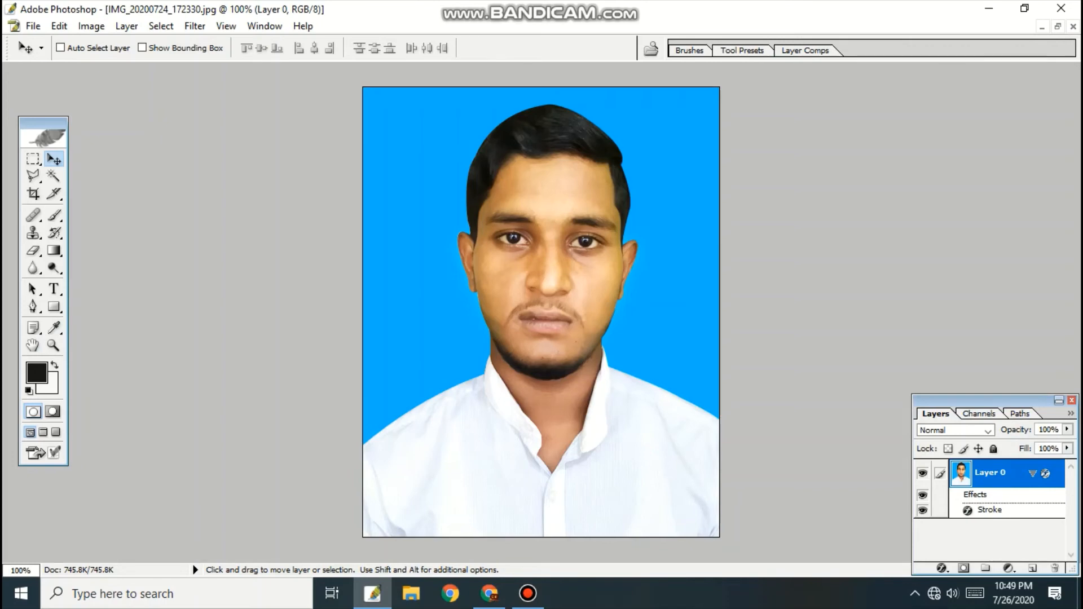
pyautogui.click(1058, 26)
pyautogui.press('alt')
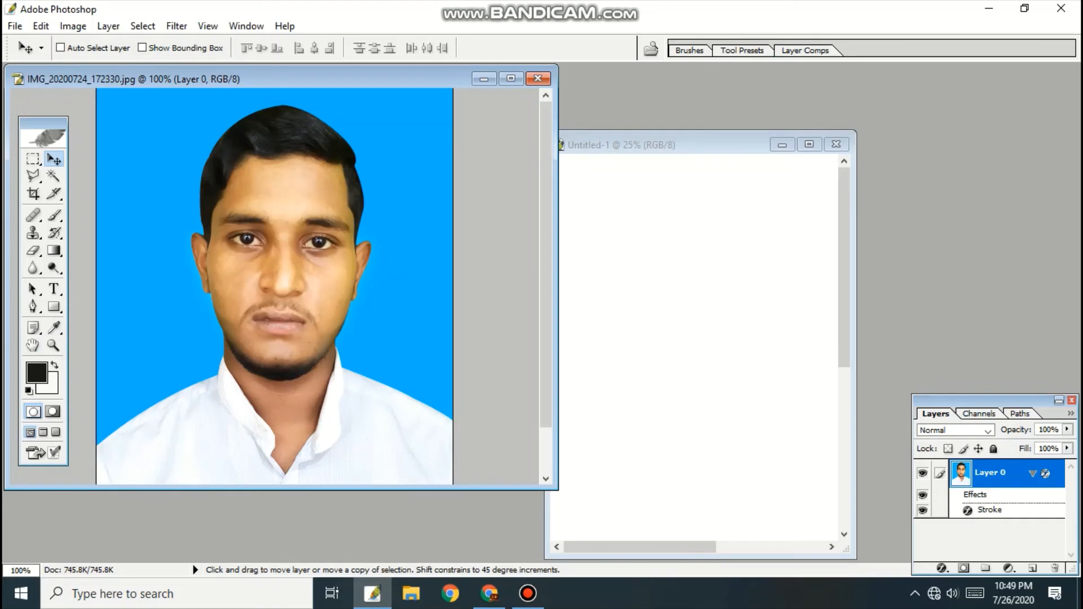
pyautogui.moveTo(271, 282); pyautogui.dragTo(637, 308)
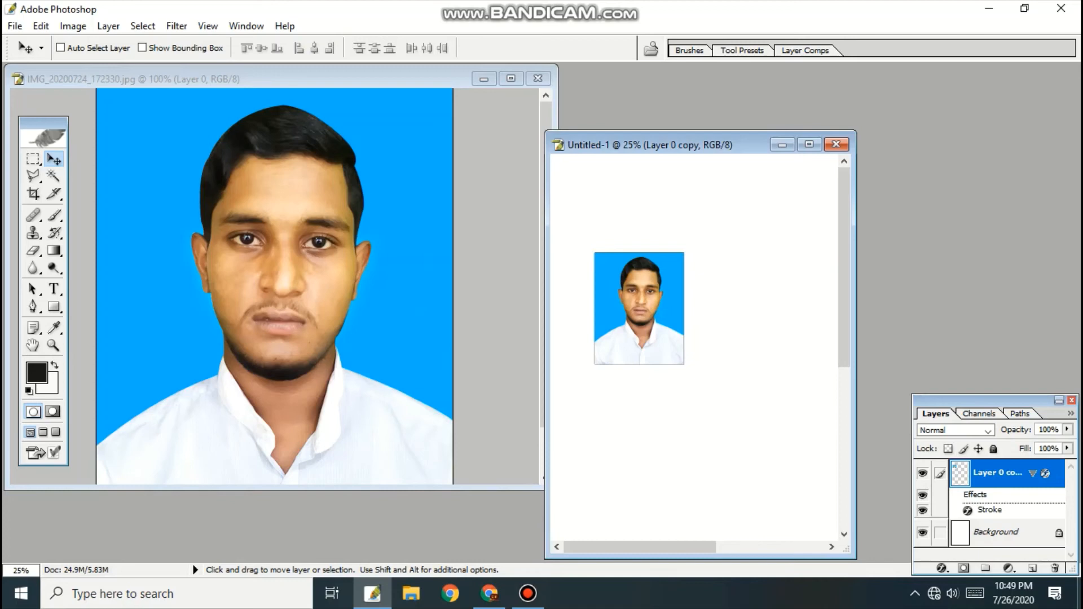
pyautogui.press('Delete')
pyautogui.press('Return')
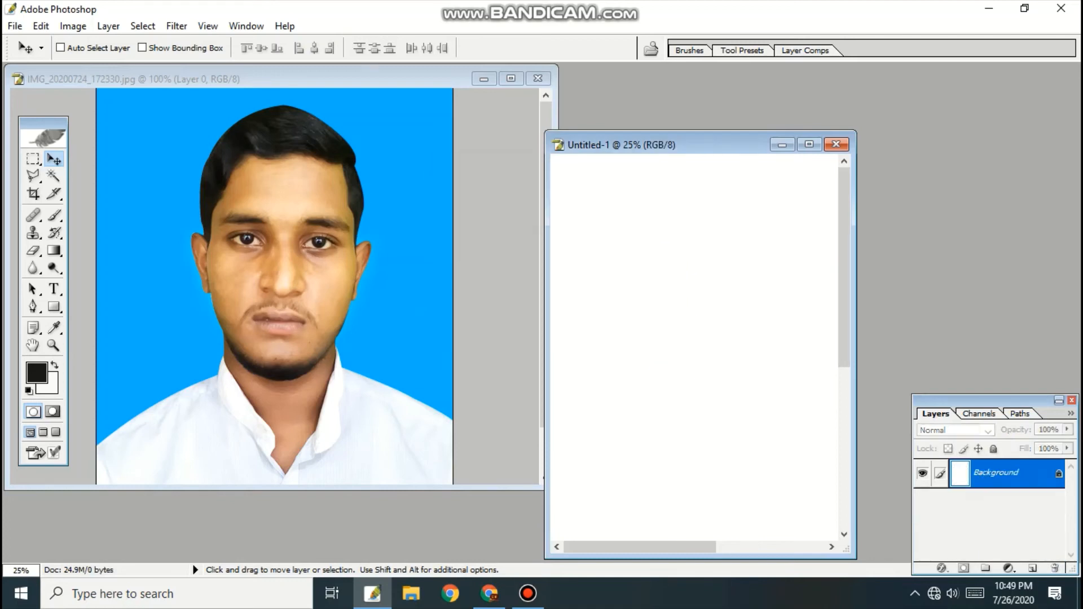
# Copy the outlined photo onto the blank A4 page's upper left area with the Move tool and maximize the A4 document.
pyautogui.hotkey('ctrl', 'Tab')
pyautogui.moveTo(271, 282); pyautogui.dragTo(627, 223)
pyautogui.click(809, 144)
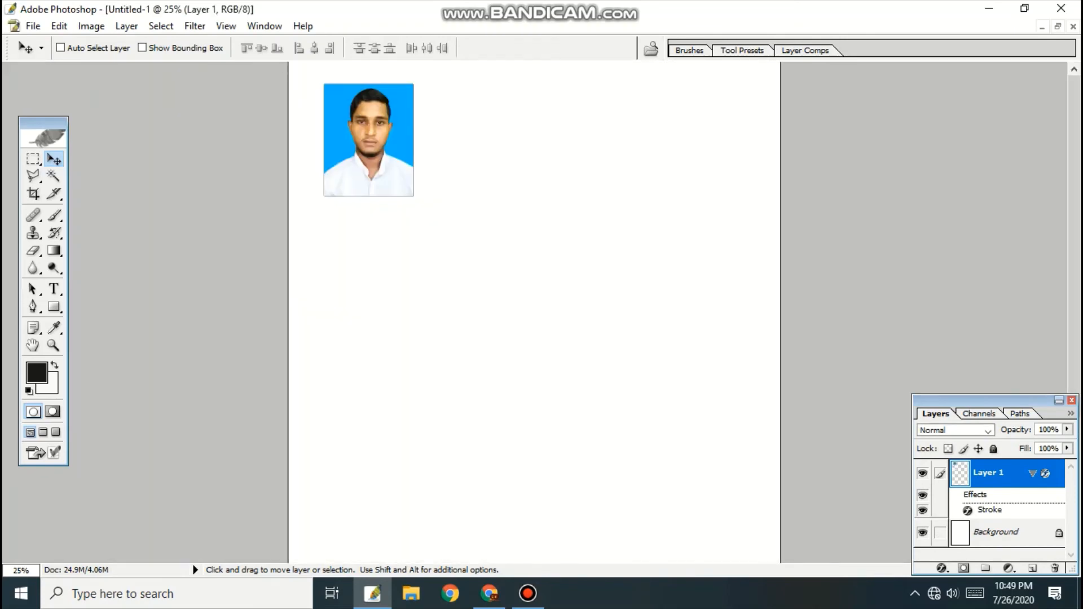
# Examine the black outline around the placed photo on the A4 page up to 100% magnification.
pyautogui.hotkey('ctrl', '+')
pyautogui.hotkey('ctrl', '+')
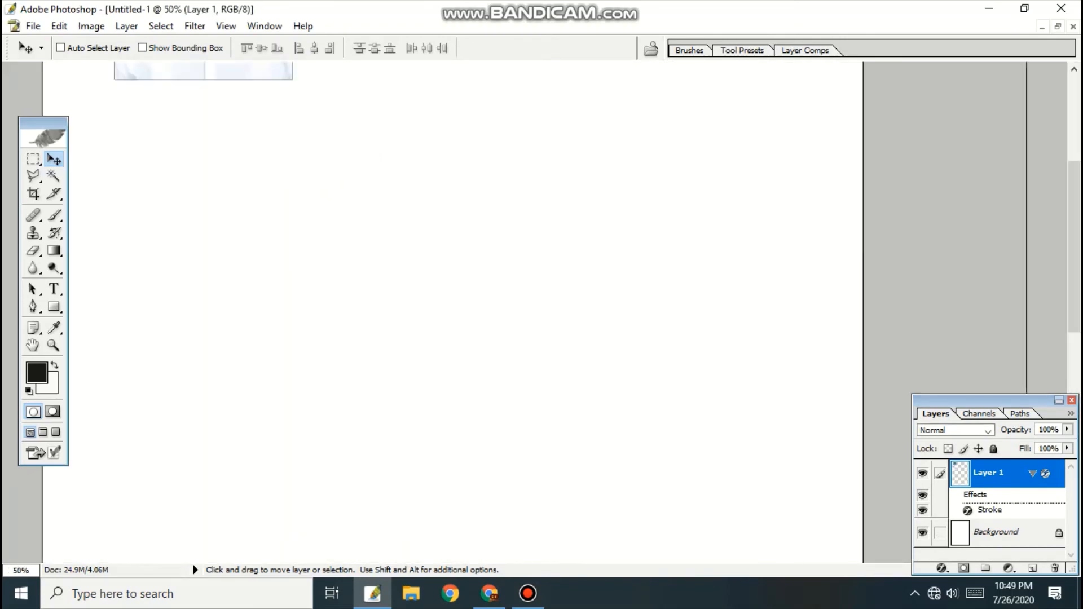
pyautogui.scroll(3, 507, 225)
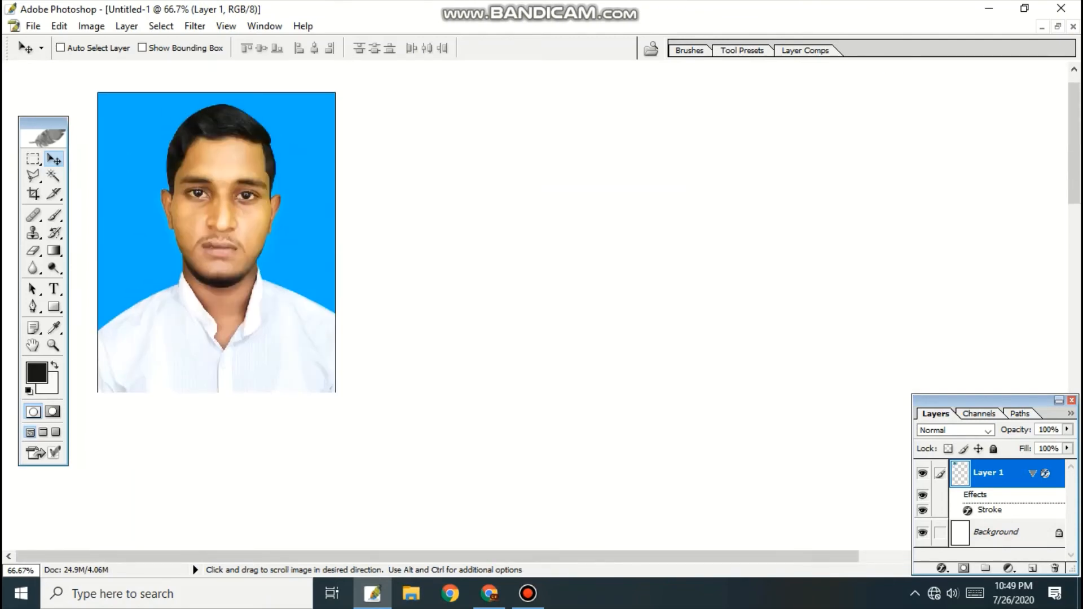
pyautogui.hotkey('ctrl', '+')
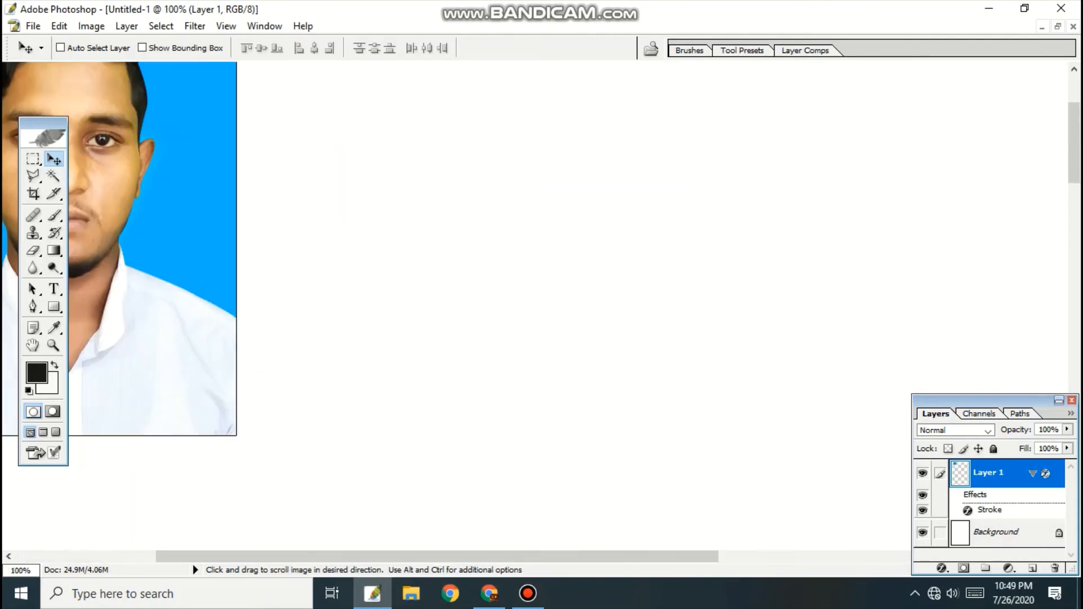
pyautogui.moveTo(282, 254); pyautogui.dragTo(547, 231)
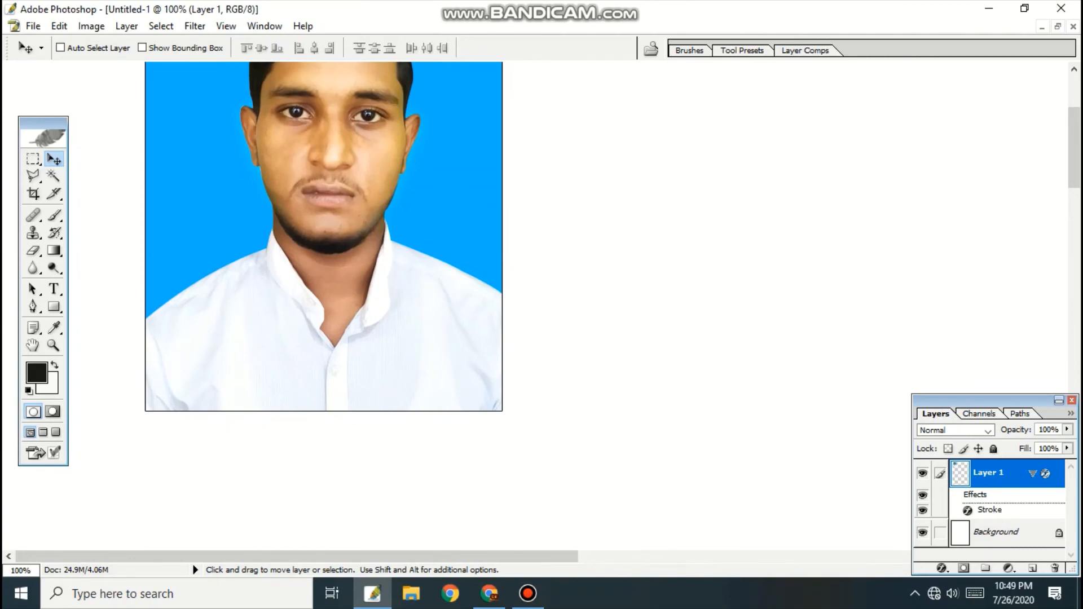
pyautogui.hotkey('ctrl', '-')
pyautogui.hotkey('ctrl', '-')
pyautogui.hotkey('ctrl', '-')
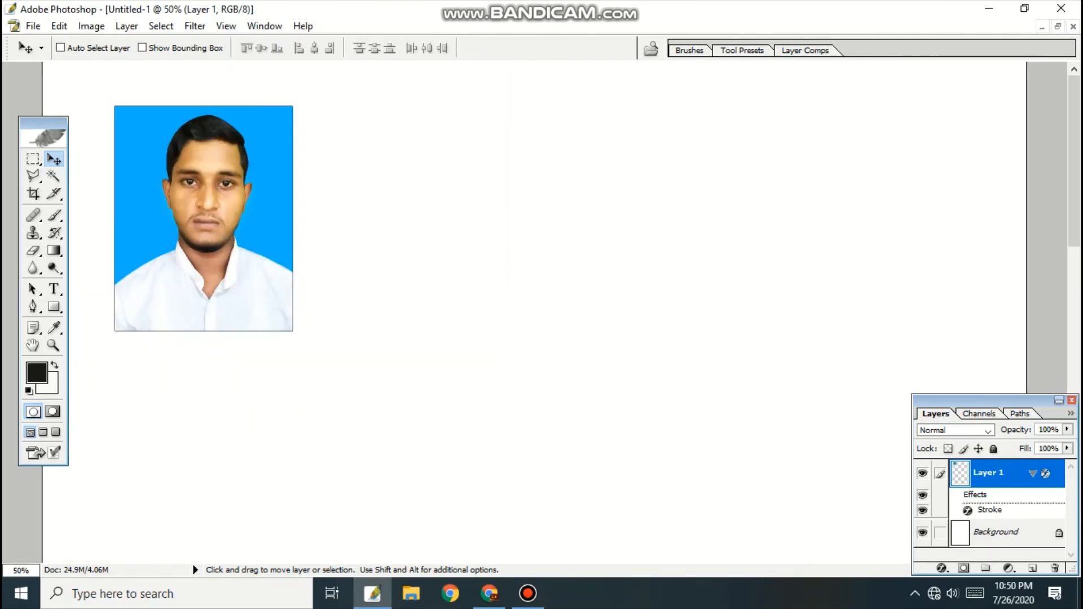
# Move the photo close to the A4 page's upper left corner, placing it with Free Transform at X 250.5 px, Y 335.5 px.
pyautogui.hotkey('ctrl', '-')
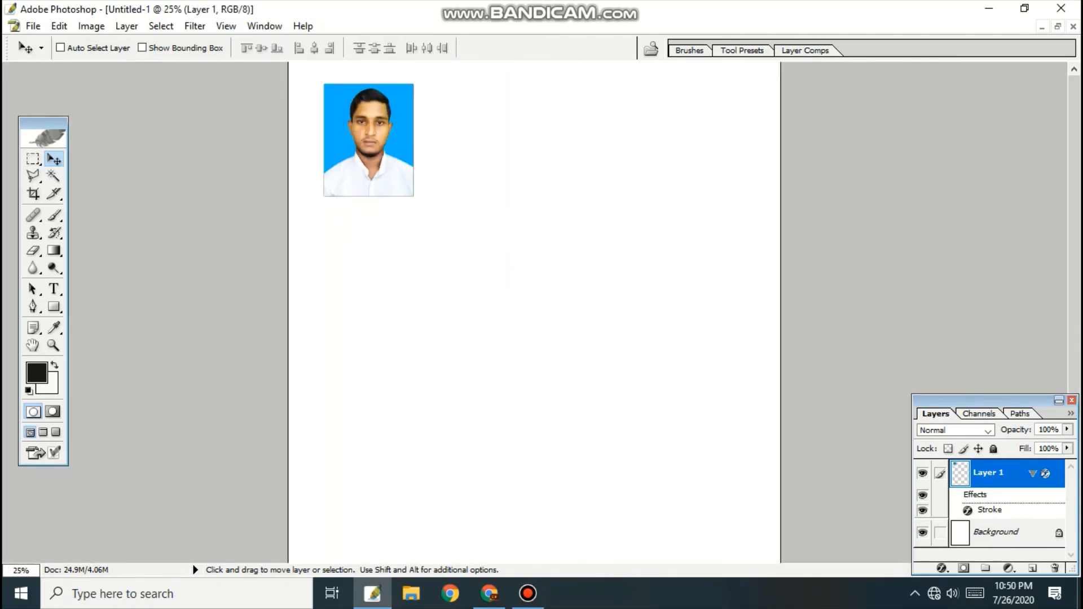
pyautogui.hotkey('ctrl', '-')
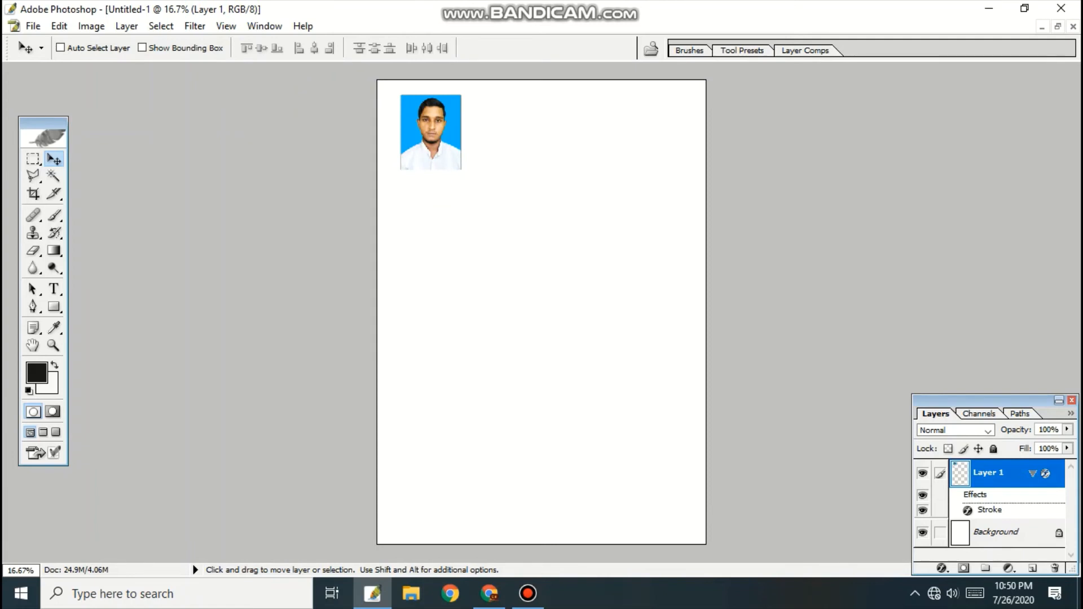
pyautogui.moveTo(430, 132); pyautogui.dragTo(415, 124)
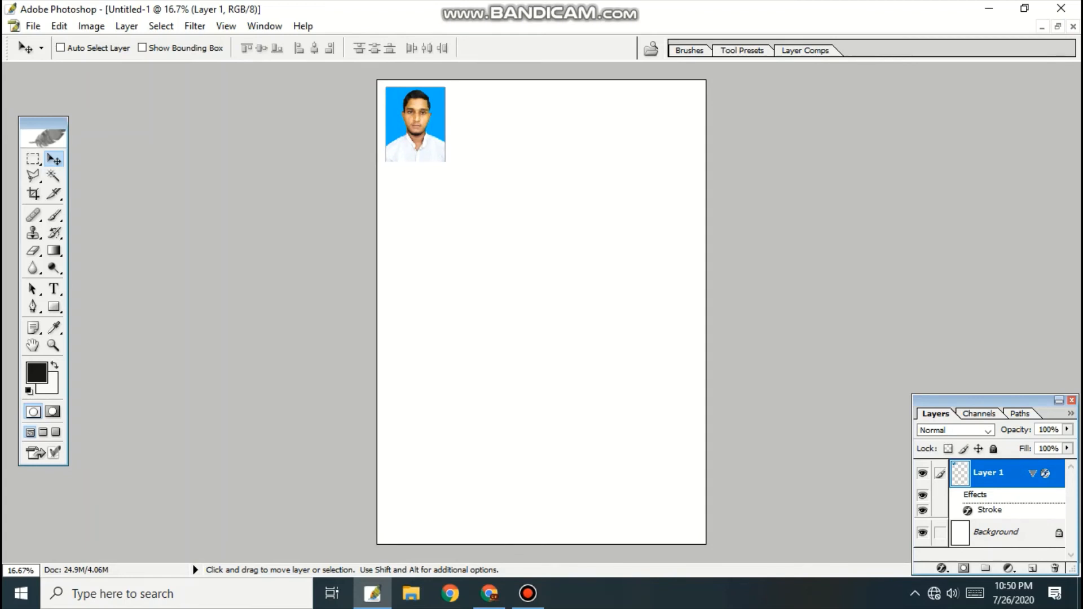
pyautogui.hotkey('ctrl', 't')
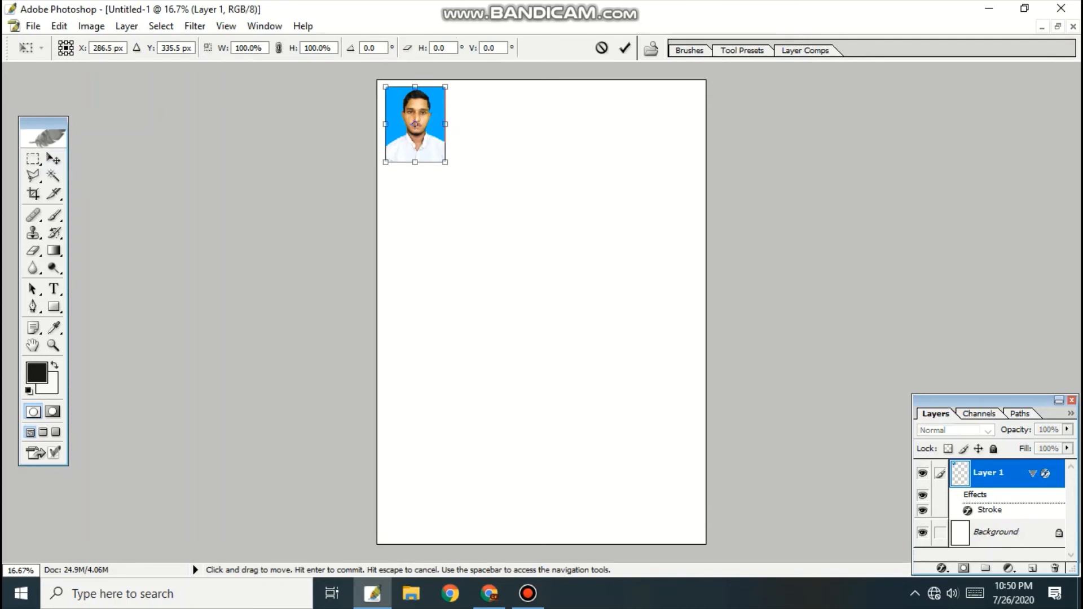
pyautogui.moveTo(415, 124); pyautogui.dragTo(410, 124)
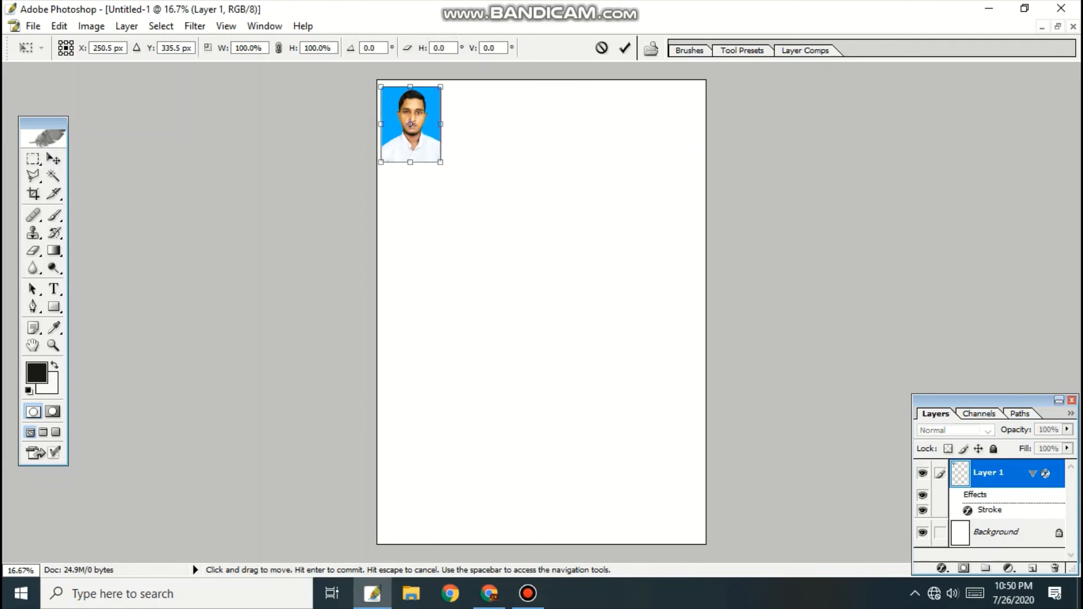
pyautogui.press('Return')
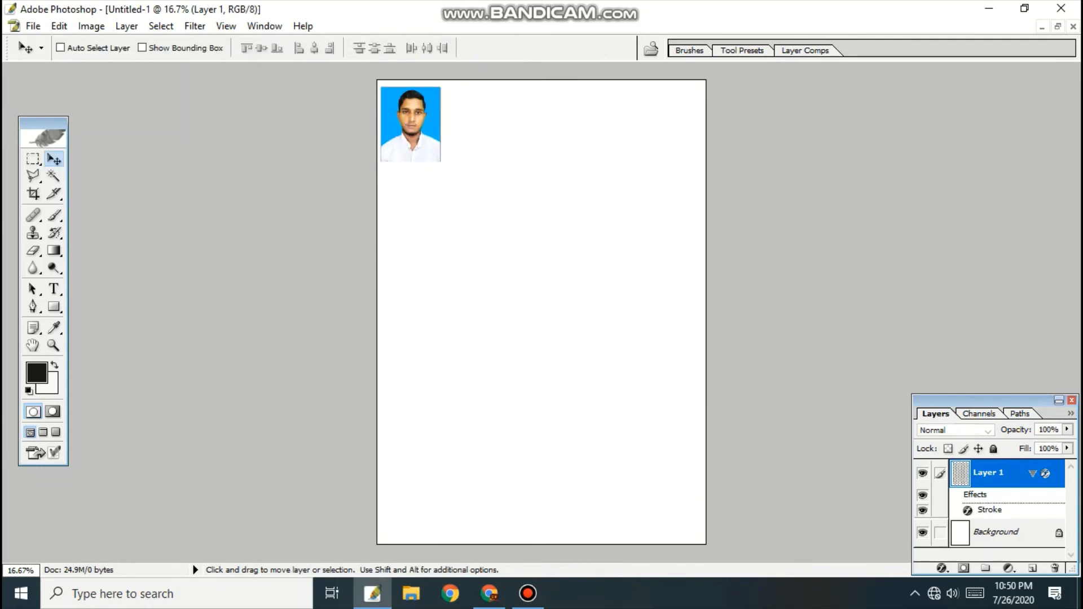
# Duplicate the photo along the A4 page's upper edge into a row of four, aligning the fourth at X 1686.5 px, Y 335.5 px.
pyautogui.hotkey('ctrl', '+')
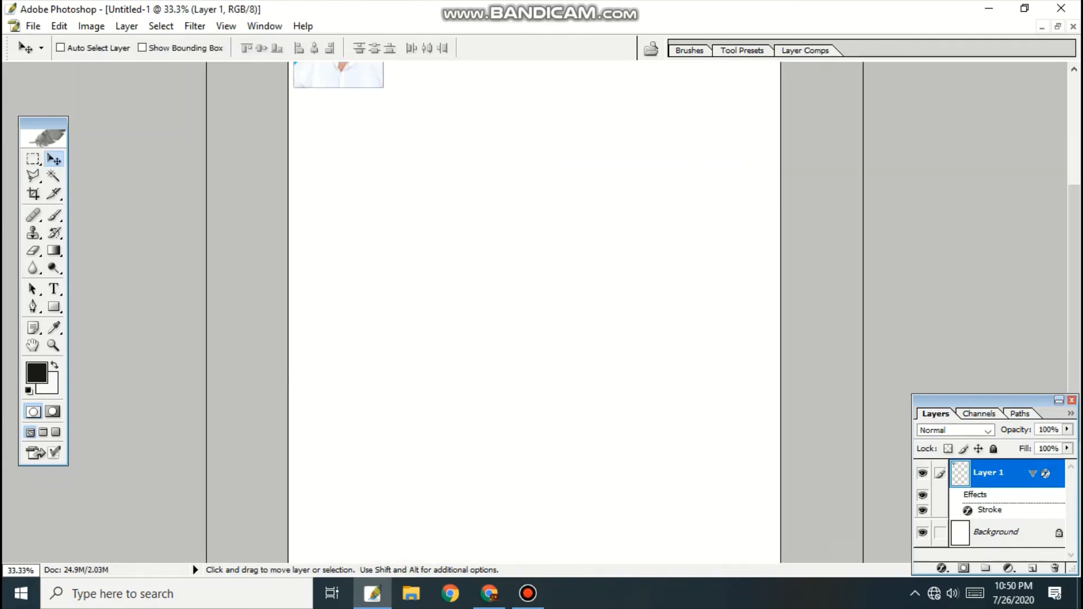
pyautogui.scroll(5, 535, 310)
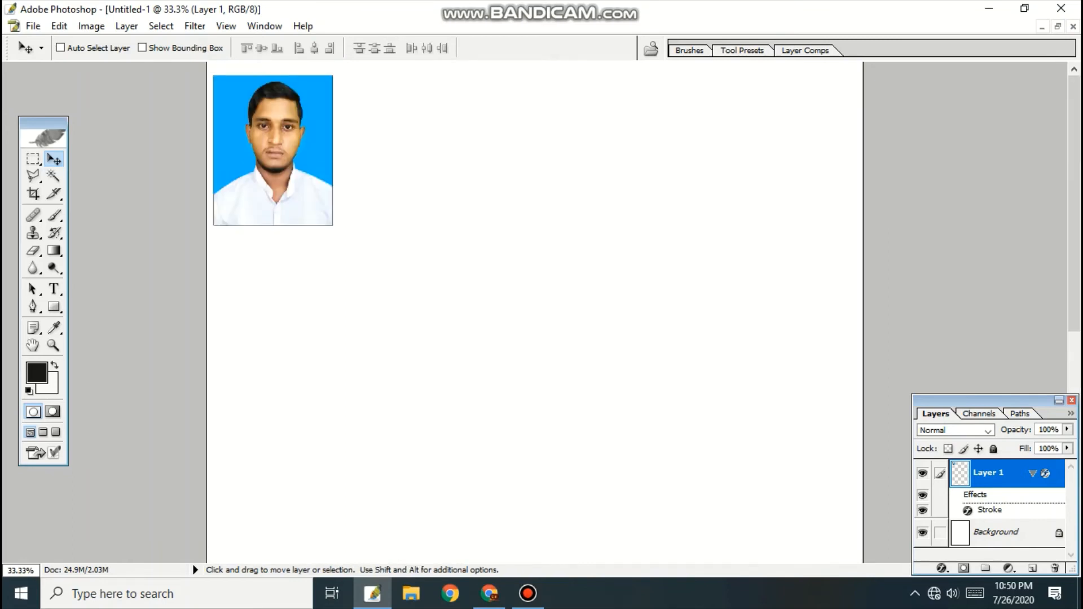
pyautogui.press('alt')
pyautogui.press('alt')
pyautogui.press('alt')
pyautogui.moveTo(273, 150); pyautogui.dragTo(652, 151)
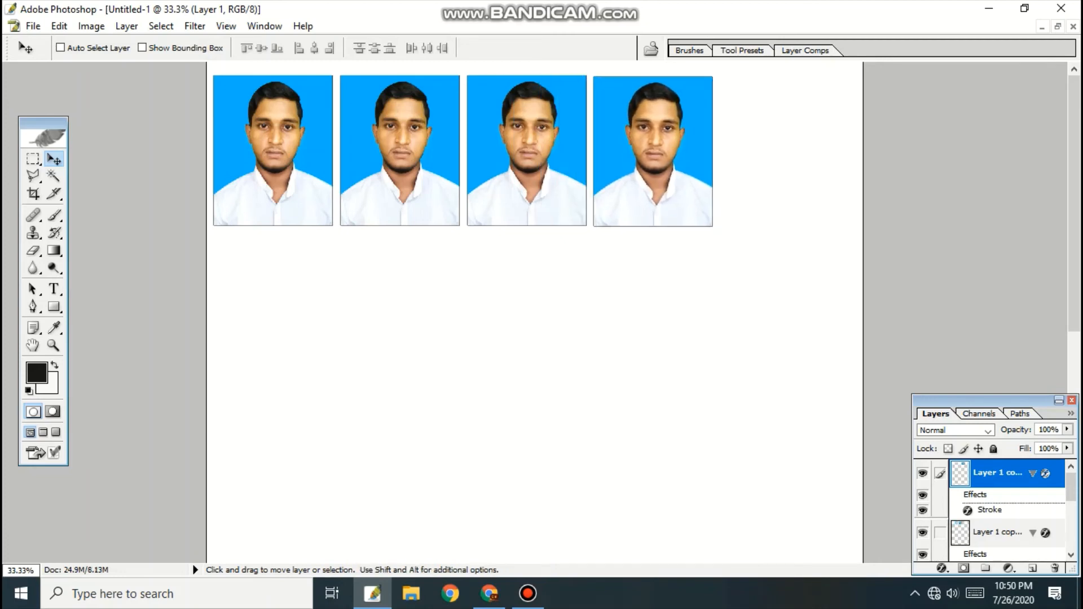
pyautogui.hotkey('ctrl', 't')
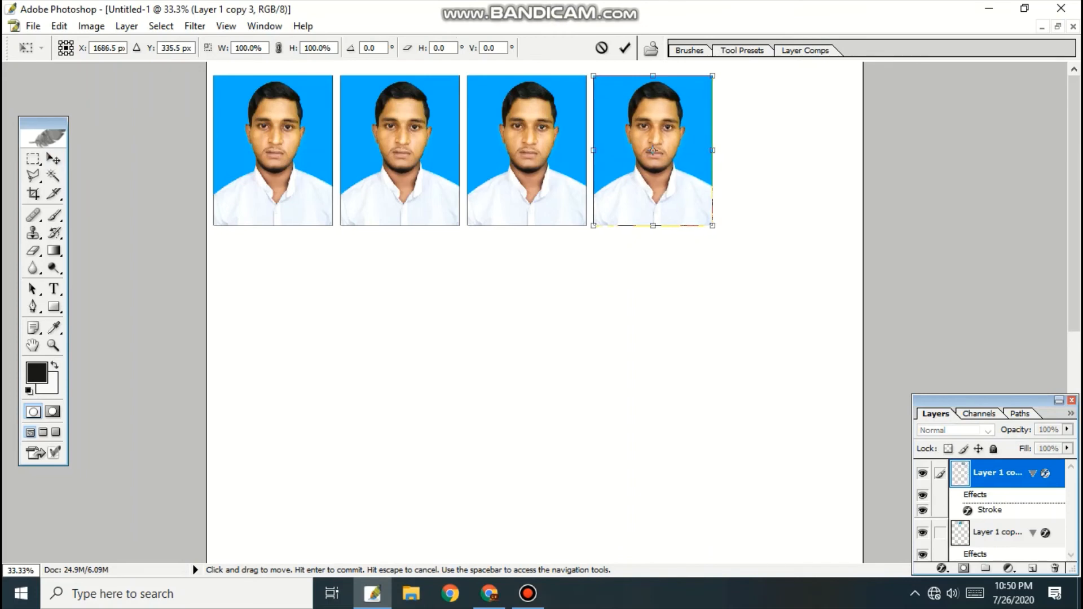
pyautogui.press('Return')
# Try a fifth copy at the row's end, aligned at X 2163.5 px, Y 335.5 px, and delete it.
pyautogui.moveTo(652, 150); pyautogui.dragTo(779, 149)
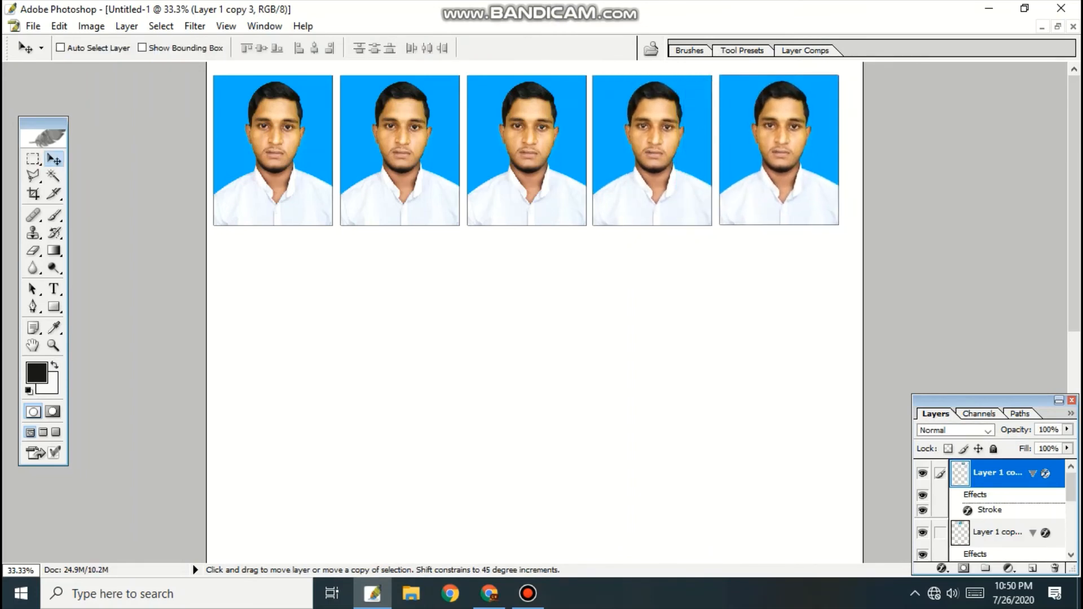
pyautogui.hotkey('ctrl', 't')
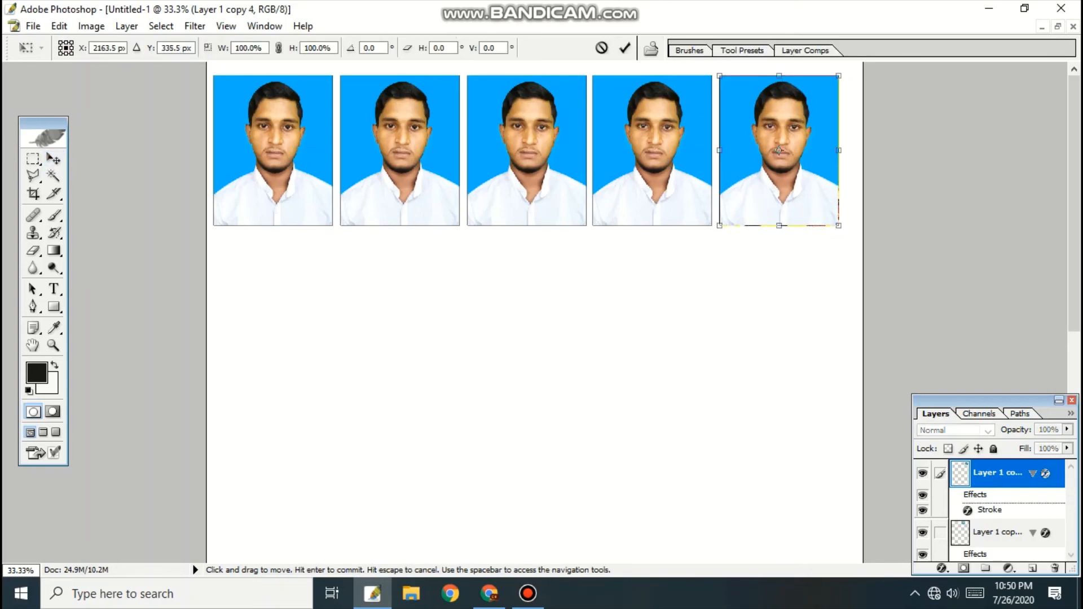
pyautogui.press('Return')
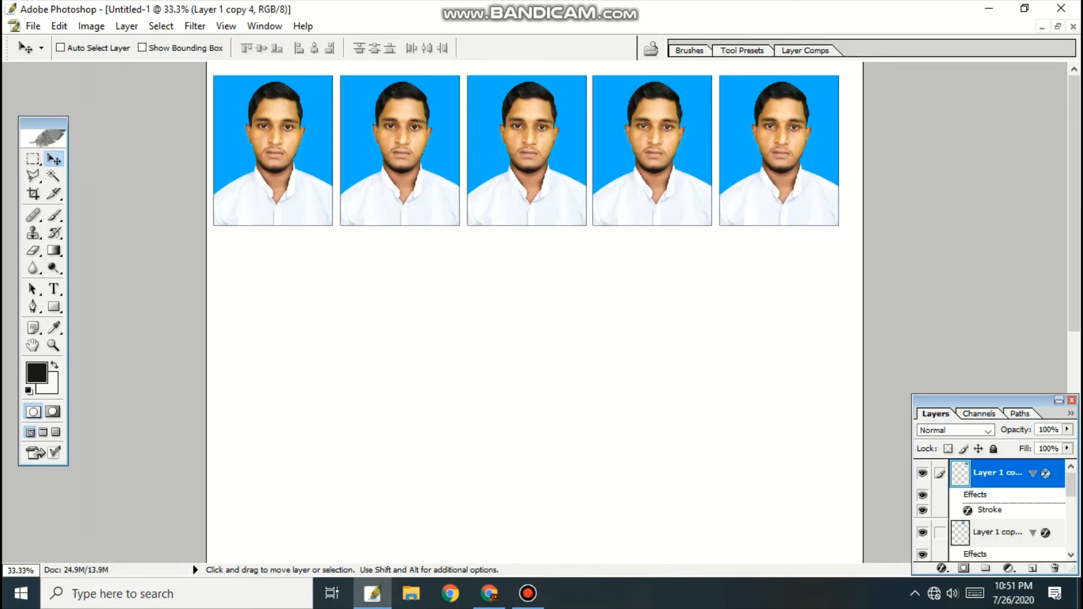
pyautogui.press('Delete')
pyautogui.press('Return')
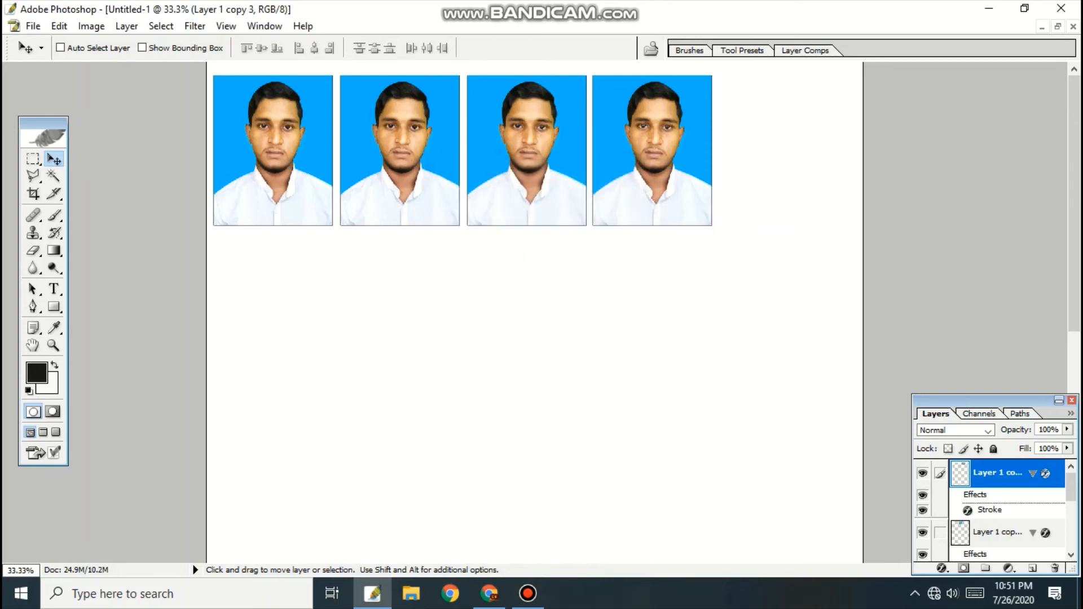
# Crop the whole original photo in IMG_20200724_172330.jpg to 38 mm × 48 mm at 150 pixels/inch.
pyautogui.hotkey('ctrl', 'Tab')
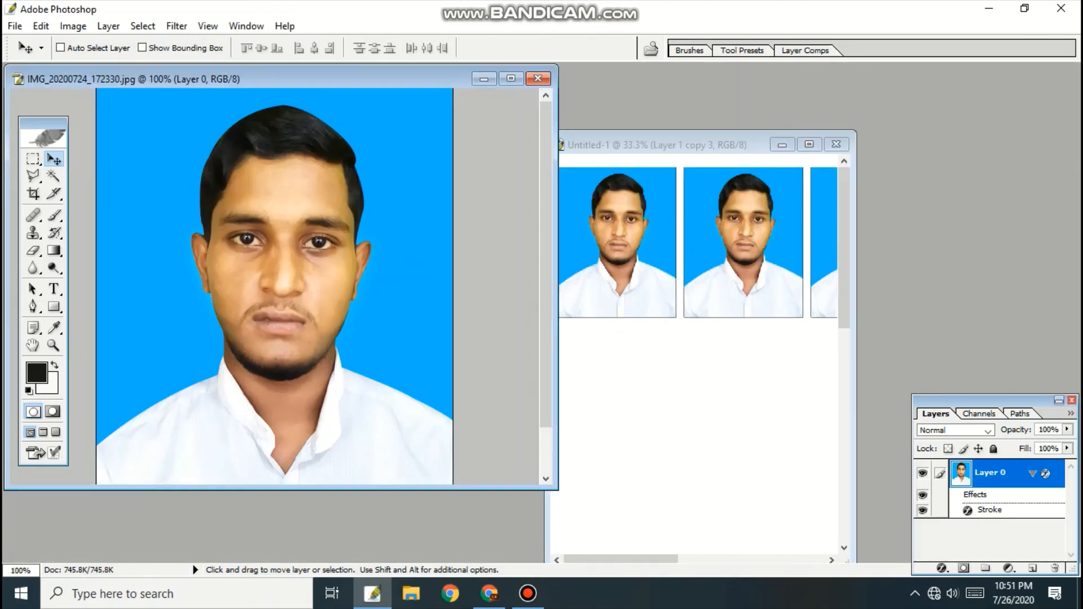
pyautogui.press('c')
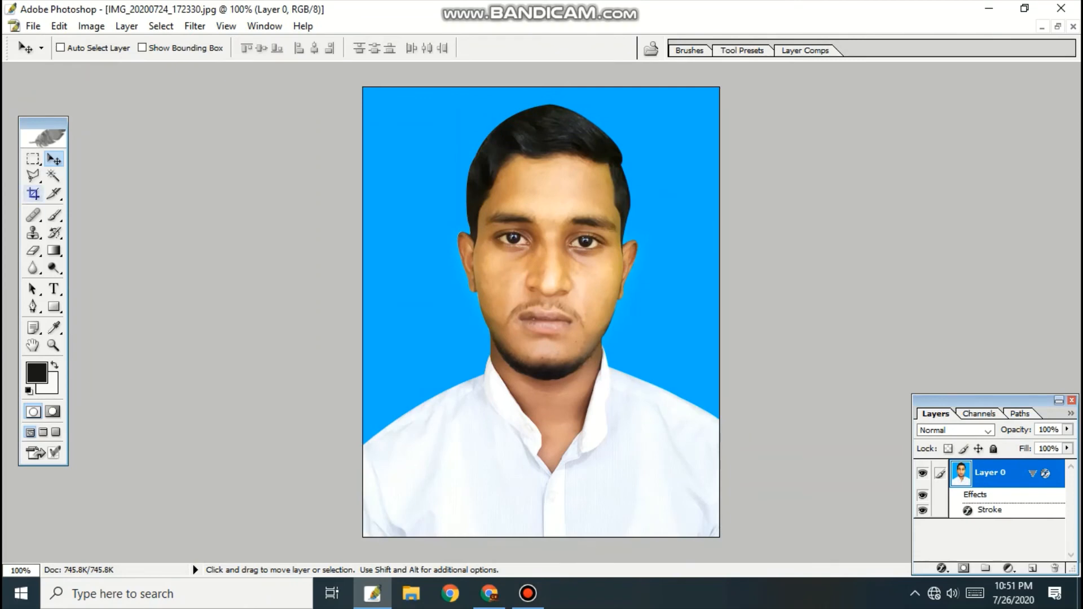
pyautogui.click(298, 48)
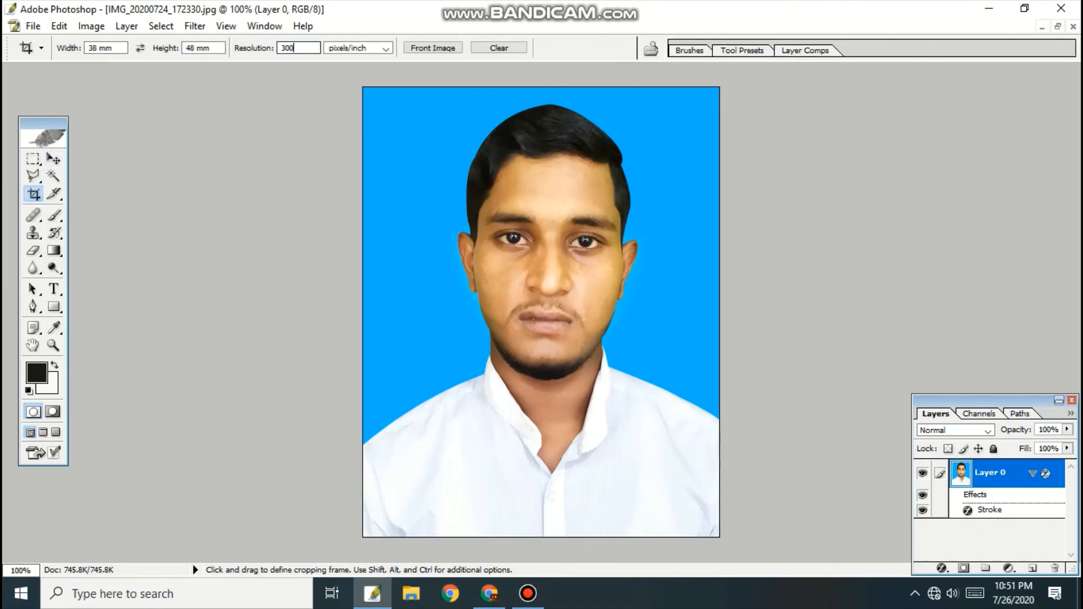
pyautogui.write('150')
pyautogui.moveTo(672, 477); pyautogui.dragTo(720, 536)
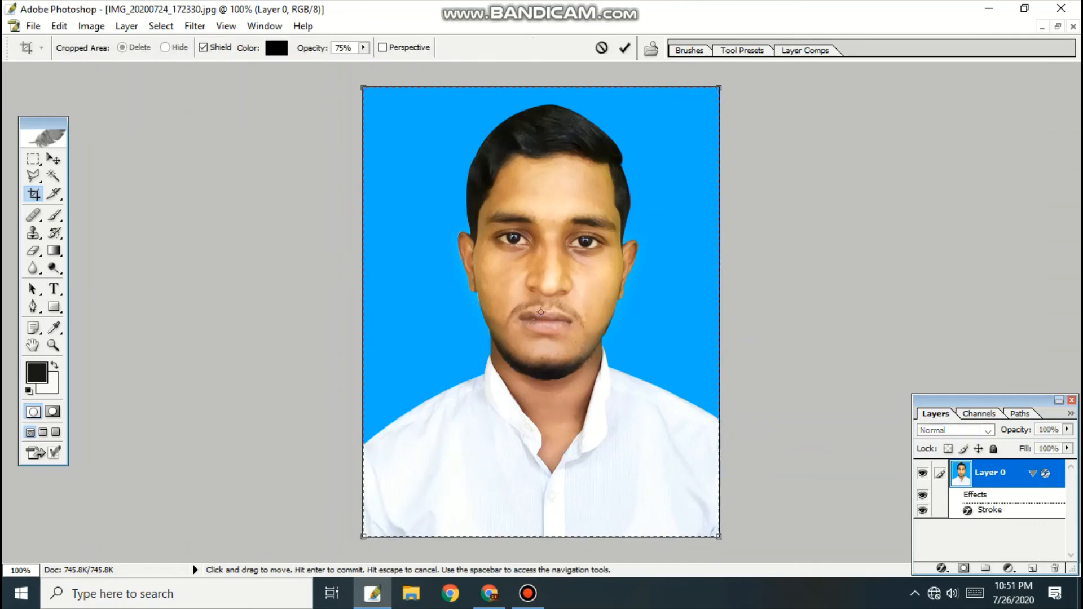
pyautogui.press('Return')
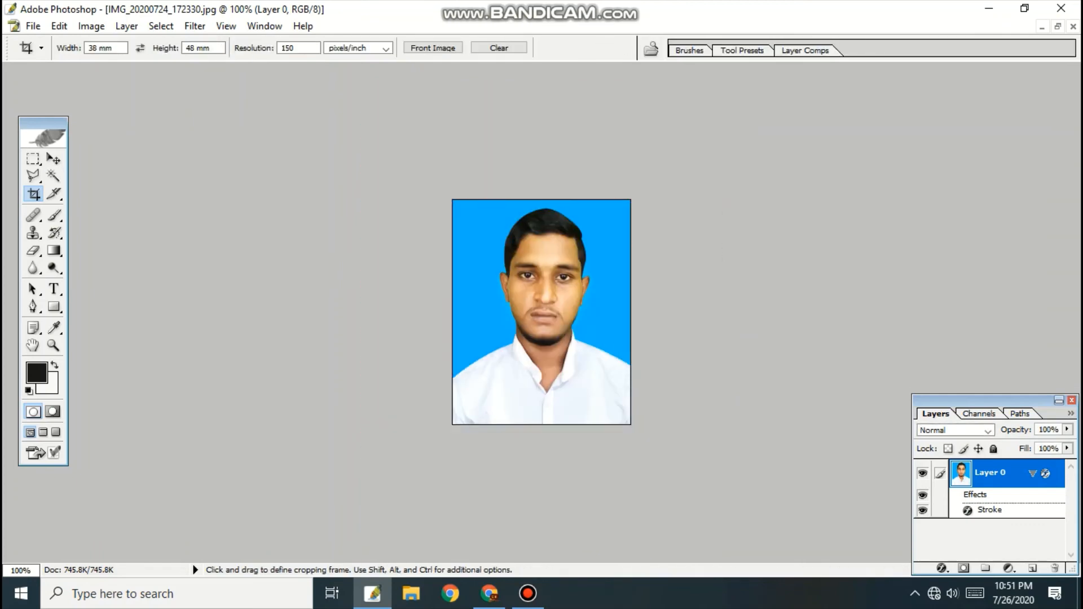
# Copy the downsampled photo onto the A4 page with the Move tool and maximize the A4 document.
pyautogui.click(1058, 26)
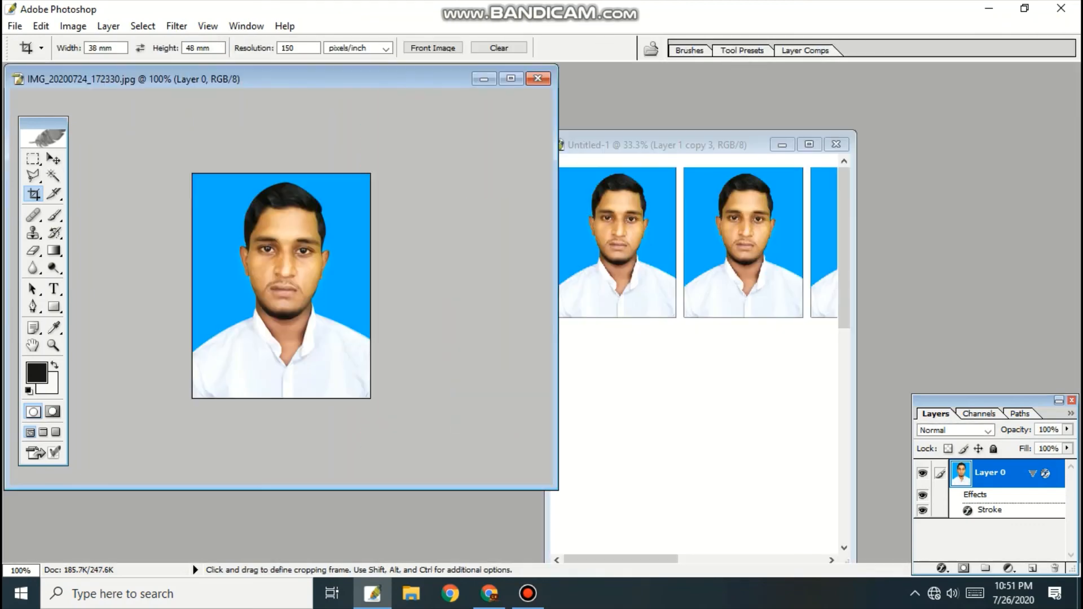
pyautogui.press('v')
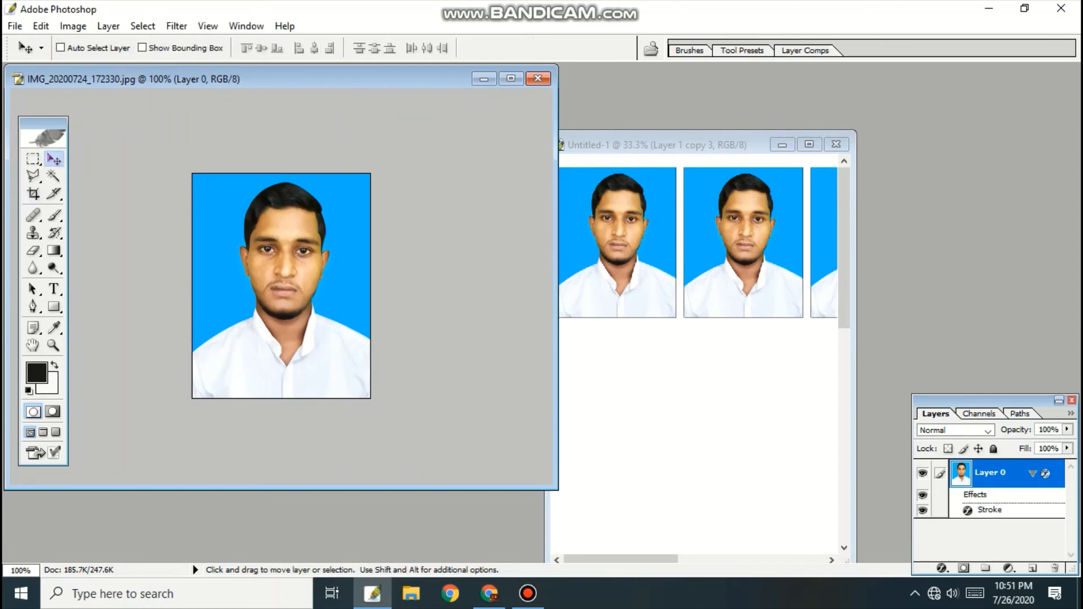
pyautogui.moveTo(281, 286); pyautogui.dragTo(698, 318)
pyautogui.click(809, 144)
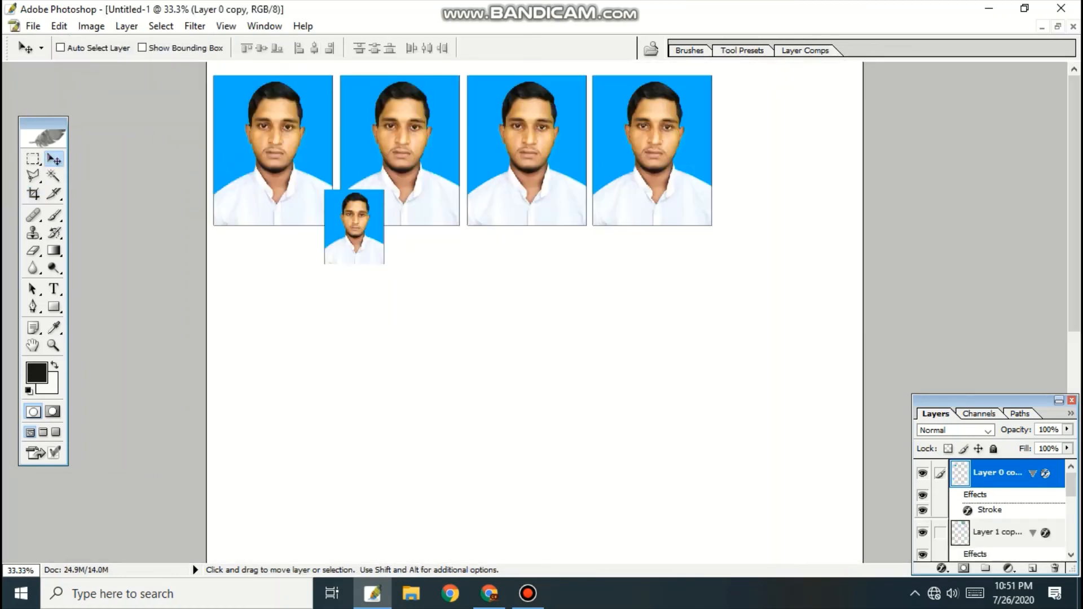
# Move the small photo to the right of the fourth large photo and rotate it -90° with Free Transform.
pyautogui.moveTo(354, 226); pyautogui.dragTo(757, 118)
pyautogui.hotkey('ctrl', 't')
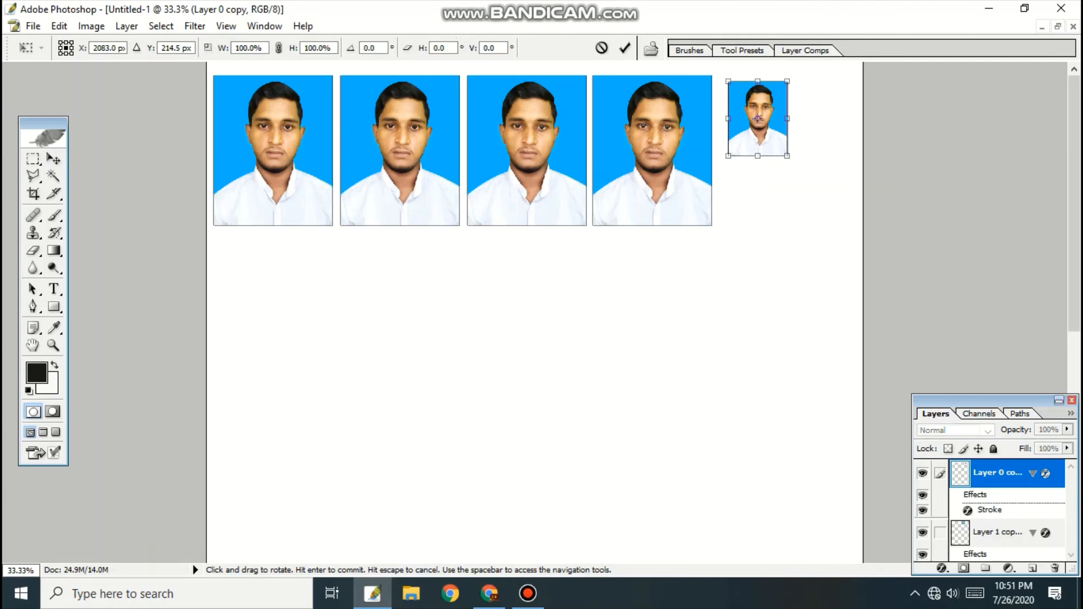
pyautogui.moveTo(757, 118); pyautogui.dragTo(756, 115)
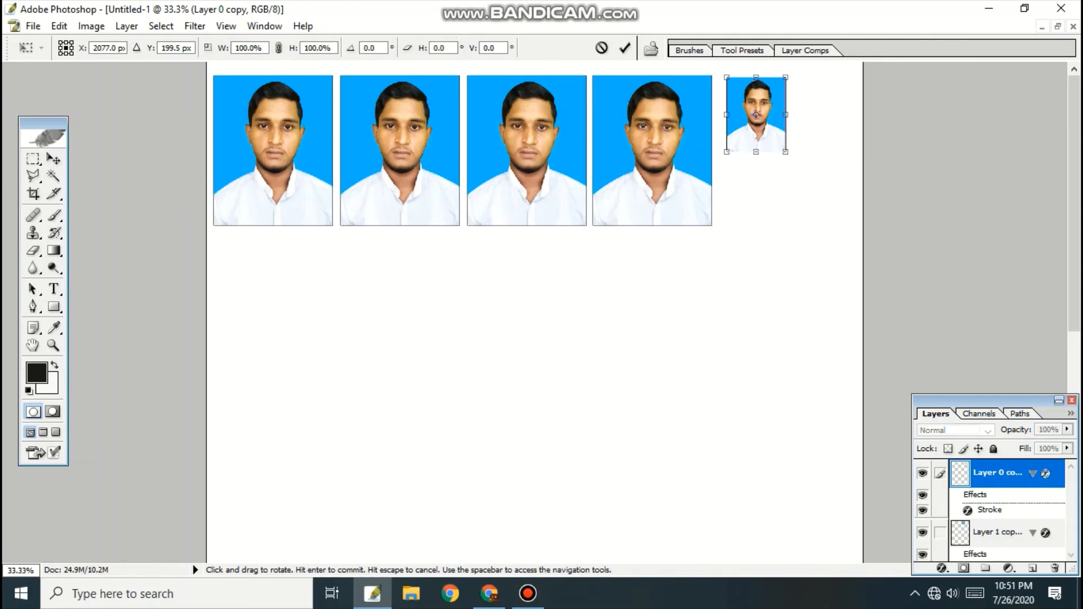
pyautogui.moveTo(790, 158); pyautogui.dragTo(795, 83)
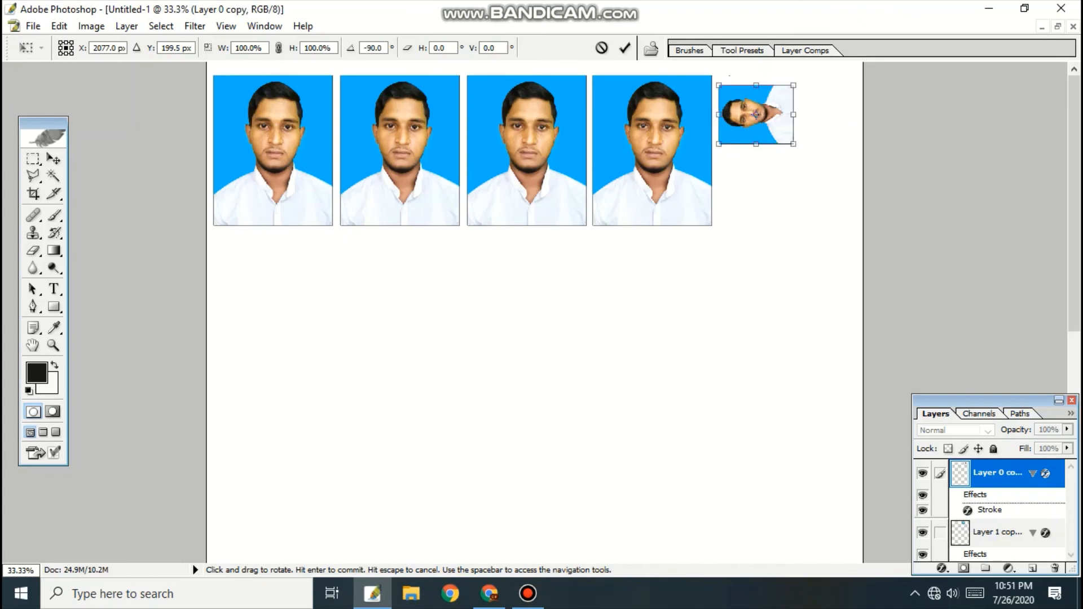
# Nudge the rotated small photo up and right so it sits level with the row's upper edge, and commit the transform.
pyautogui.press('Up')
pyautogui.press('Up')
pyautogui.press('Up')
pyautogui.press('Up')
pyautogui.press('Up')
pyautogui.press('Up')
pyautogui.press('Up')
pyautogui.press('Up')
pyautogui.press('Up')
pyautogui.press('Up')
pyautogui.press('Up')
pyautogui.press('Up')
pyautogui.press('Up')
pyautogui.press('Up')
pyautogui.press('Up')
pyautogui.press('Up')
pyautogui.press('Up')
pyautogui.press('Up')
pyautogui.press('Up')
pyautogui.press('Up')
pyautogui.press('Right')
pyautogui.press('Right')
pyautogui.press('Right')
pyautogui.press('Right')
pyautogui.press('Right')
pyautogui.press('Right')
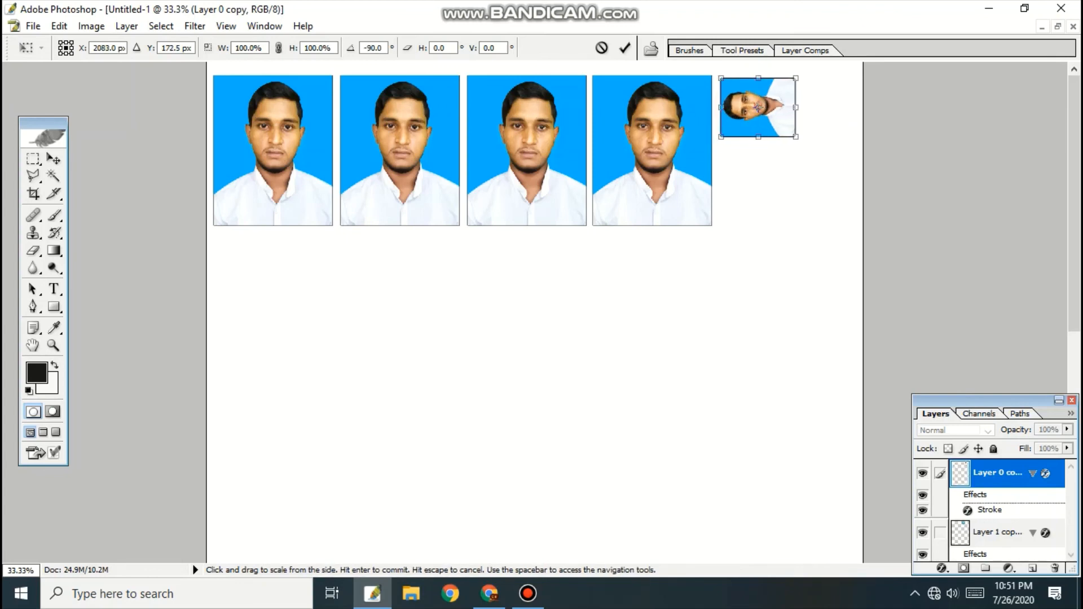
pyautogui.press('Right')
pyautogui.press('Right')
pyautogui.press('Right')
pyautogui.press('Right')
pyautogui.press('Right')
pyautogui.press('Right')
pyautogui.press('Right')
pyautogui.press('Right')
pyautogui.press('Right')
pyautogui.press('Right')
pyautogui.press('Right')
pyautogui.press('Right')
pyautogui.press('Right')
pyautogui.press('Right')
pyautogui.press('Right')
pyautogui.press('Right')
pyautogui.press('Right')
pyautogui.press('Right')
pyautogui.press('Right')
pyautogui.press('Right')
pyautogui.press('Return')
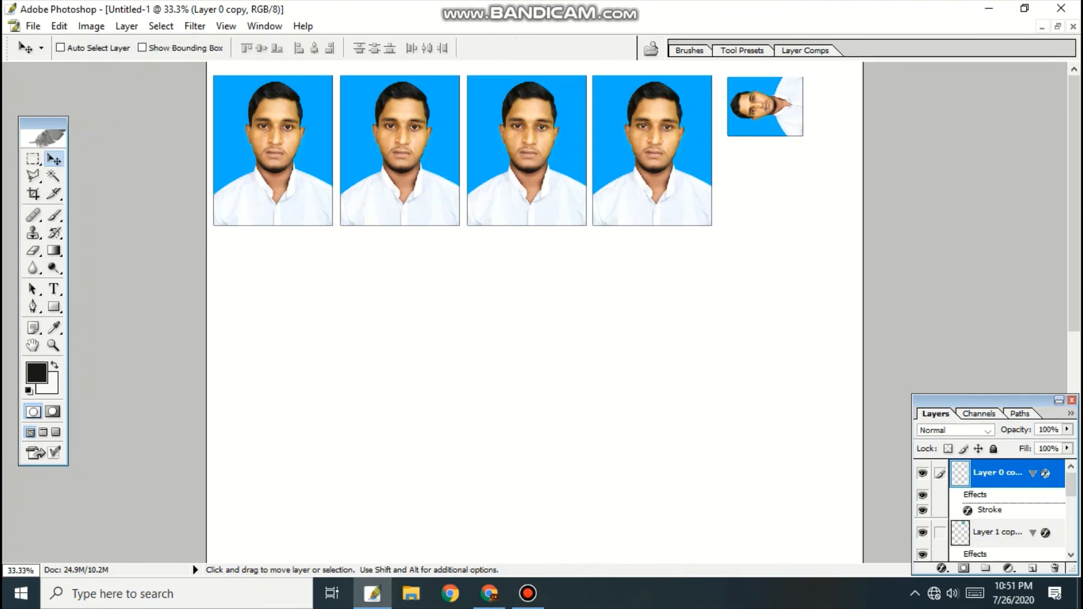
# Duplicate the rotated small photo straight down, leaving a small gap between the two copies.
pyautogui.press('alt')
pyautogui.hotkey('alt', 'shift', 'Down')
pyautogui.hotkey('alt', 'shift', 'Down')
pyautogui.hotkey('alt', 'shift', 'Down')
pyautogui.hotkey('alt', 'shift', 'Down')
pyautogui.hotkey('alt', 'shift', 'Down')
pyautogui.hotkey('alt', 'shift', 'Down')
pyautogui.hotkey('alt', 'shift', 'Down')
pyautogui.hotkey('alt', 'shift', 'Down')
pyautogui.hotkey('alt', 'shift', 'Down')
pyautogui.hotkey('alt', 'shift', 'Down')
pyautogui.hotkey('alt', 'shift', 'Down')
pyautogui.hotkey('alt', 'shift', 'Down')
pyautogui.hotkey('alt', 'shift', 'Down')
pyautogui.hotkey('alt', 'shift', 'Down')
pyautogui.hotkey('alt', 'shift', 'Down')
pyautogui.hotkey('alt', 'shift', 'Down')
pyautogui.hotkey('alt', 'shift', 'Down')
pyautogui.hotkey('alt', 'shift', 'Down')
pyautogui.hotkey('alt', 'shift', 'Down')
pyautogui.hotkey('alt', 'shift', 'Down')
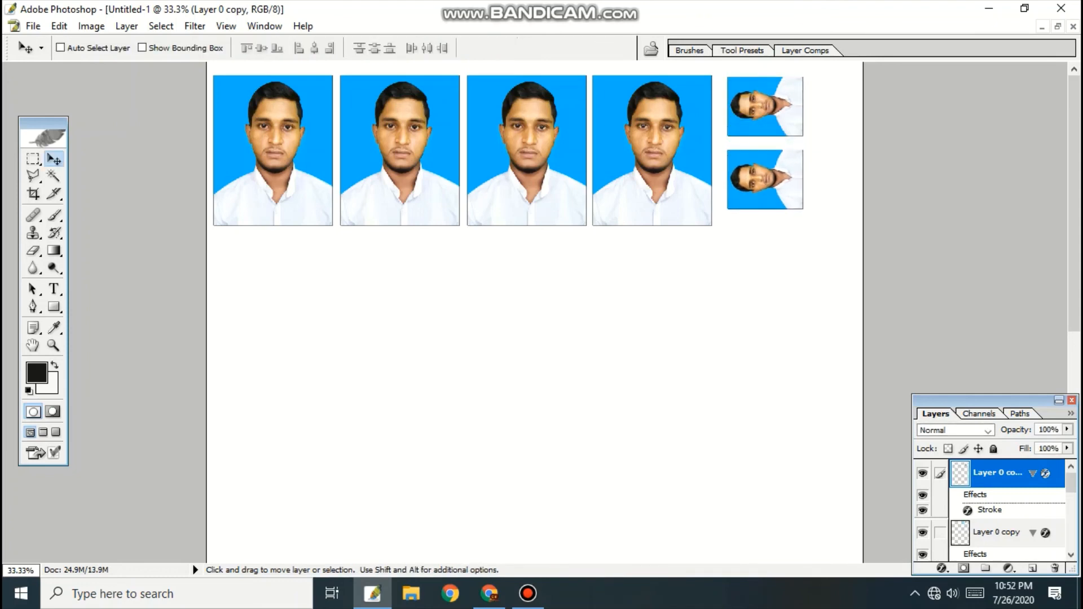
# Examine the photo layout on the full A4 page and the row of photos at 50% magnification.
pyautogui.hotkey('ctrl', '-')
pyautogui.hotkey('ctrl', '-')
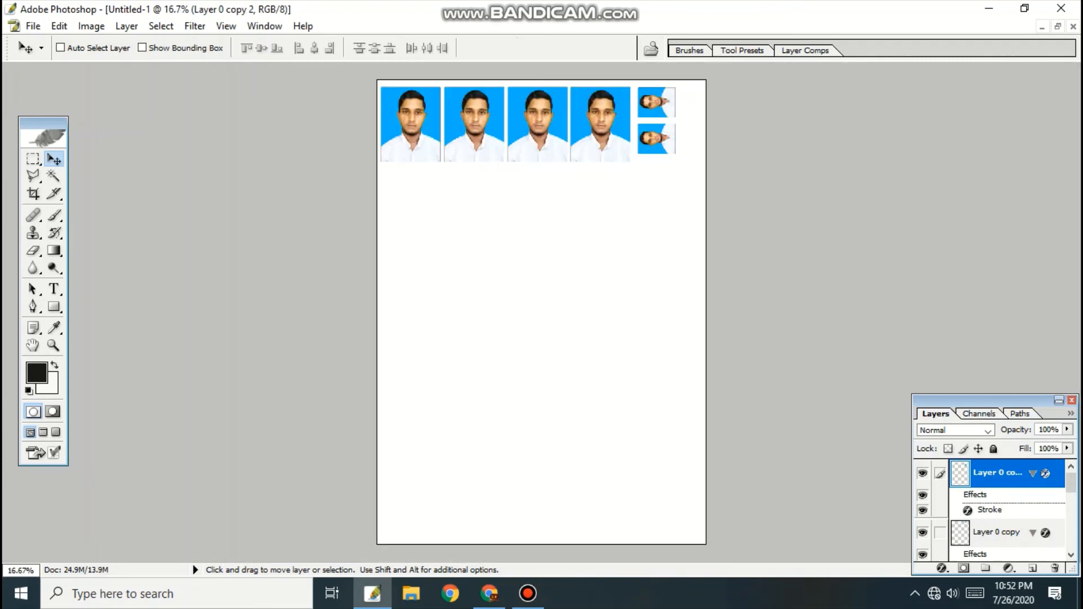
pyautogui.hotkey('ctrl', '+')
pyautogui.hotkey('ctrl', '+')
pyautogui.hotkey('ctrl', '+')
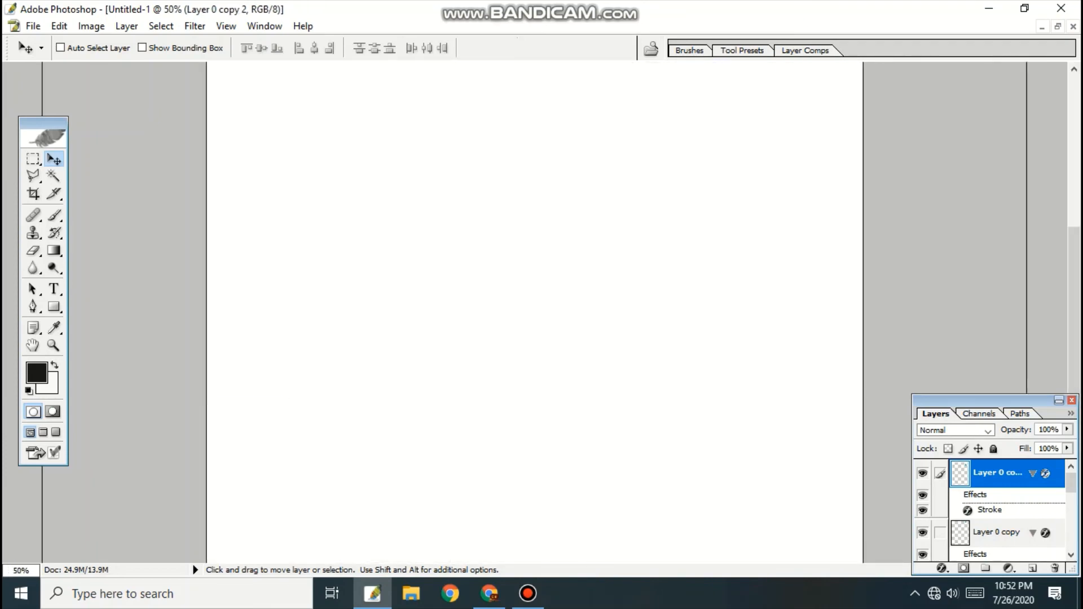
pyautogui.press('space')
pyautogui.scroll(5, 536, 305)
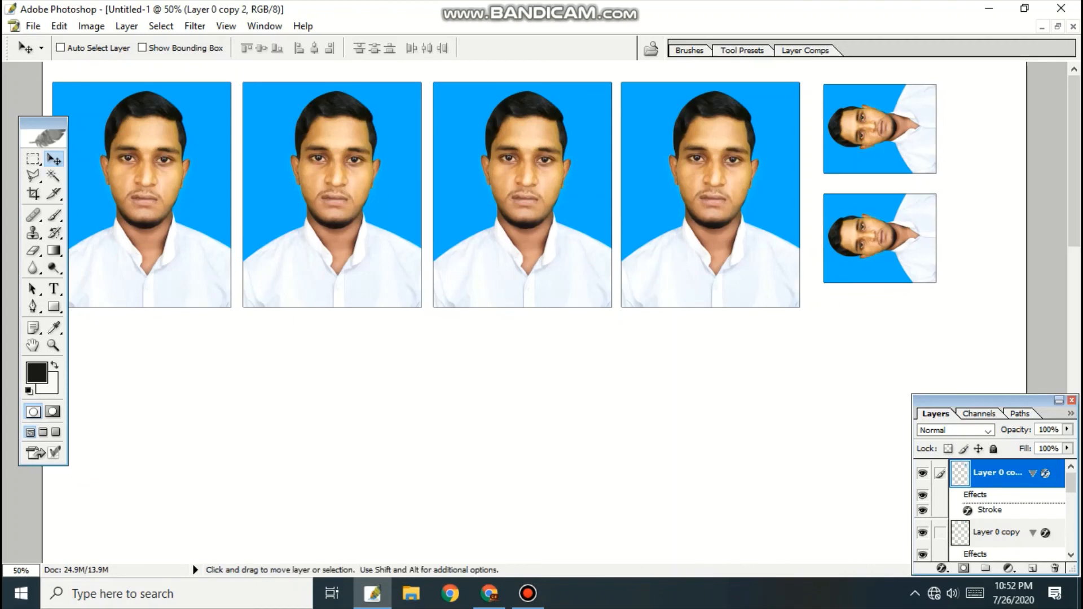
pyautogui.hotkey('ctrl', 'p')
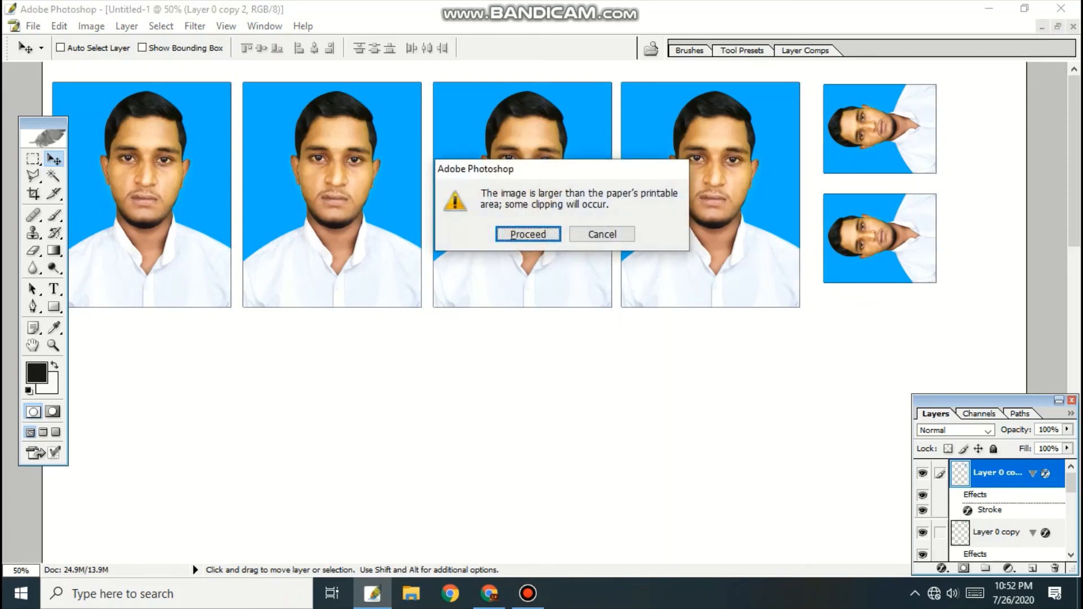
pyautogui.press('Return')
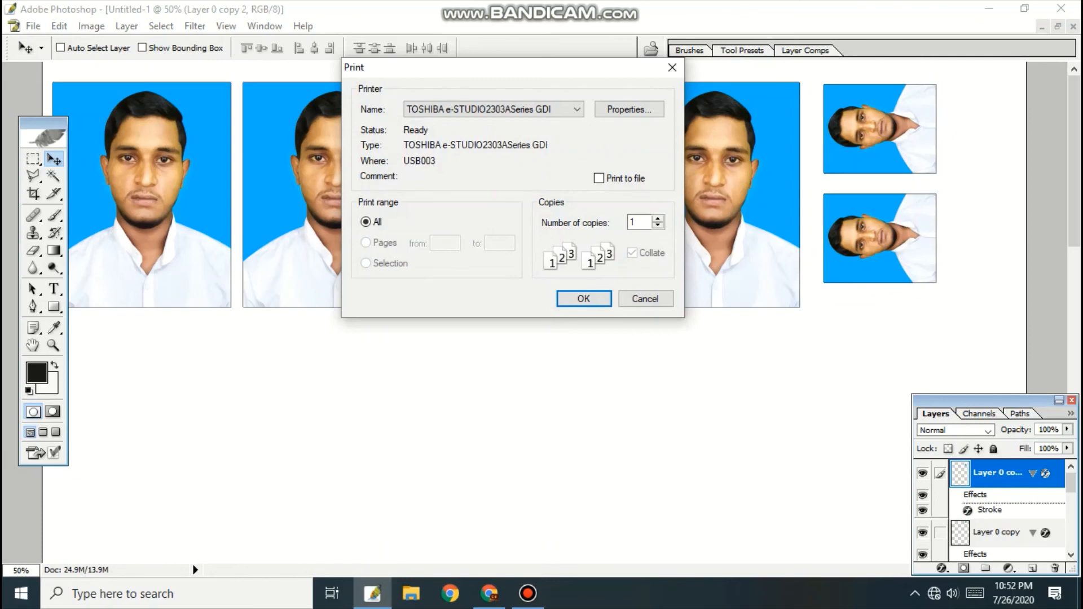
pyautogui.click(644, 299)
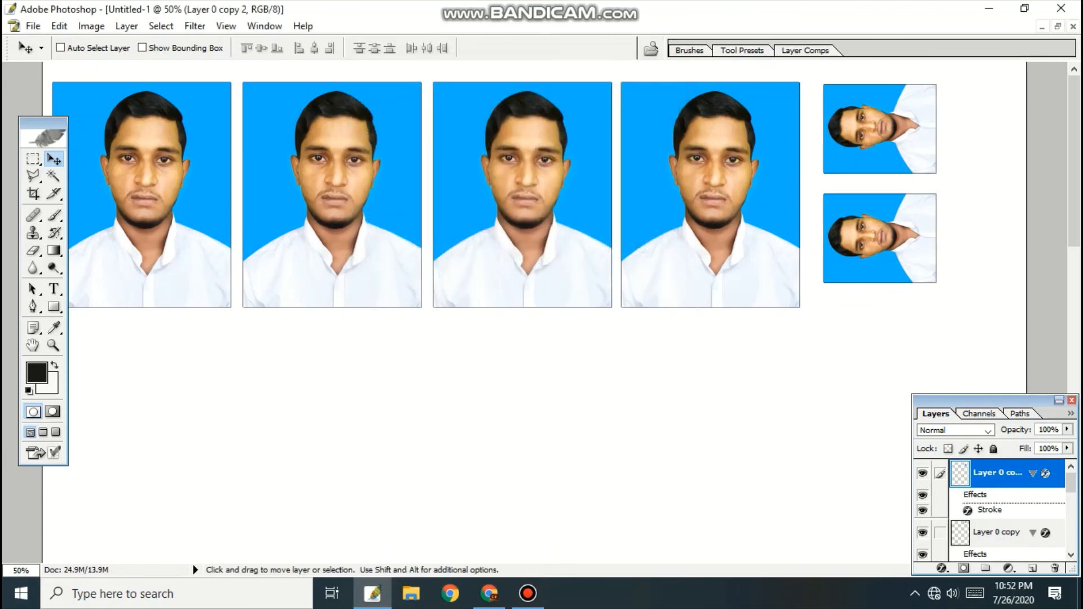
# Open Print with Preview for the A4 page and enable Scale to Fit Media.
pyautogui.hotkey('alt', 'f')
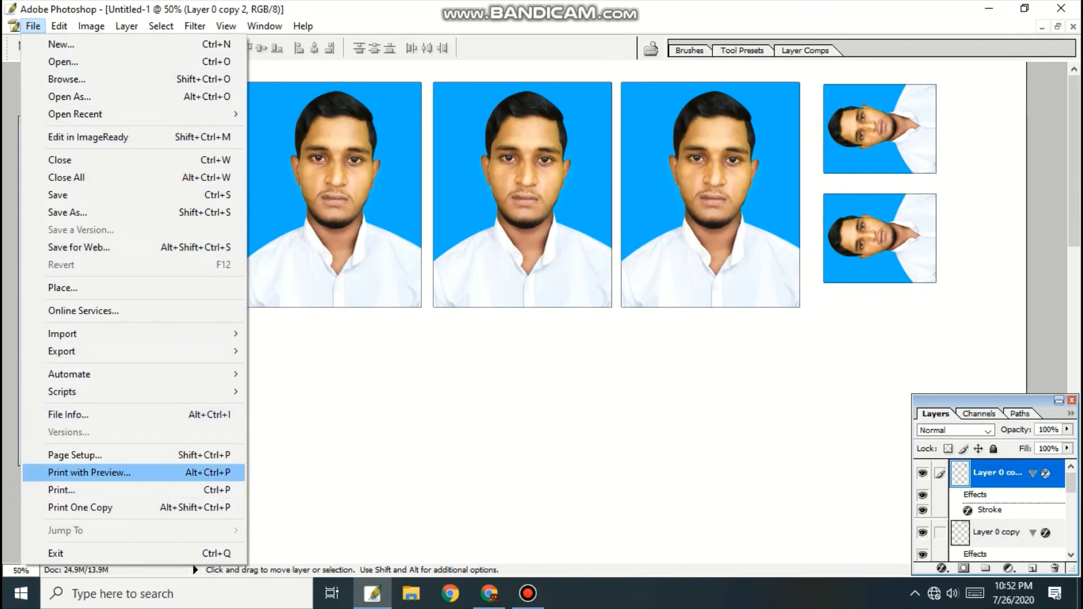
pyautogui.press('Down')
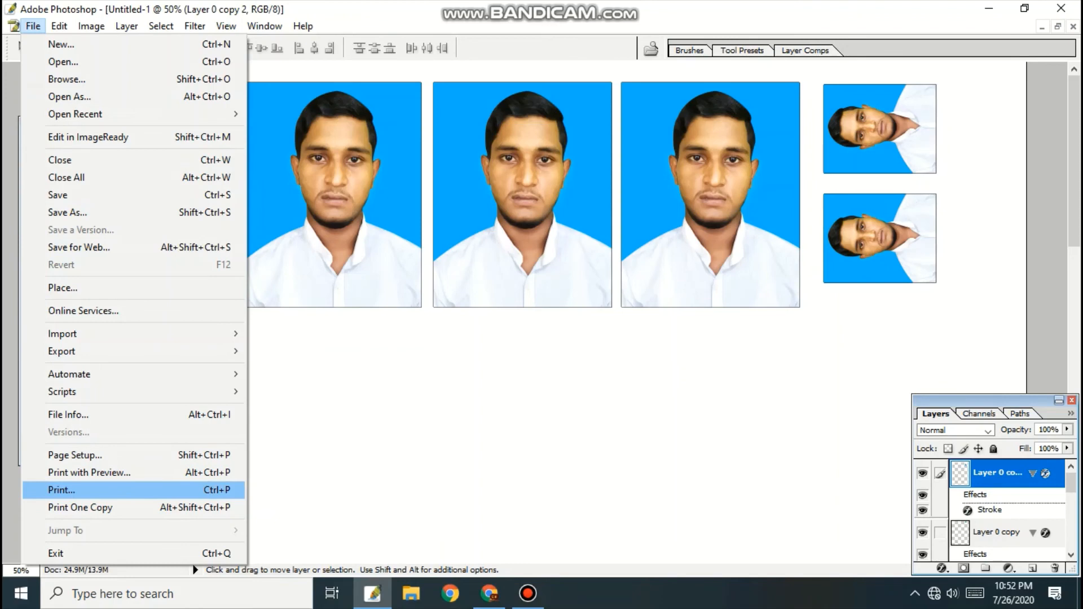
pyautogui.press('Up')
pyautogui.press('Return')
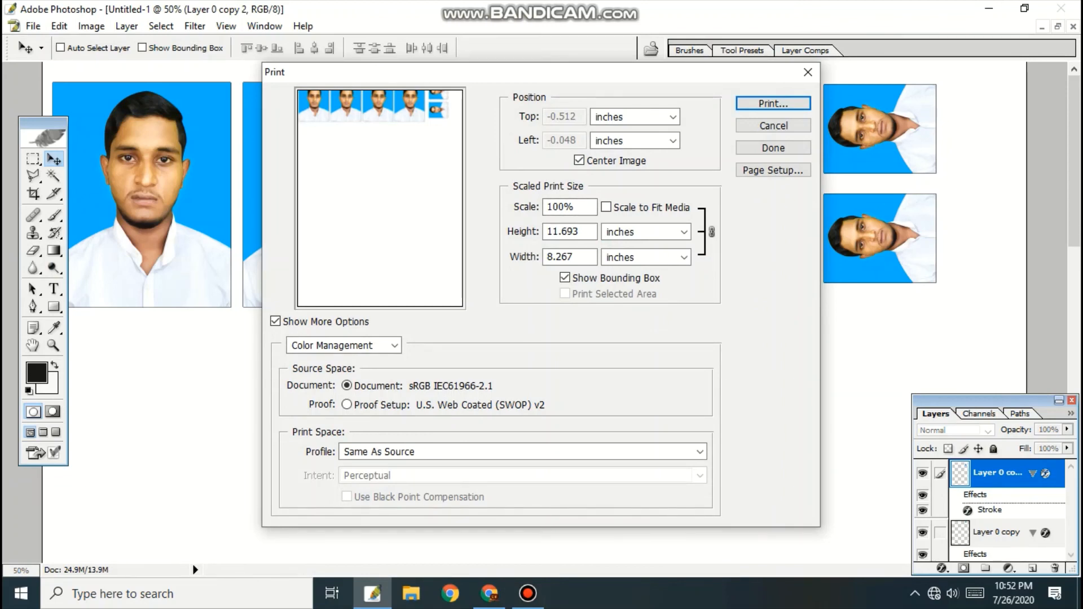
pyautogui.click(606, 207)
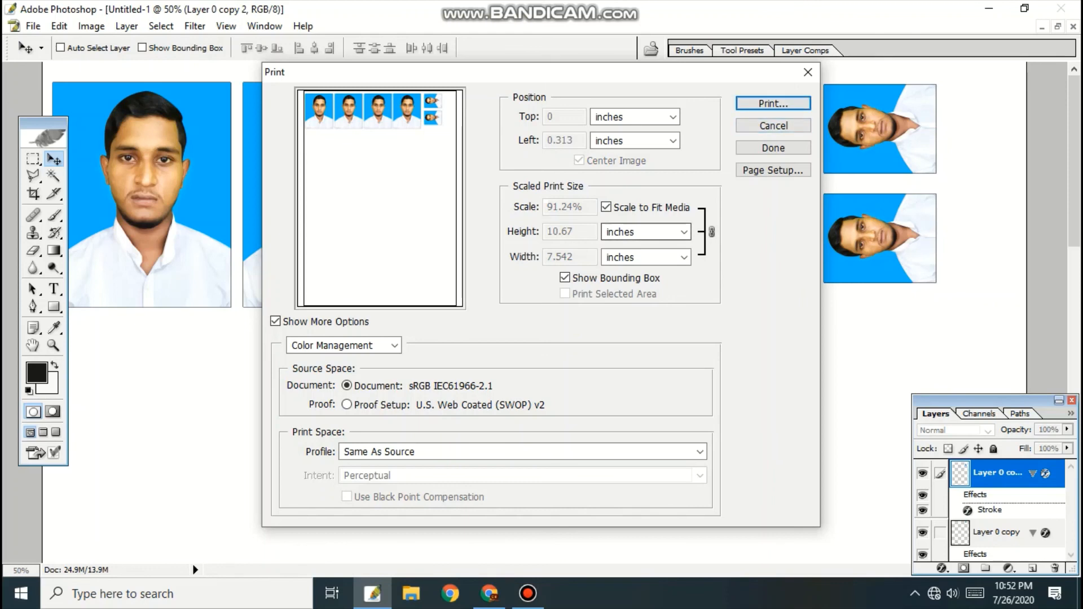
pyautogui.click(606, 207)
pyautogui.click(605, 207)
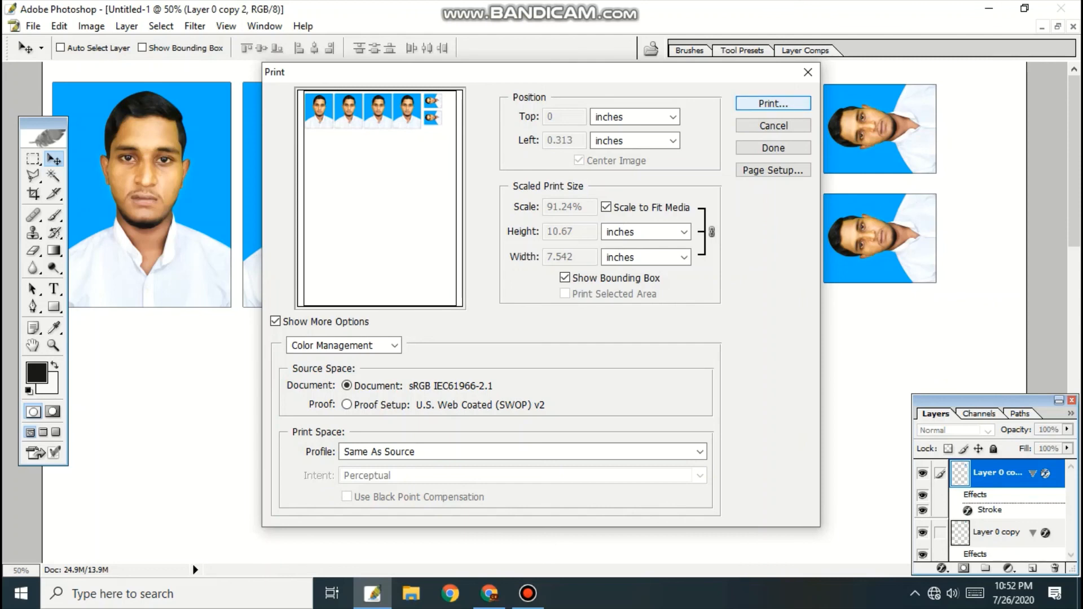
# Proceed to the printer settings for the A4 photo sheet and choose TOSHIBA e-STUDIO2303ASeries GDI as the printer.
pyautogui.press('Return')
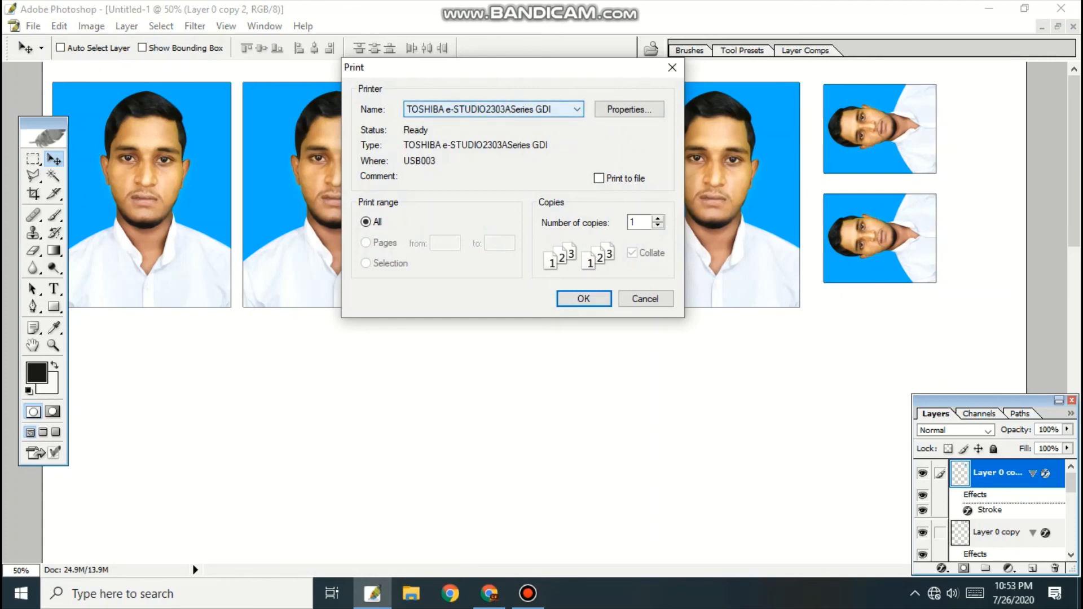
pyautogui.hotkey('alt', 'Down')
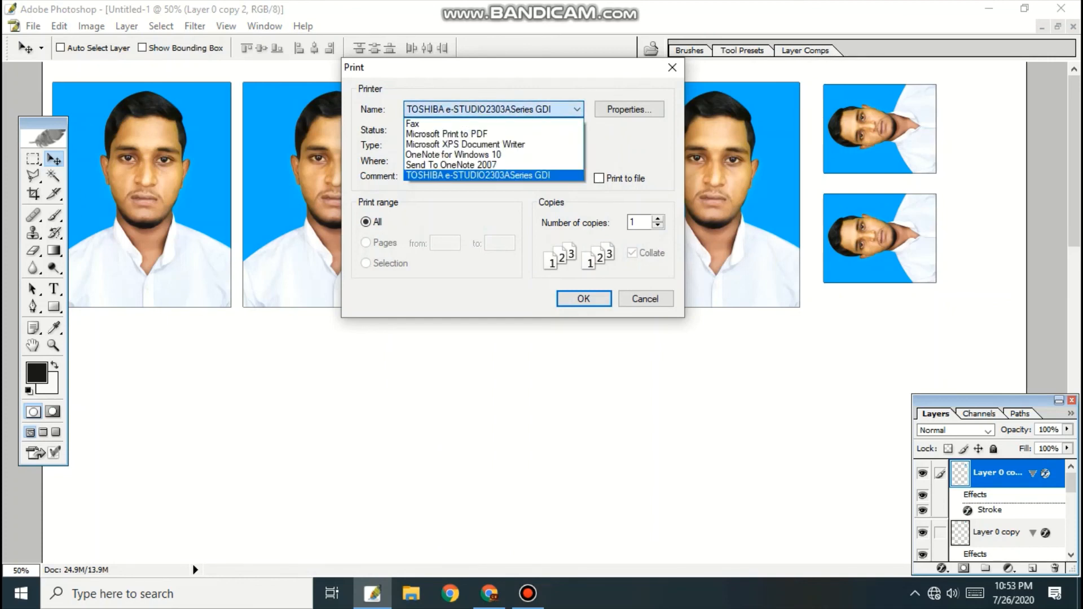
pyautogui.press('Down')
pyautogui.press('Up')
pyautogui.press('Up')
pyautogui.press('Up')
pyautogui.press('Up')
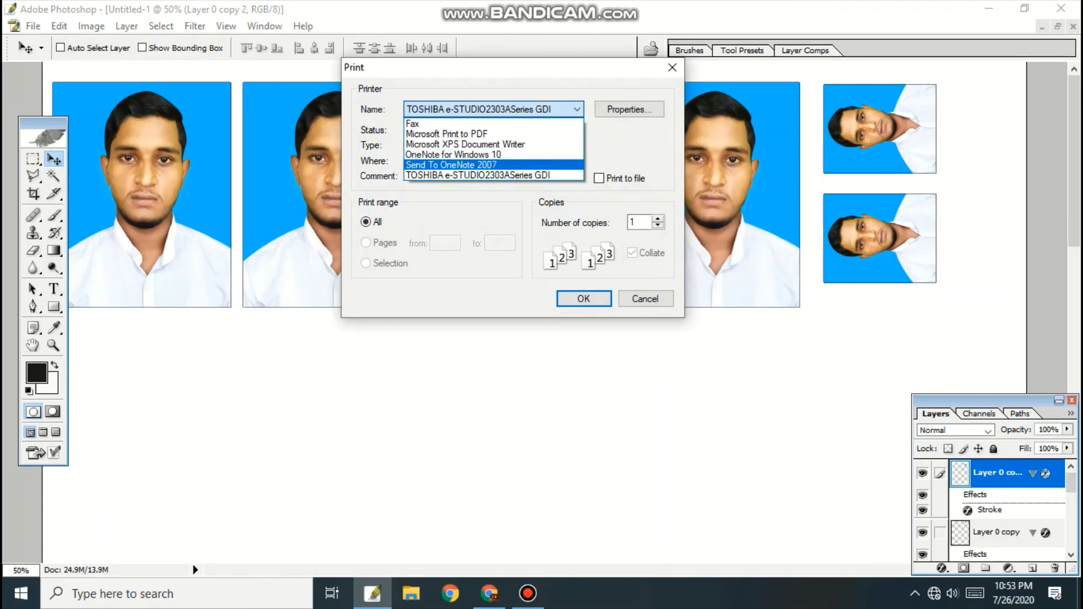
pyautogui.press('Down')
pyautogui.press('Down')
pyautogui.press('Down')
pyautogui.press('Down')
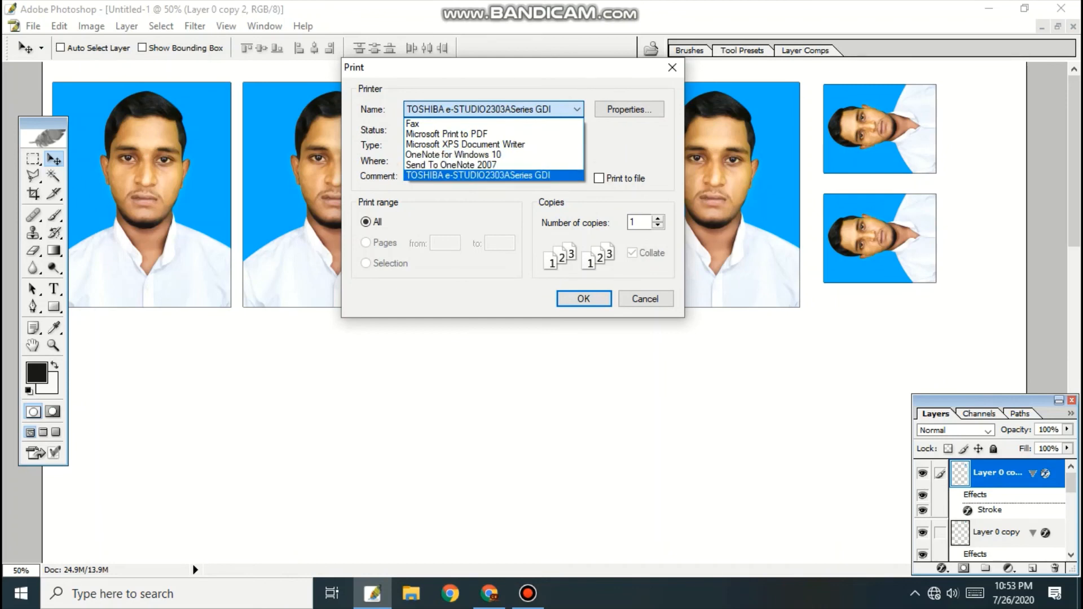
pyautogui.press('Return')
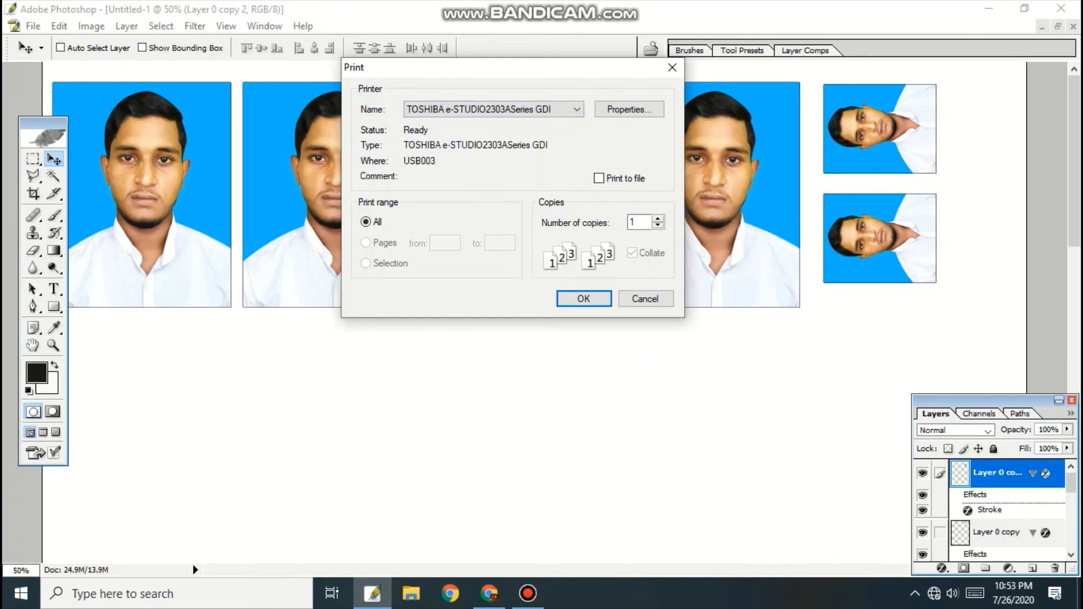
# Open the Toshiba printer's properties and set the original paper size to A4 (210 x 297mm).
pyautogui.press('Tab')
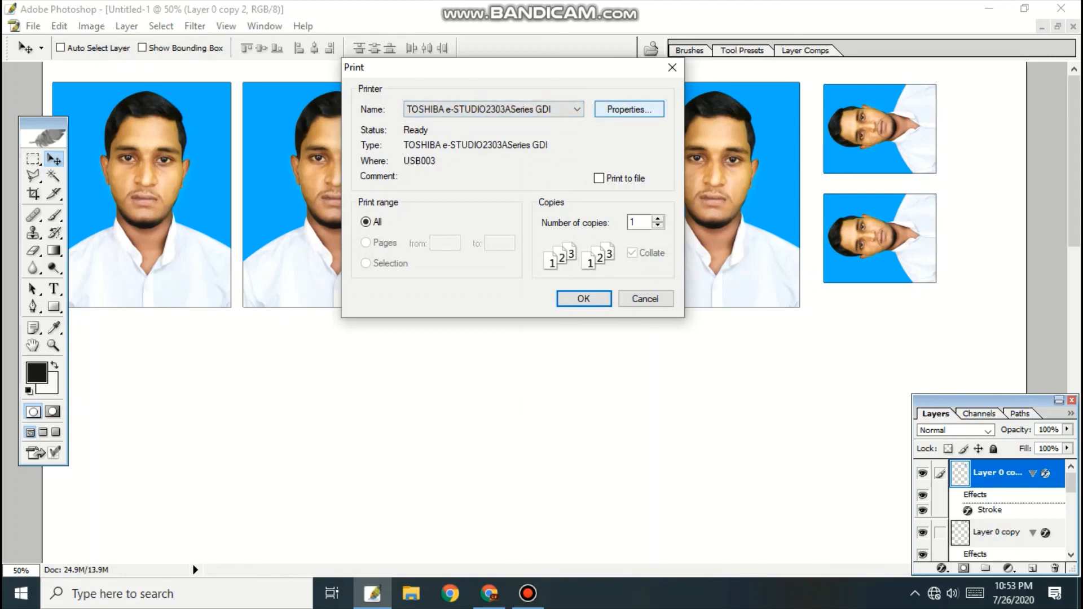
pyautogui.press('Return')
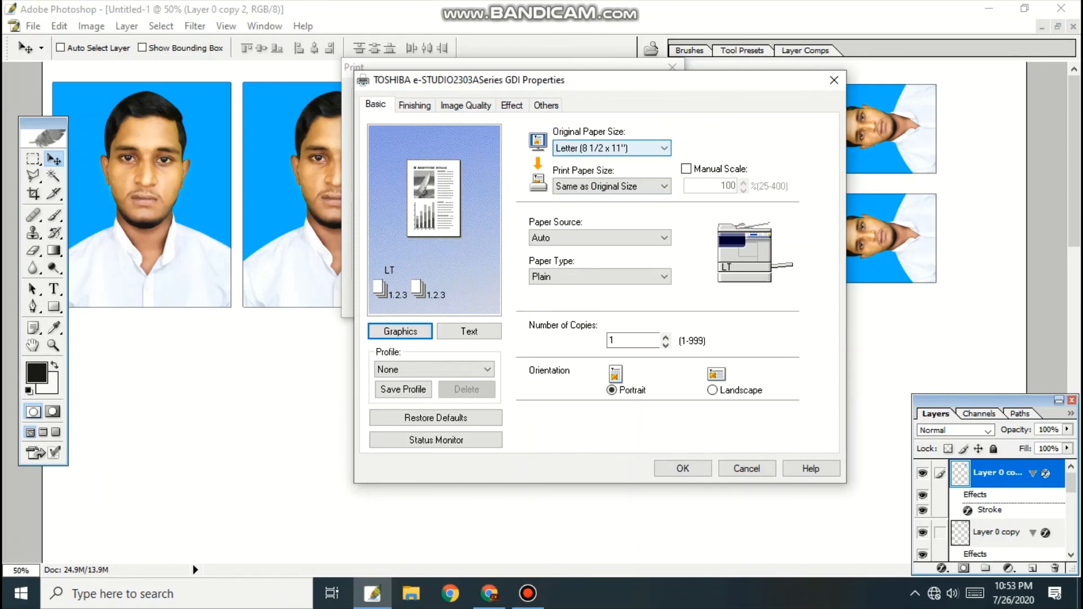
pyautogui.hotkey('alt', 'Down')
pyautogui.press('Home')
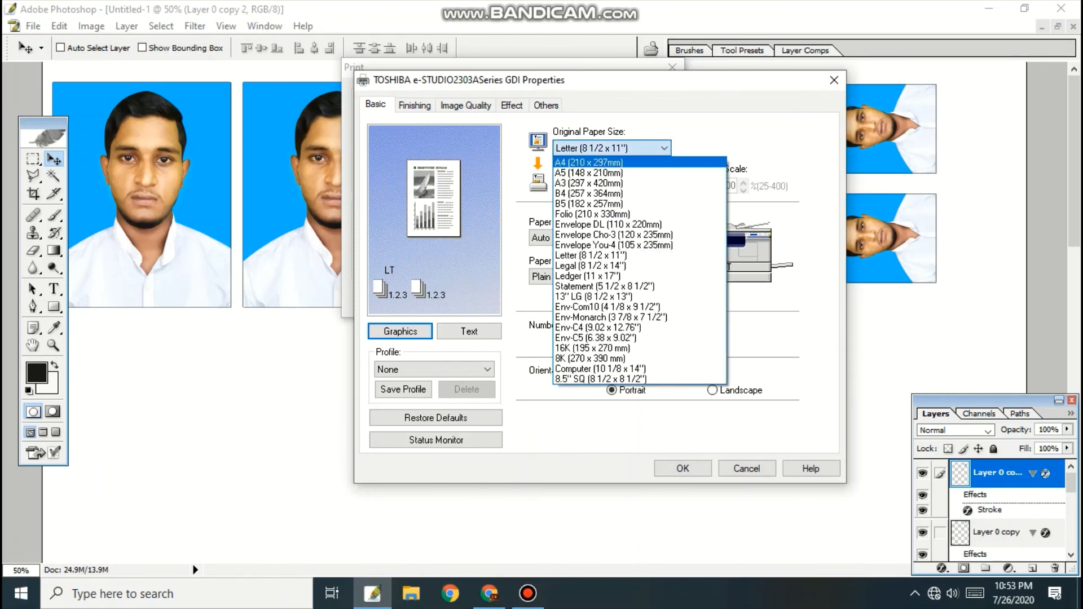
pyautogui.press('Return')
pyautogui.press('Tab')
pyautogui.press('Tab')
pyautogui.press('Tab')
pyautogui.press('Tab')
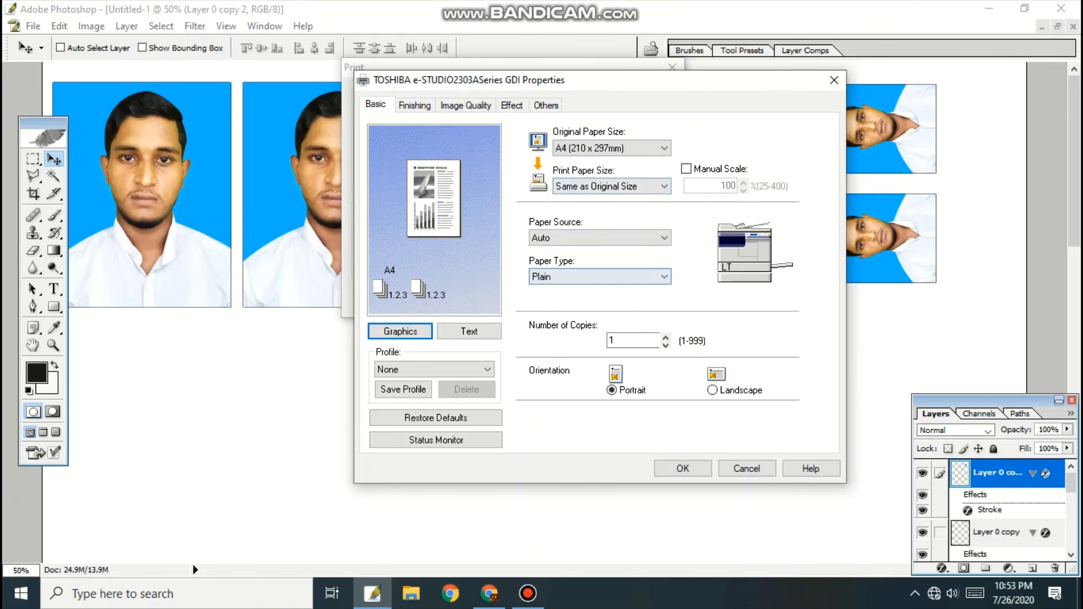
pyautogui.hotkey('shift', 'Tab')
pyautogui.hotkey('shift', 'Tab')
pyautogui.hotkey('shift', 'Tab')
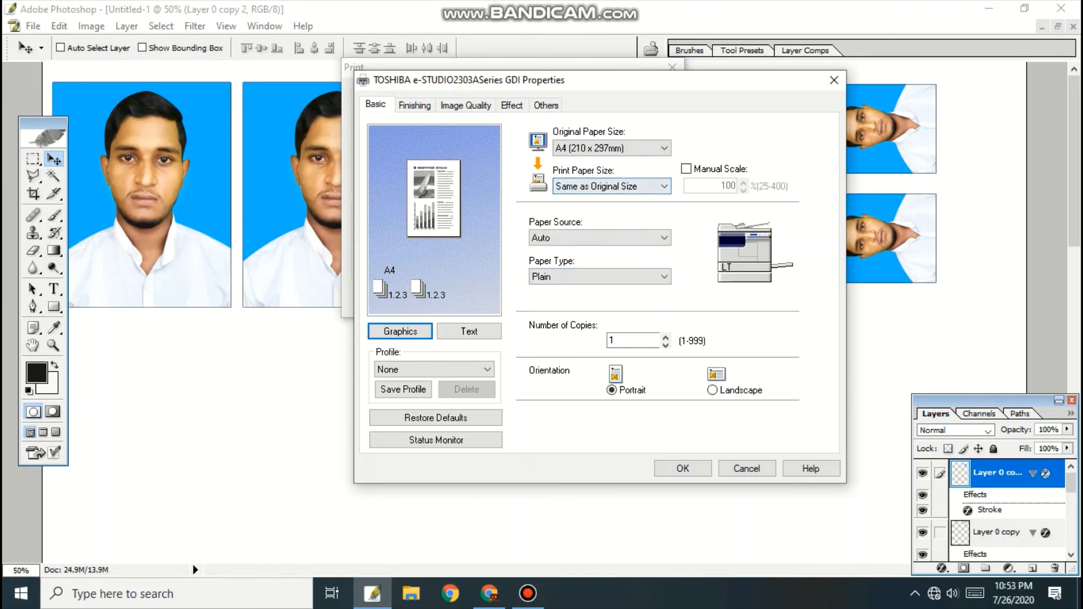
# Accept the printer properties and send one copy of the photo sheet to the printer.
pyautogui.hotkey('shift', 'Tab')
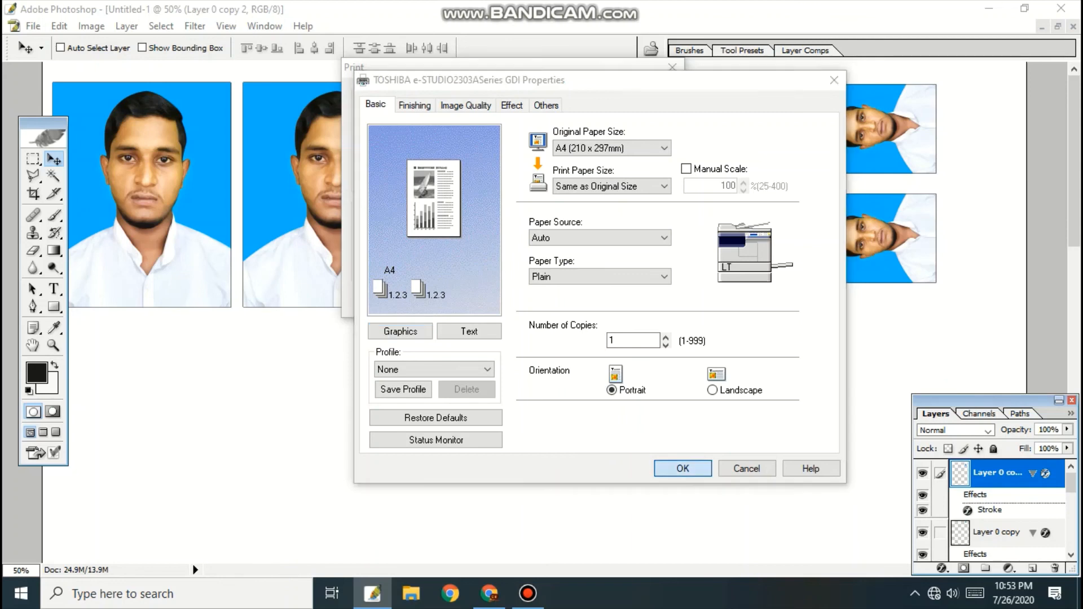
pyautogui.press('Return')
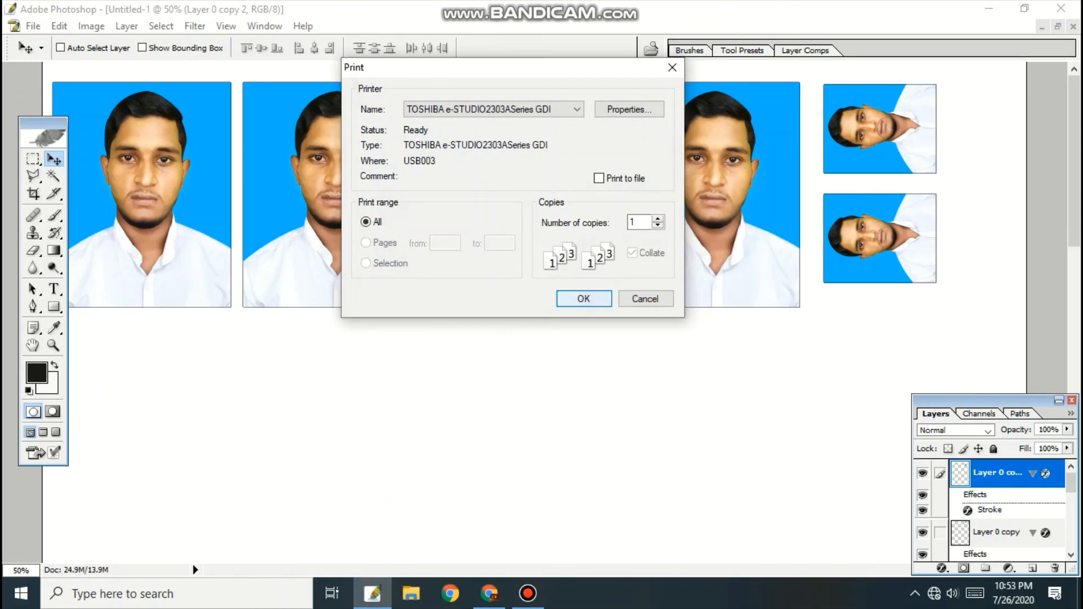
pyautogui.click(583, 299)
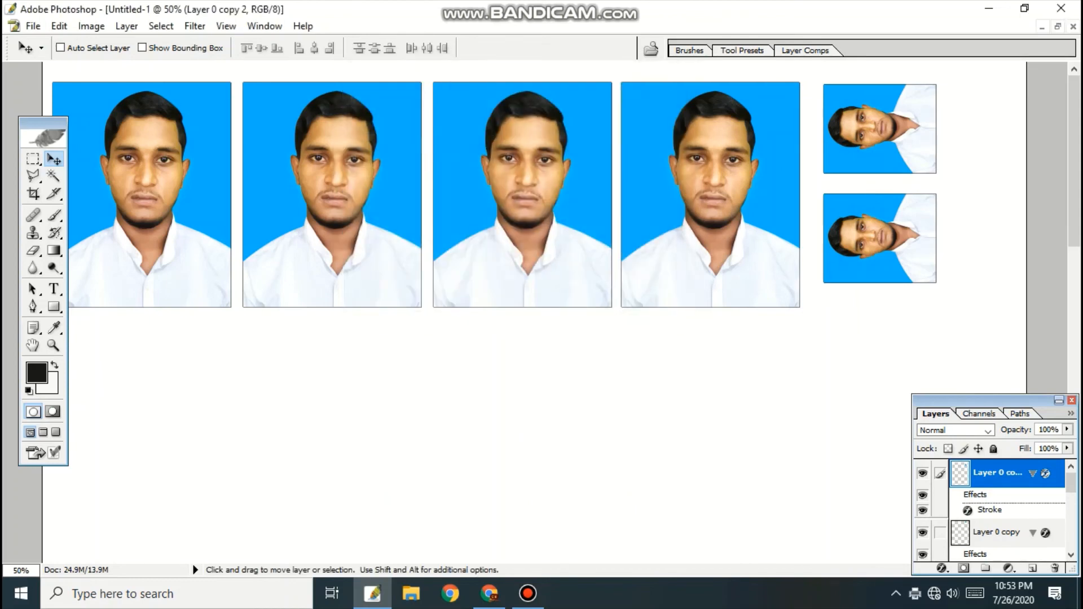